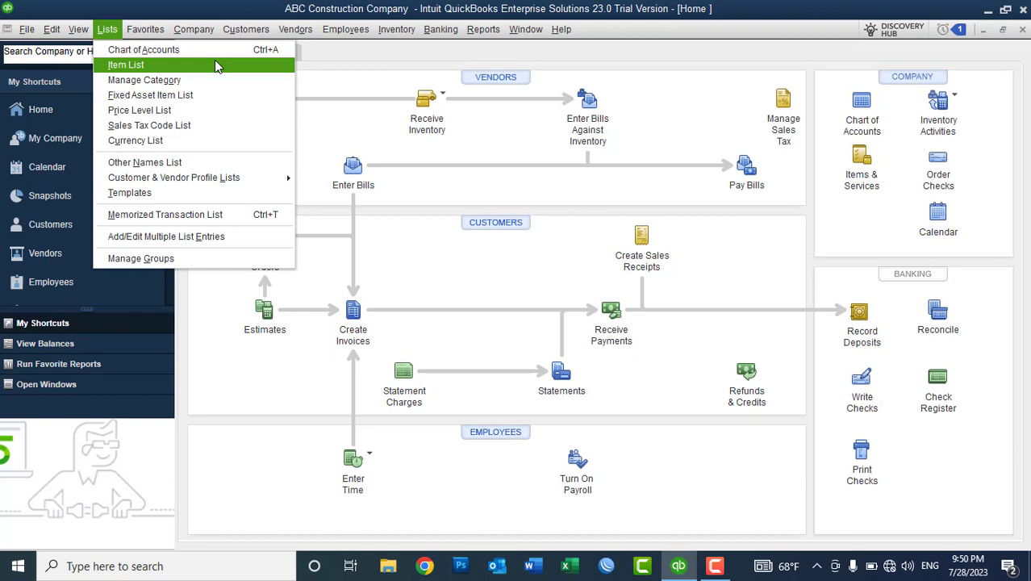
Open the Item List and narrow its Name column slightly.
click(215, 65)
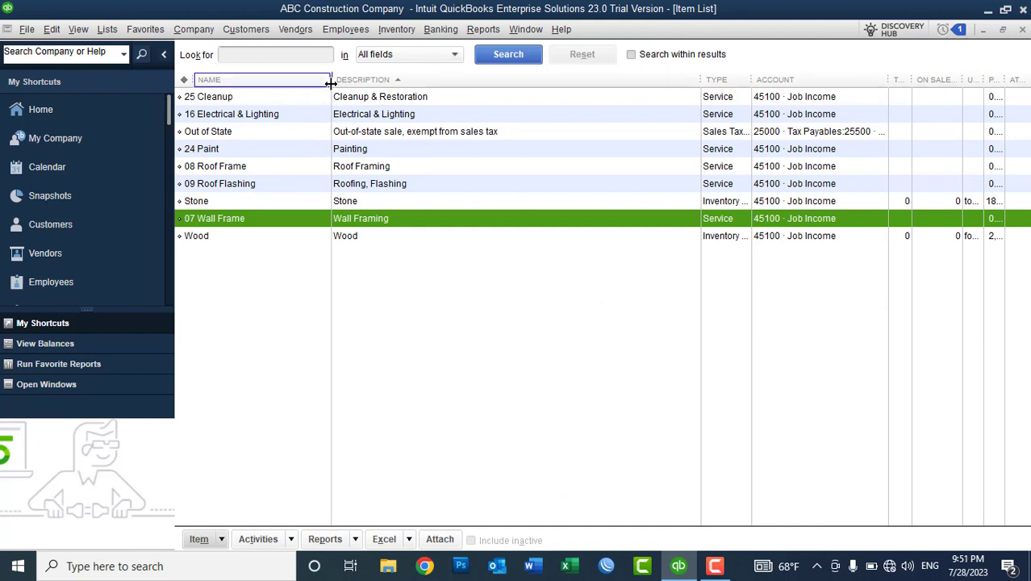
drag(331, 83, 308, 79)
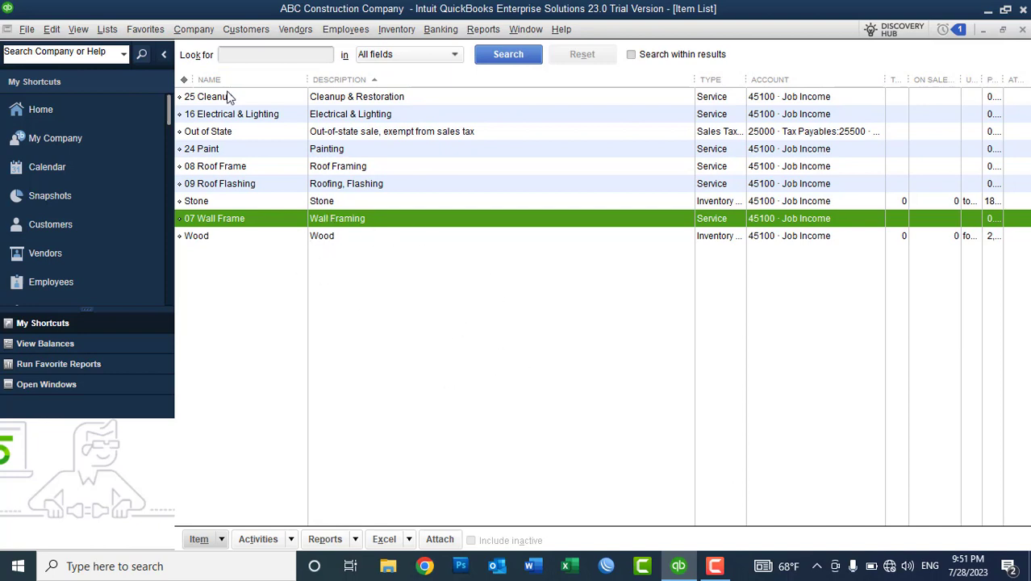
Examine the existing service and inventory items in the Item List, row by row.
key(Up)
key(Up)
key(Up)
key(Up)
key(Up)
key(Up)
key(Up)
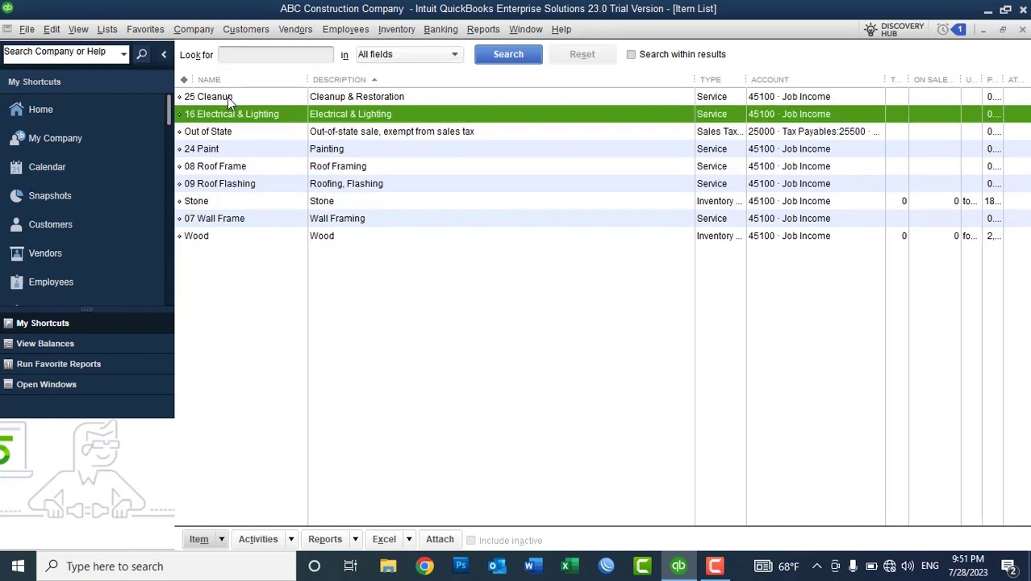
key(Down)
key(Down)
key(Down)
key(Down)
key(Down)
key(Down)
key(Down)
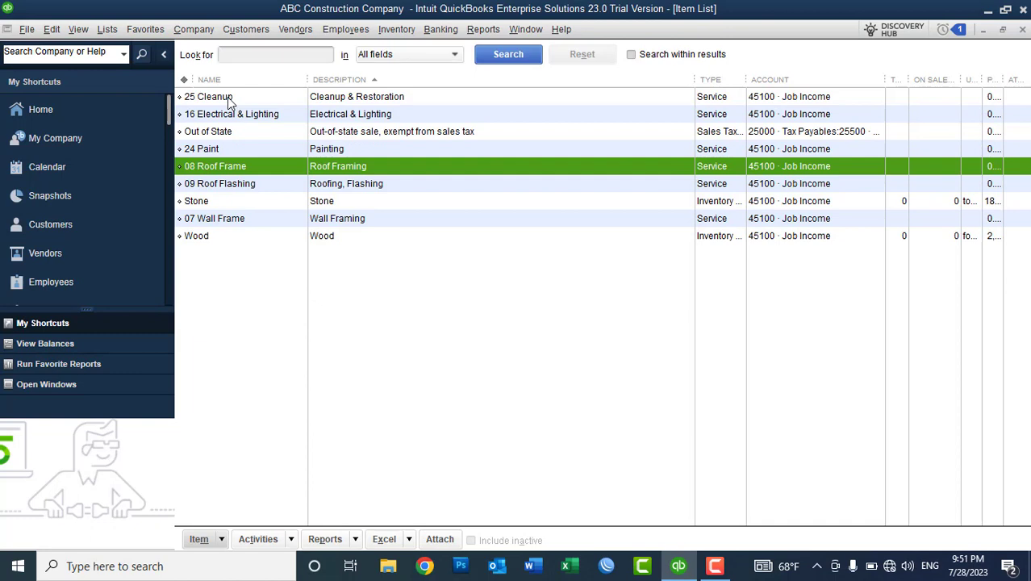
key(Up)
key(Up)
key(Up)
key(Up)
key(Up)
key(Up)
key(Up)
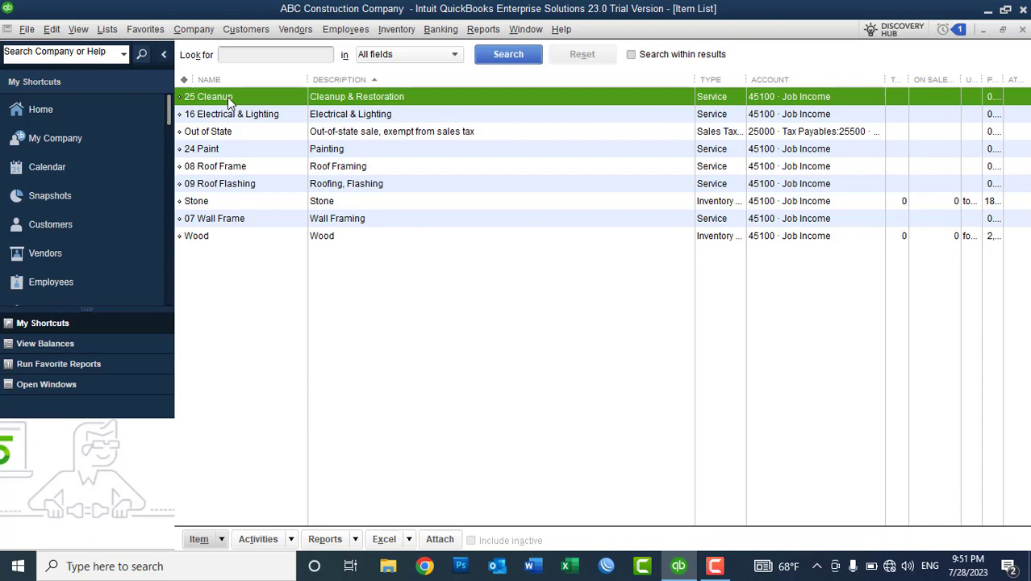
click(114, 30)
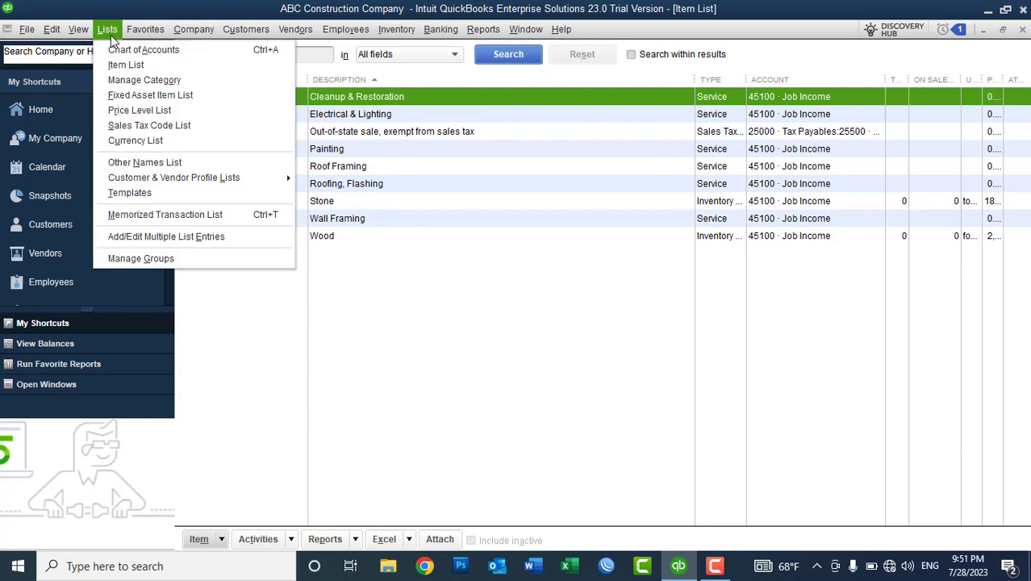
click(420, 276)
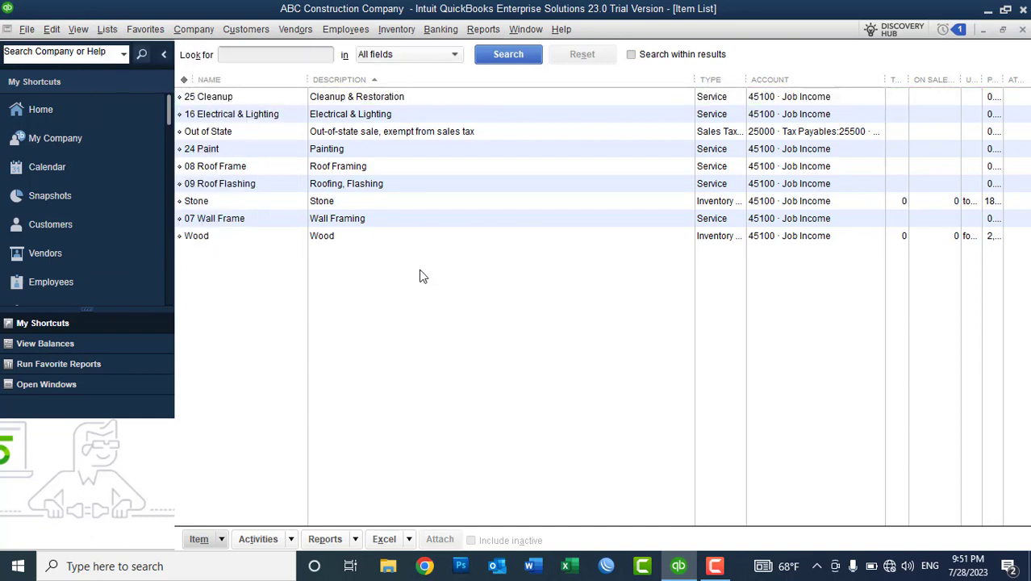
click(233, 101)
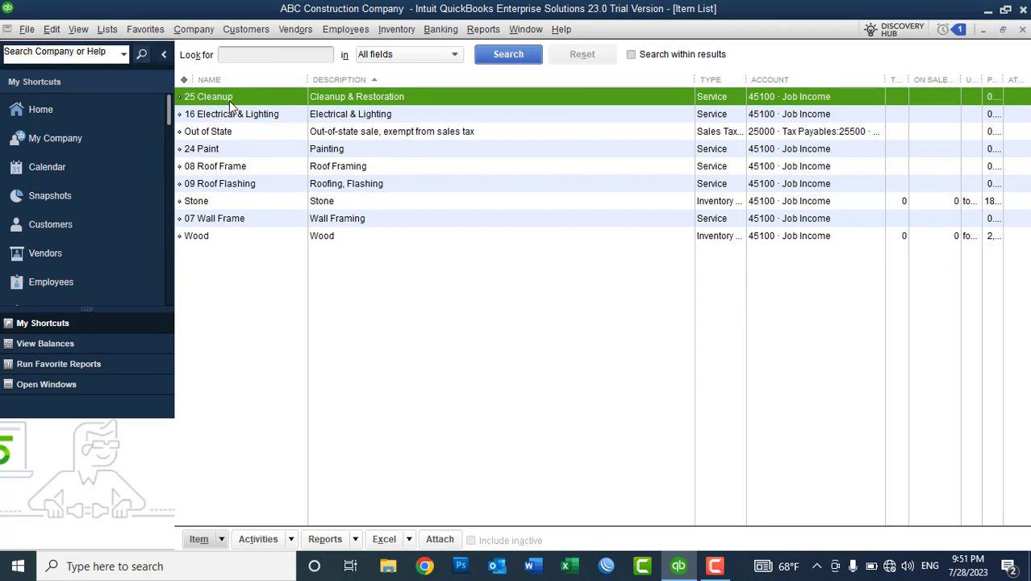
key(Down)
key(Down)
key(Down)
key(Up)
key(Up)
key(Up)
key(Down)
key(Down)
key(Down)
key(Down)
key(Down)
key(Down)
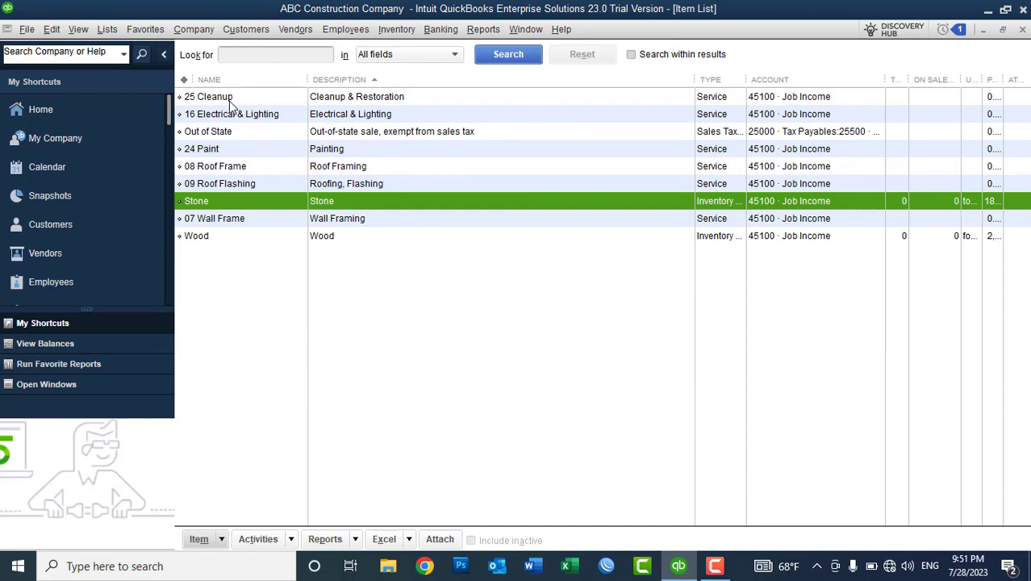
key(Up)
key(Up)
key(Up)
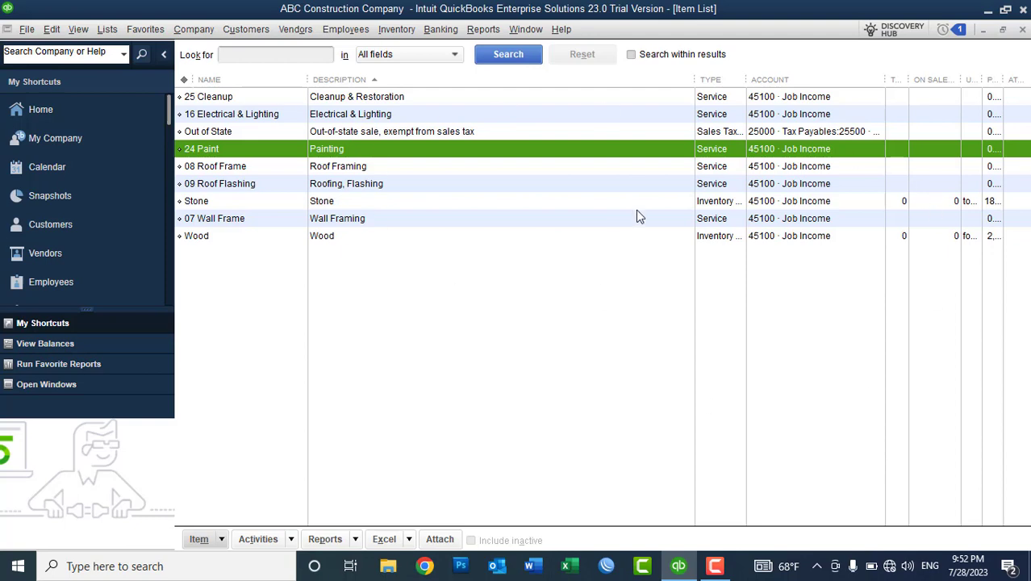
Start a new item of type Service and name it Doctor Fee.
right_click(536, 305)
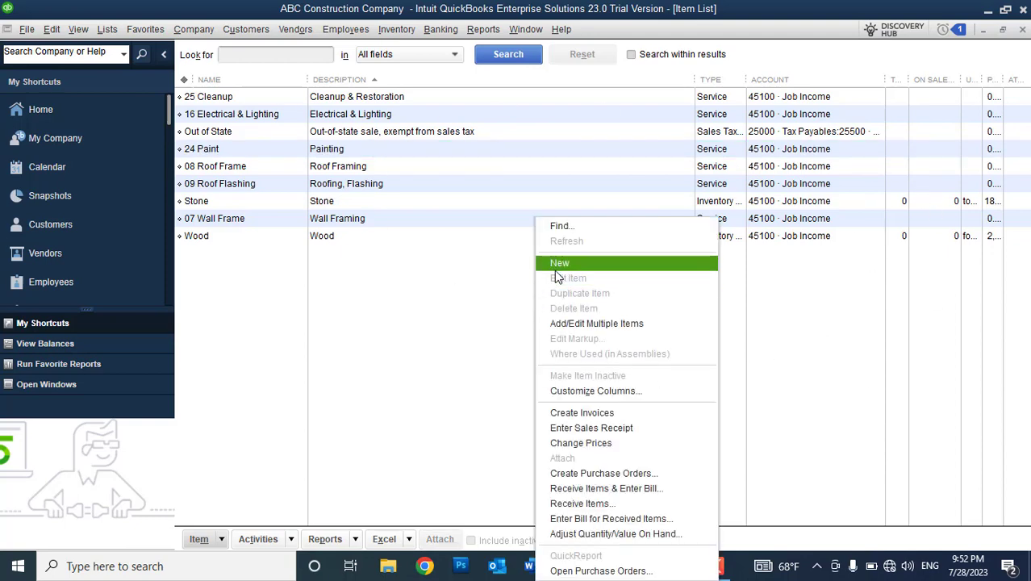
click(410, 291)
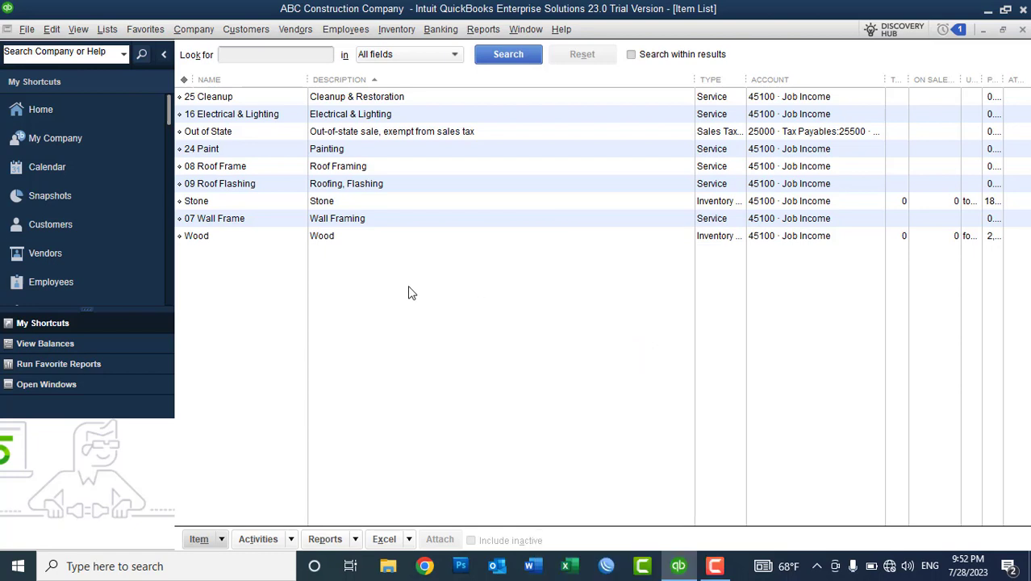
click(218, 546)
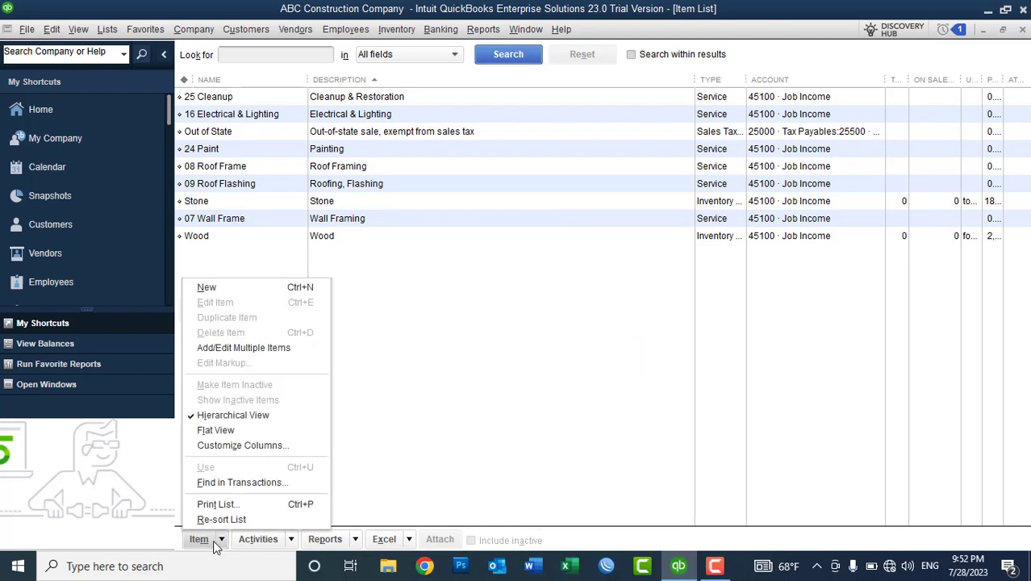
click(257, 292)
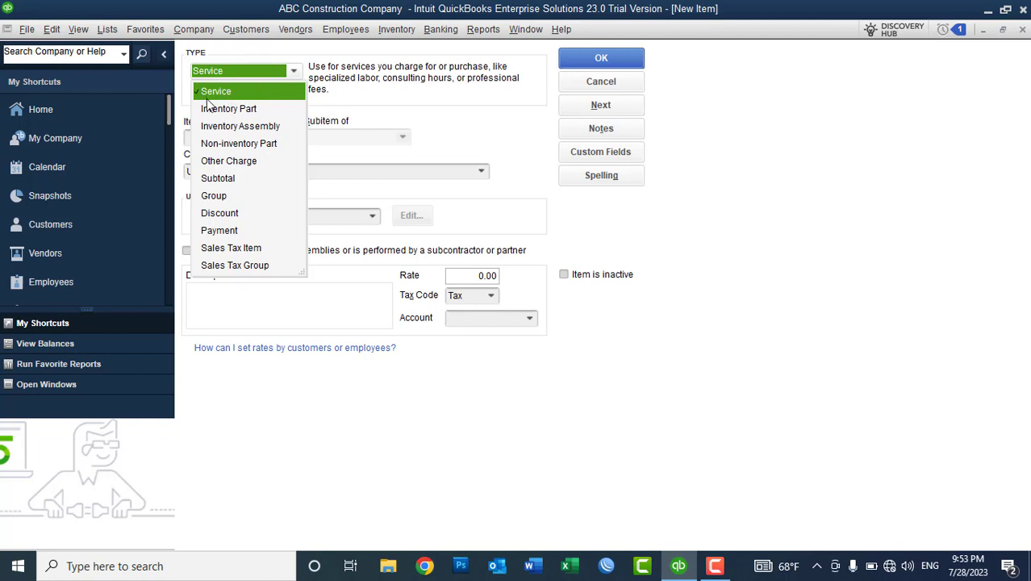
click(224, 95)
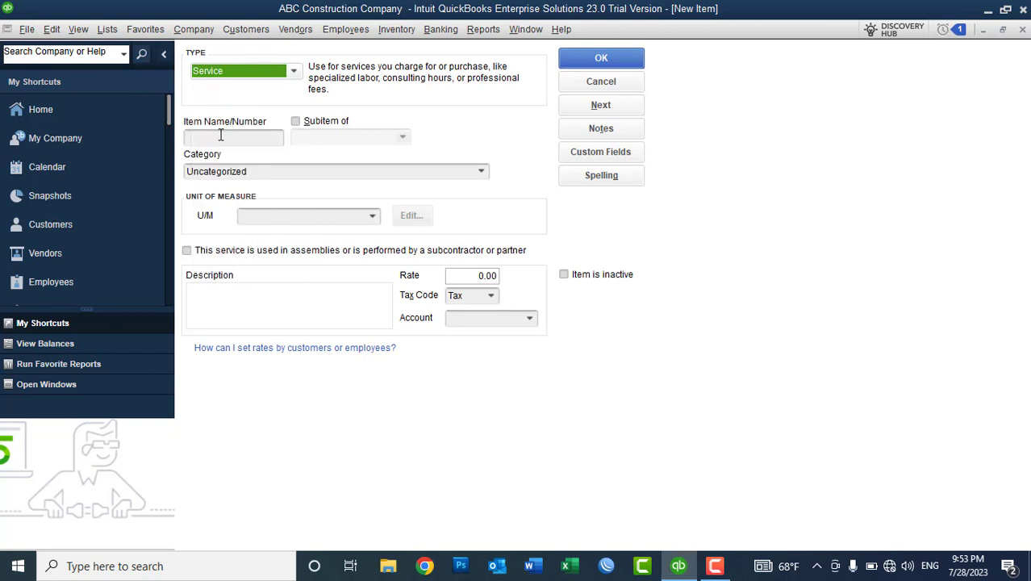
click(221, 135)
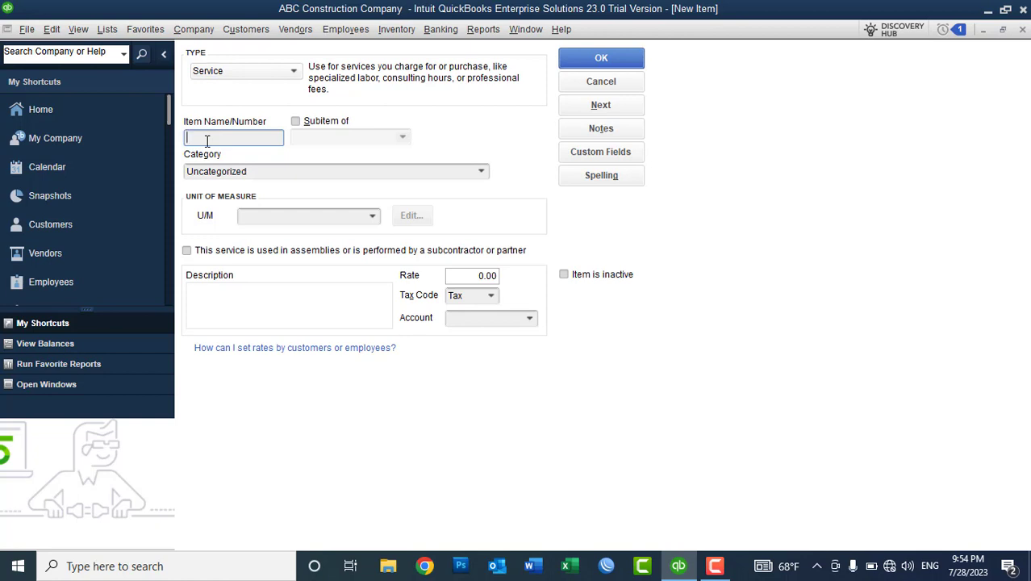
click(213, 72)
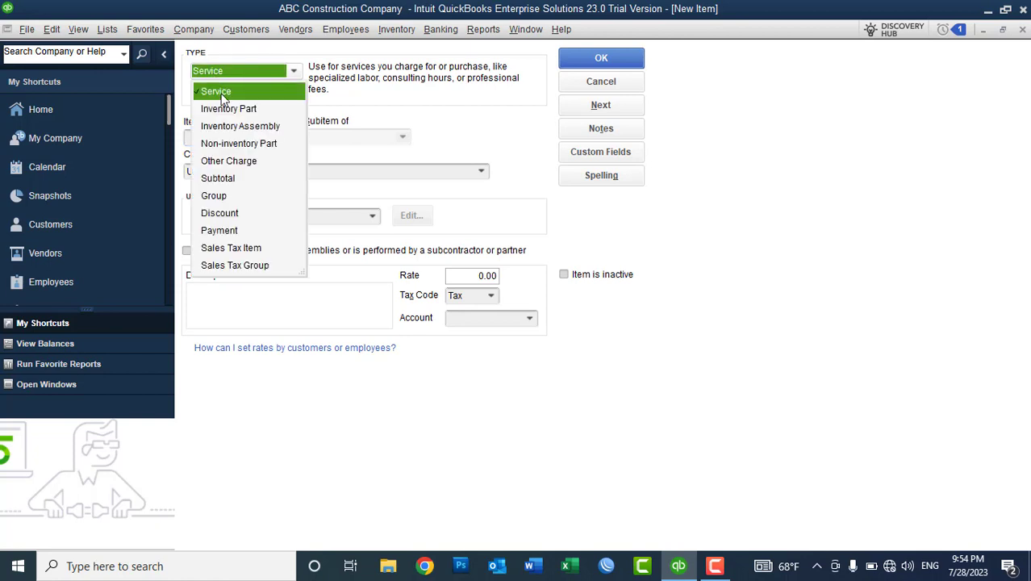
click(225, 97)
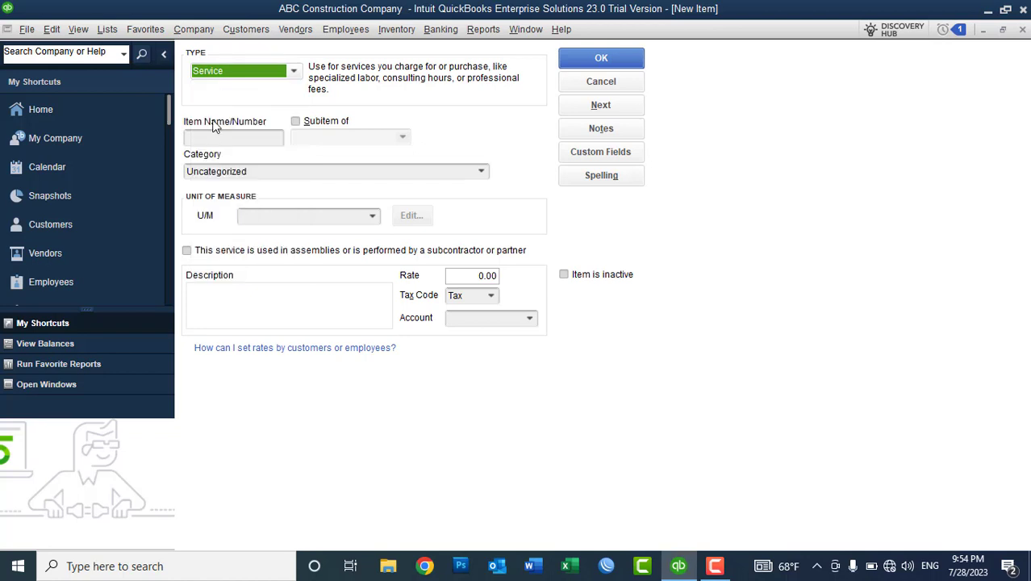
click(212, 137)
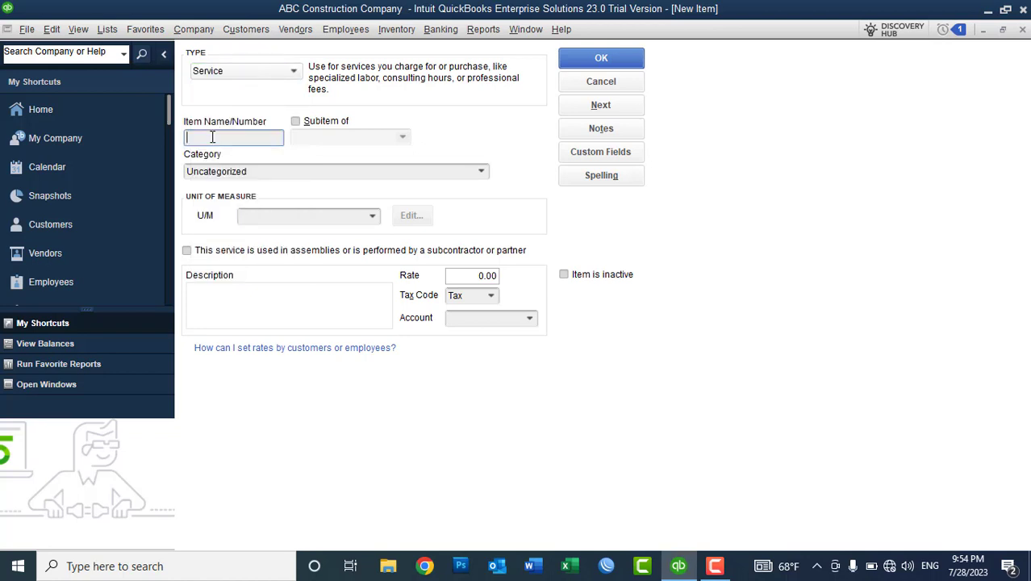
text(Doctor Fee)
click(483, 174)
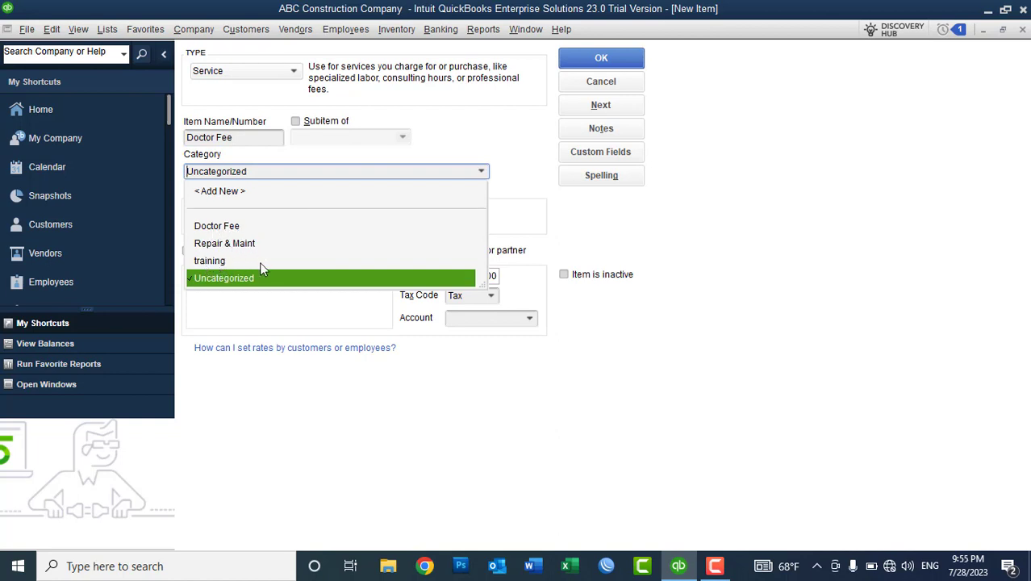
click(221, 194)
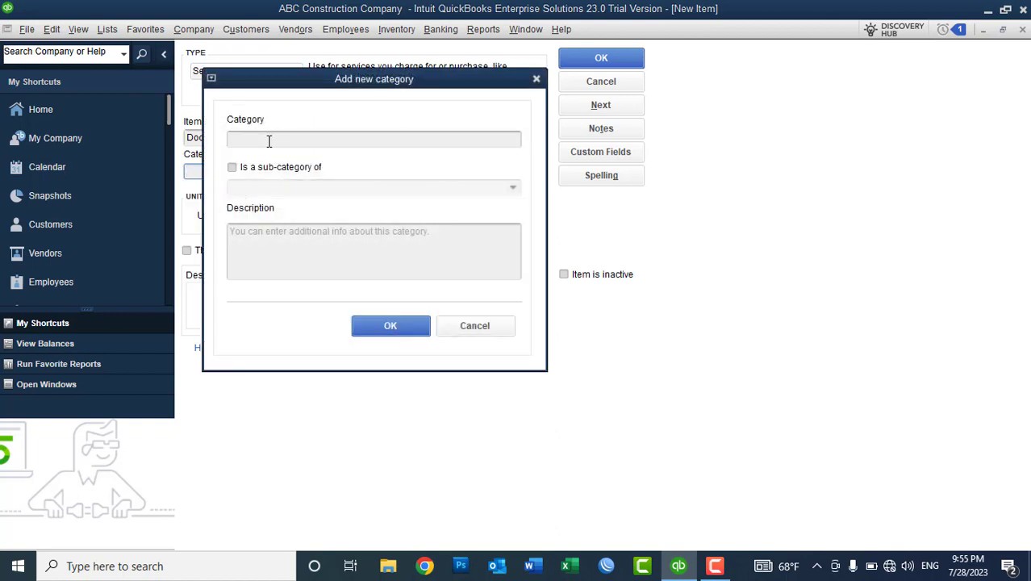
click(475, 326)
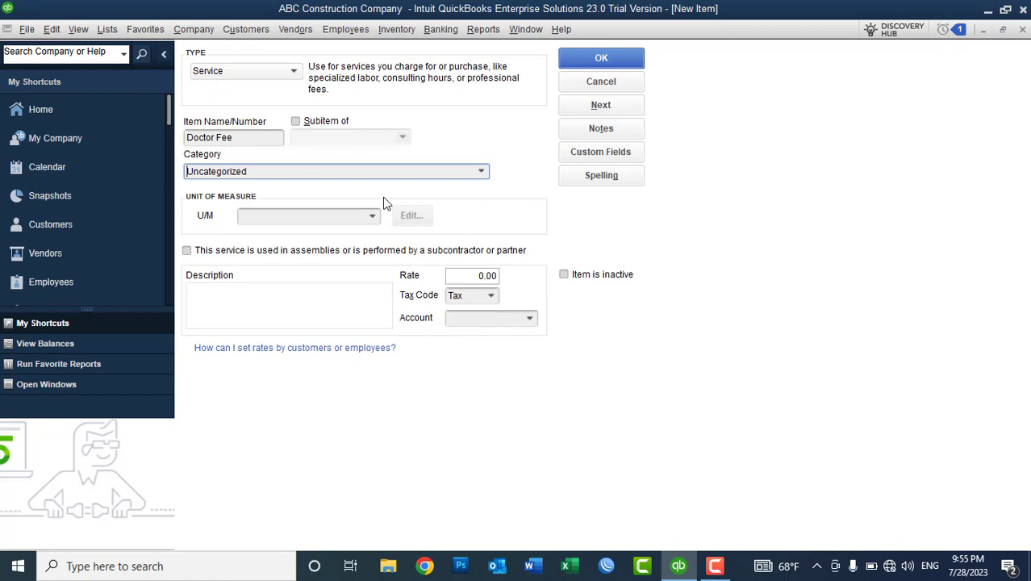
Try the Doctor Fee category for the new item, and clear the category field.
click(488, 174)
click(269, 226)
drag(233, 171, 101, 175)
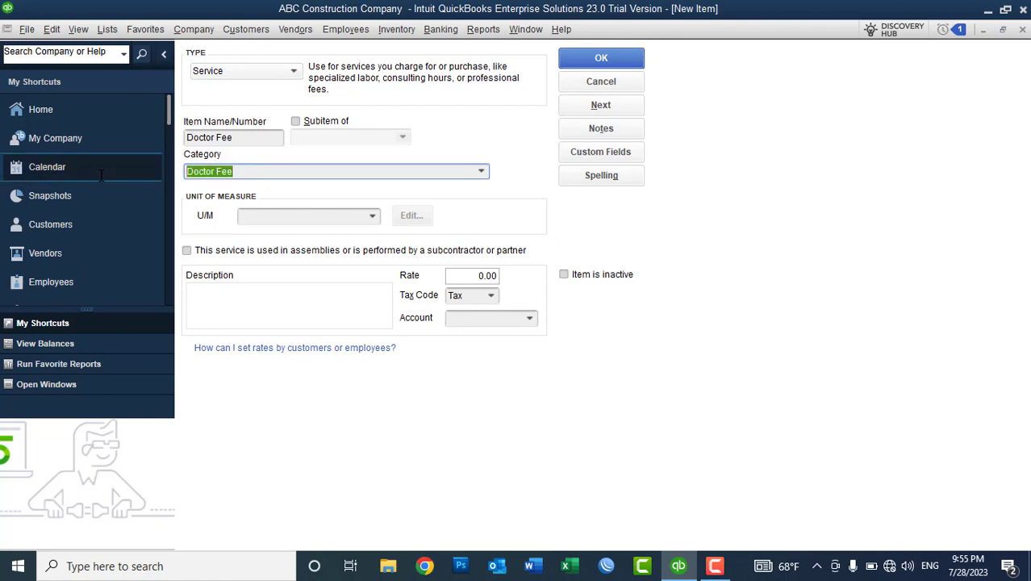
key(Delete)
Set the Doctor Fee item's unit of measure to each (ea).
click(323, 221)
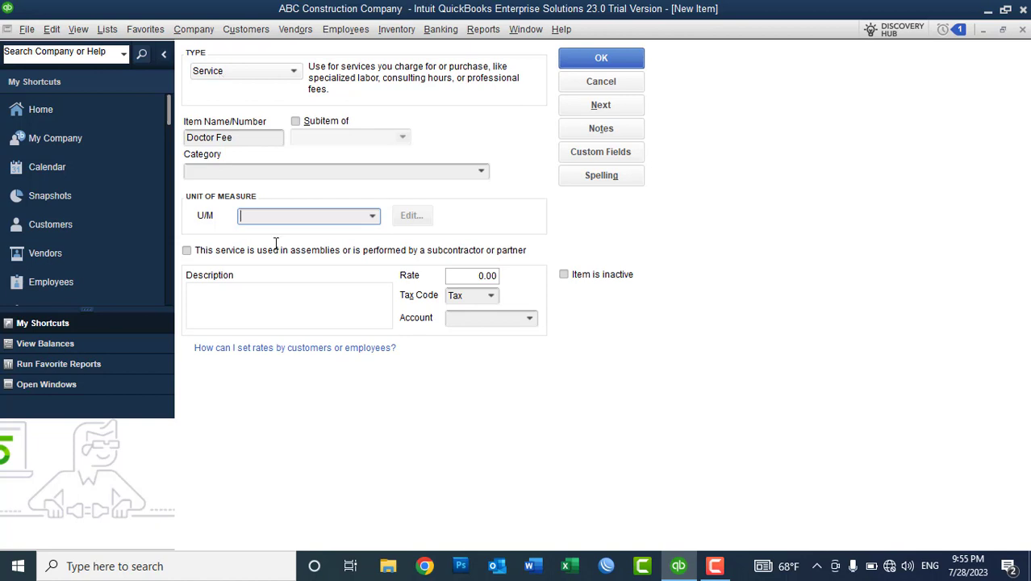
drag(244, 137, 186, 138)
click(252, 137)
click(372, 216)
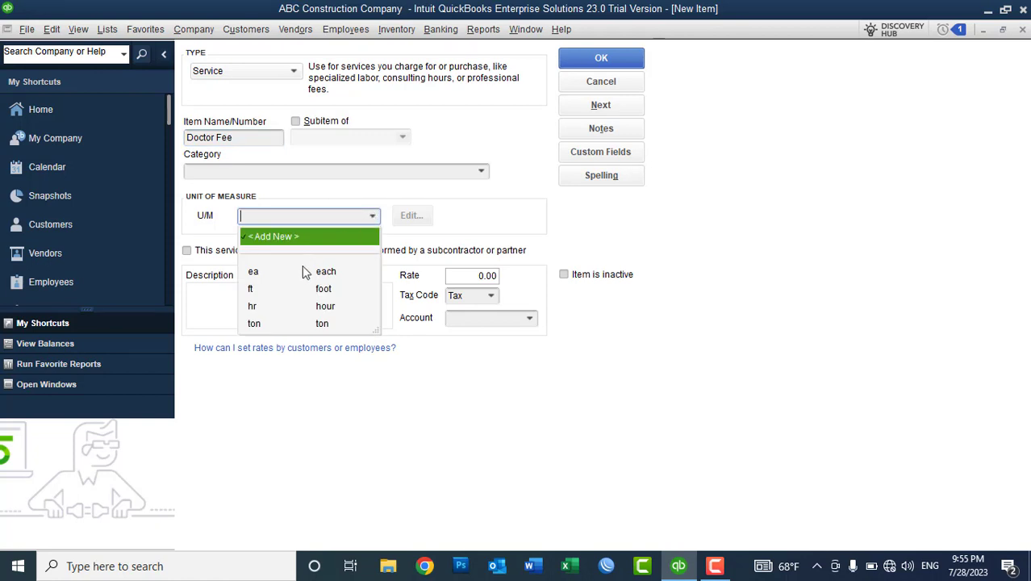
click(296, 273)
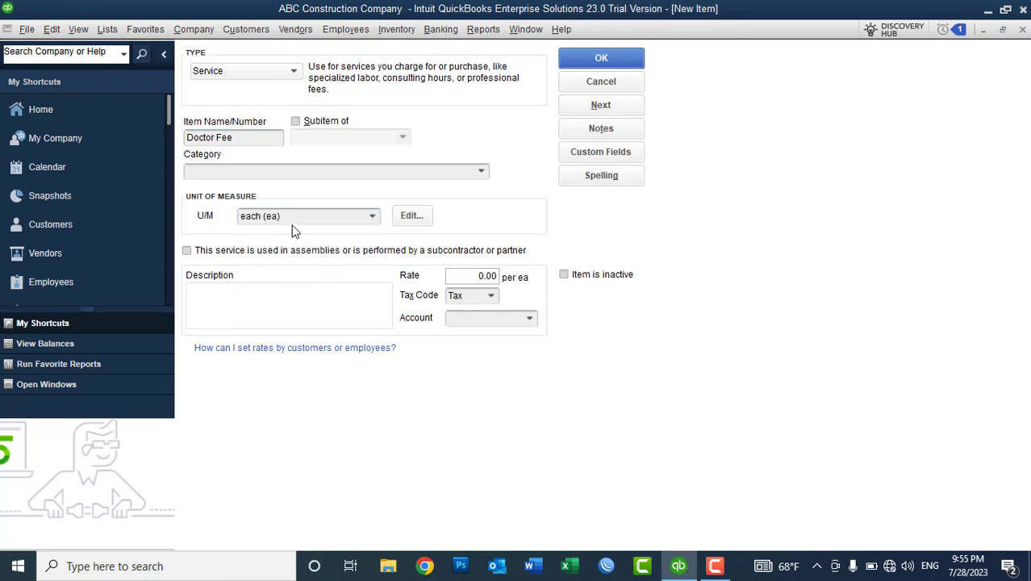
Copy the item name Doctor Fee into the item's description.
click(250, 139)
click(259, 310)
drag(247, 139, 176, 138)
key(ctrl+c)
click(278, 288)
key(ctrl+v)
Set the item's rate to 300 and its tax code to Non.
click(472, 276)
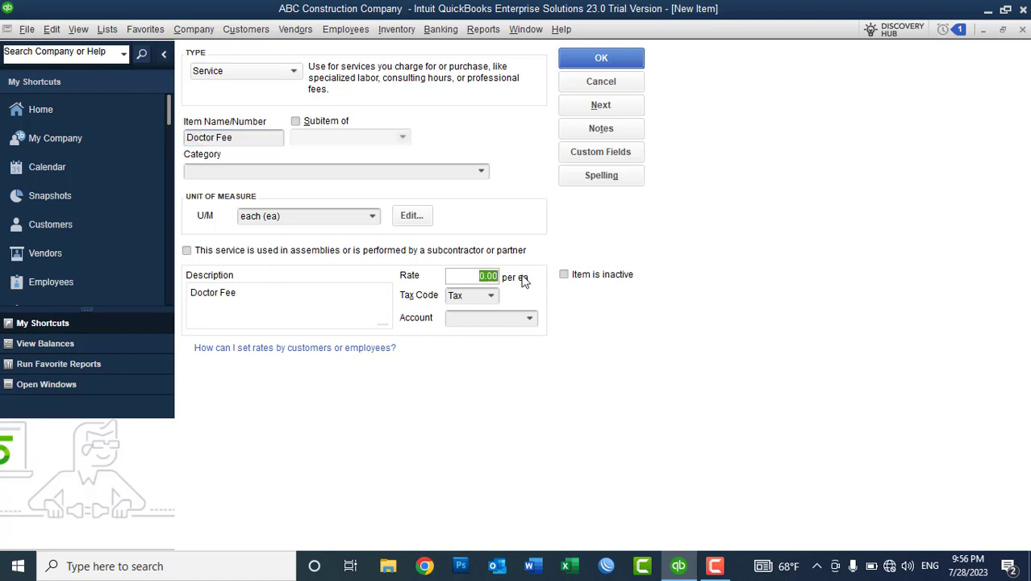
text(300)
key(Tab)
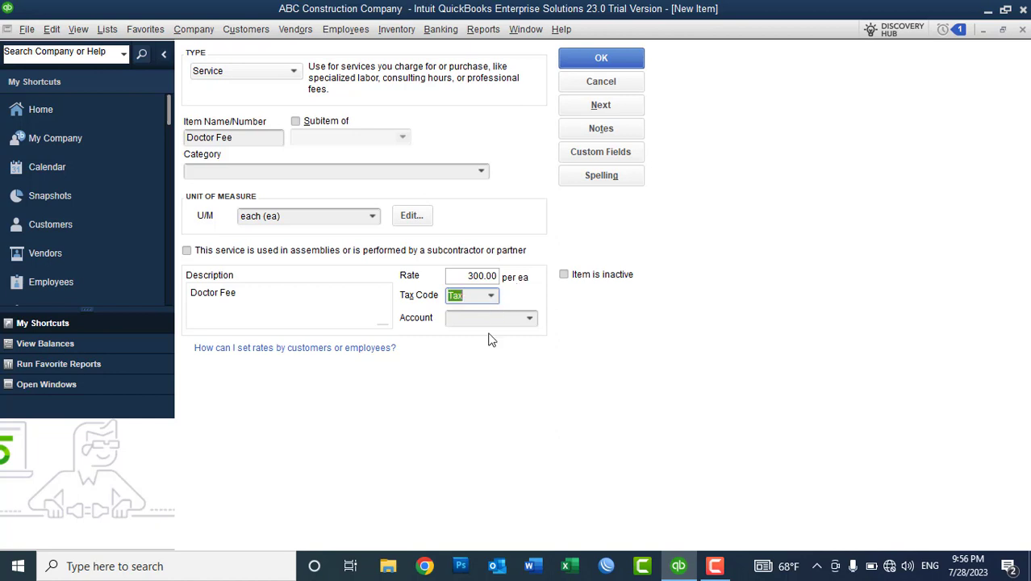
click(490, 297)
click(502, 368)
Create an Income account numbered 45200 and named Doctor Fee, and assign it to the Doctor Fee item.
click(502, 317)
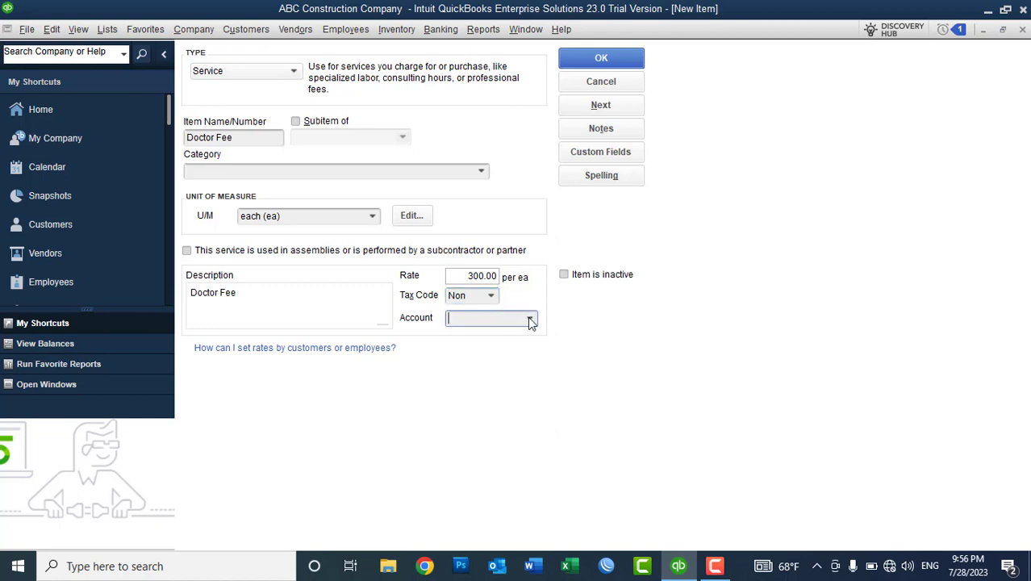
click(241, 137)
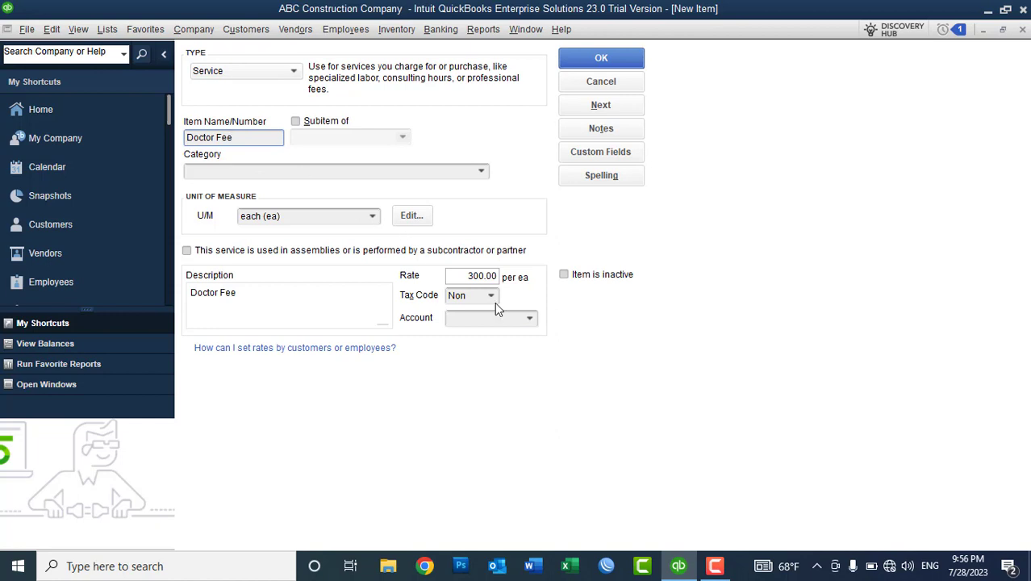
click(530, 321)
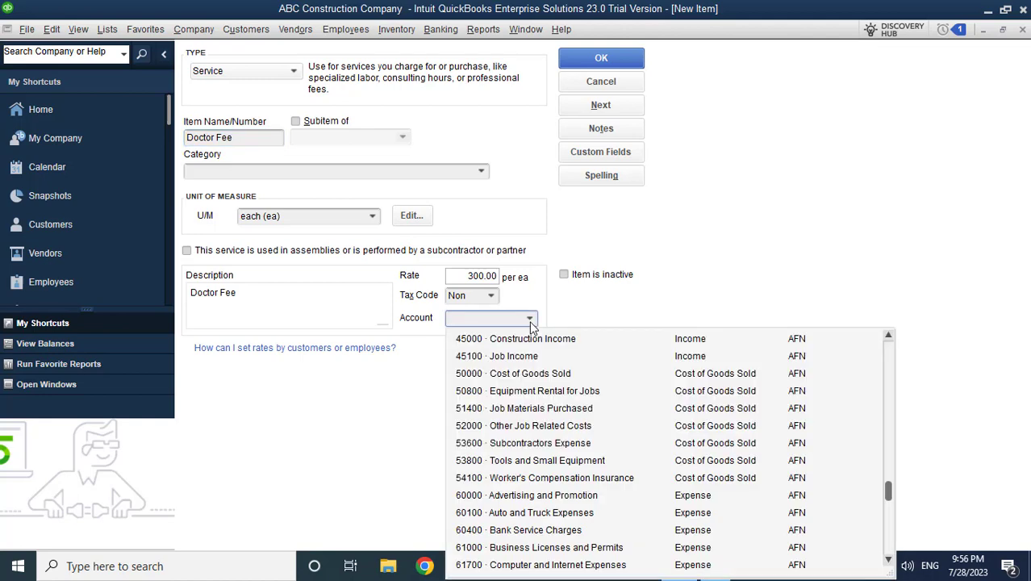
mouse_move(892, 494)
mouse_down()
mouse_move(887, 457)
mouse_move(893, 497)
mouse_move(889, 487)
mouse_up()
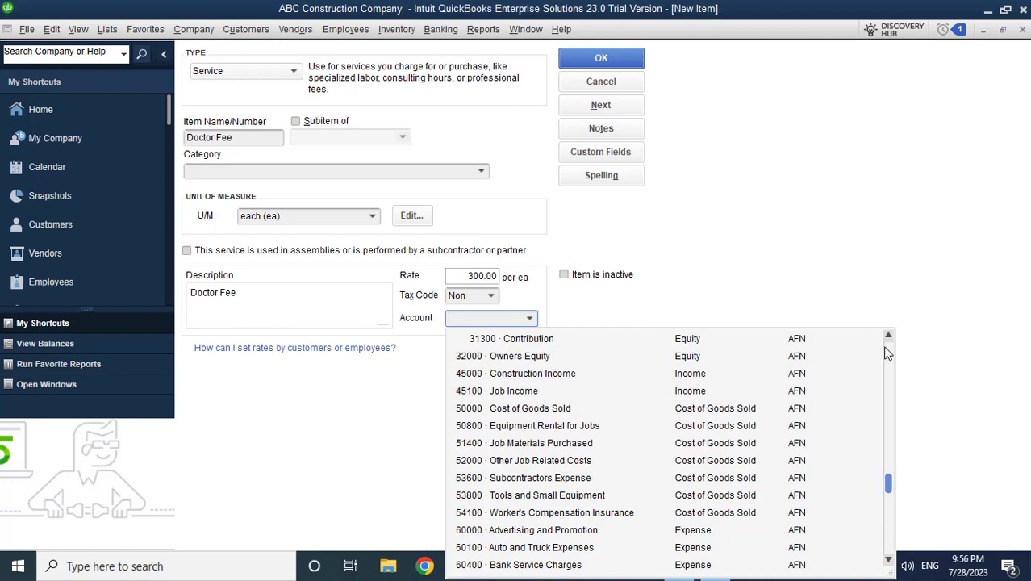
scroll(888, 352, up, 12)
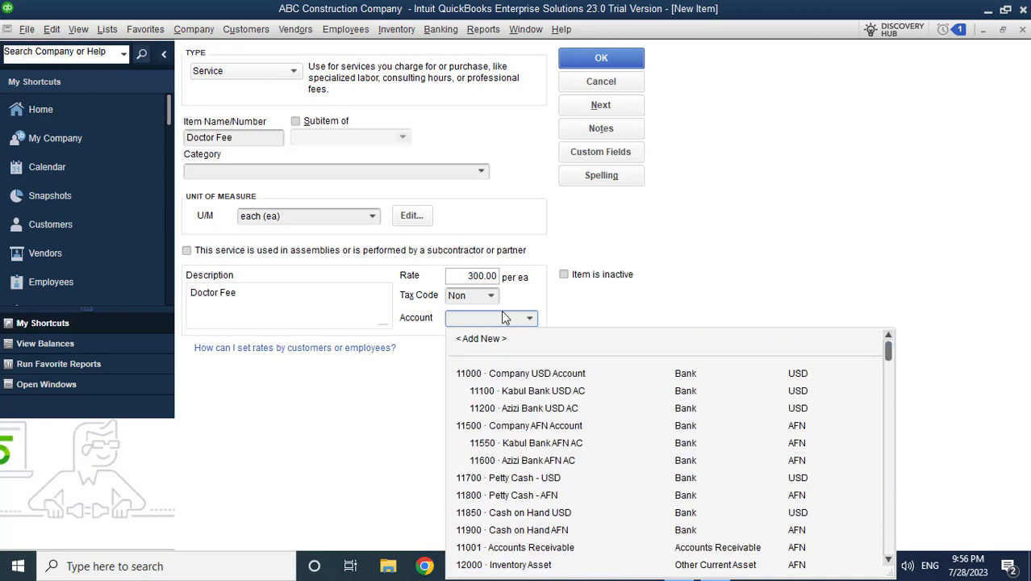
click(483, 339)
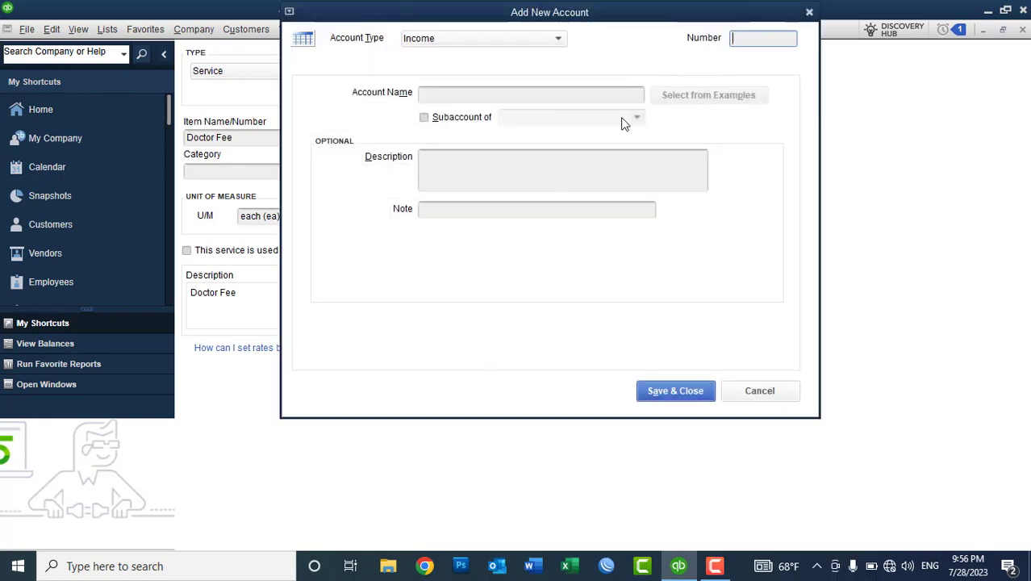
click(763, 39)
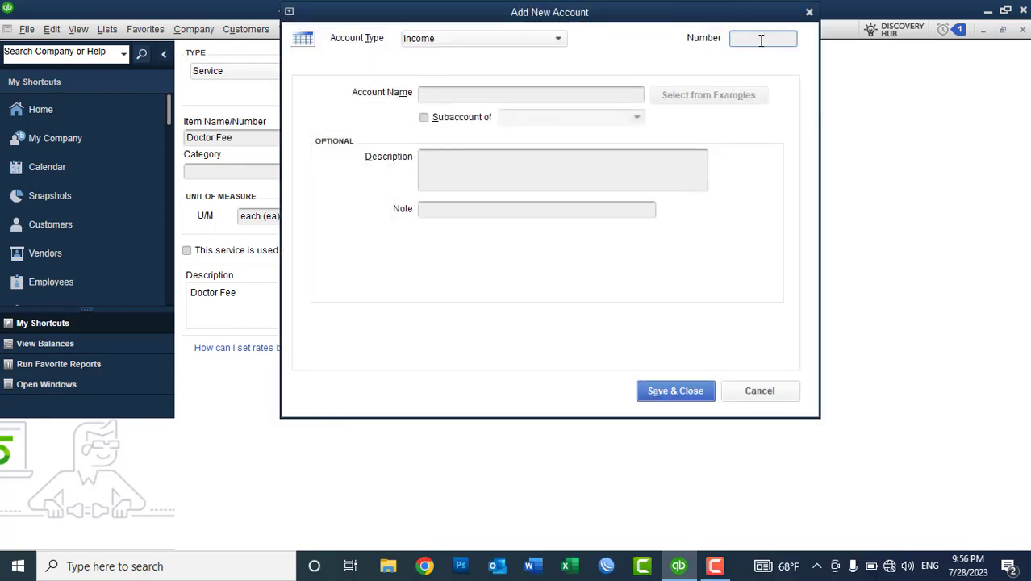
text(45200)
click(450, 94)
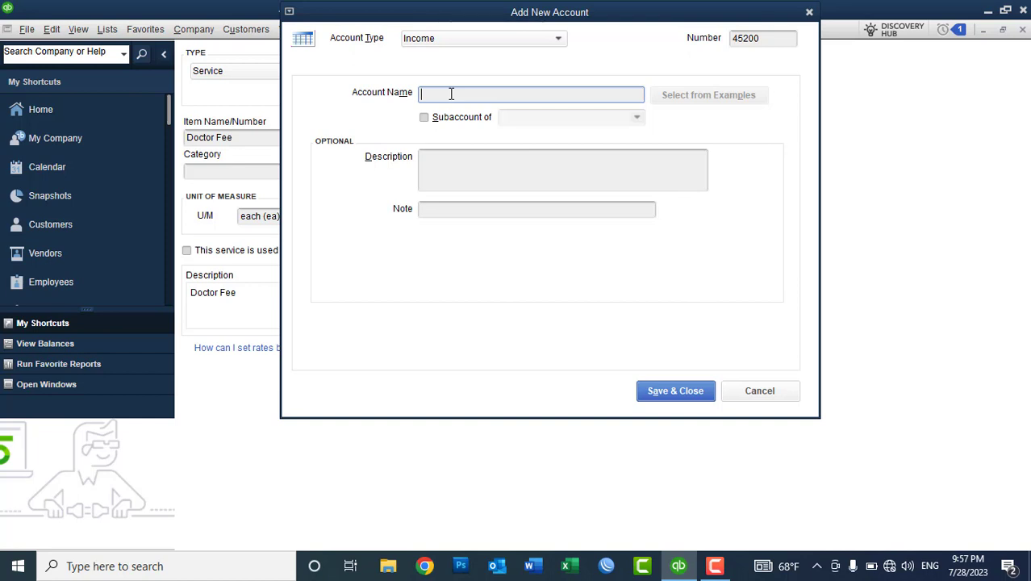
text(Doctor Fee)
click(662, 390)
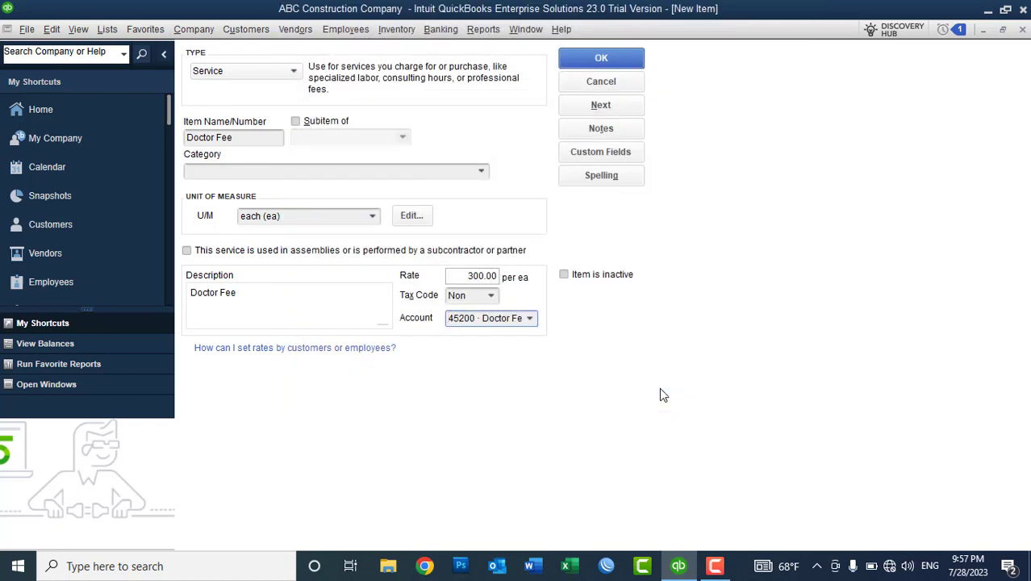
Save the Doctor Fee item with account 45200 · Doctor Fee, and widen the item list's U/M and Price columns.
click(530, 319)
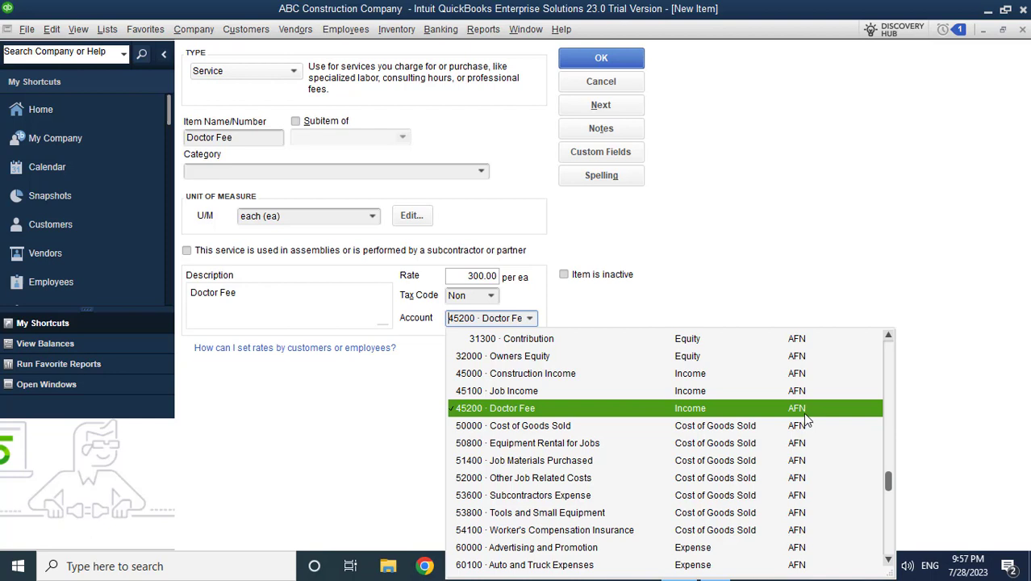
click(716, 229)
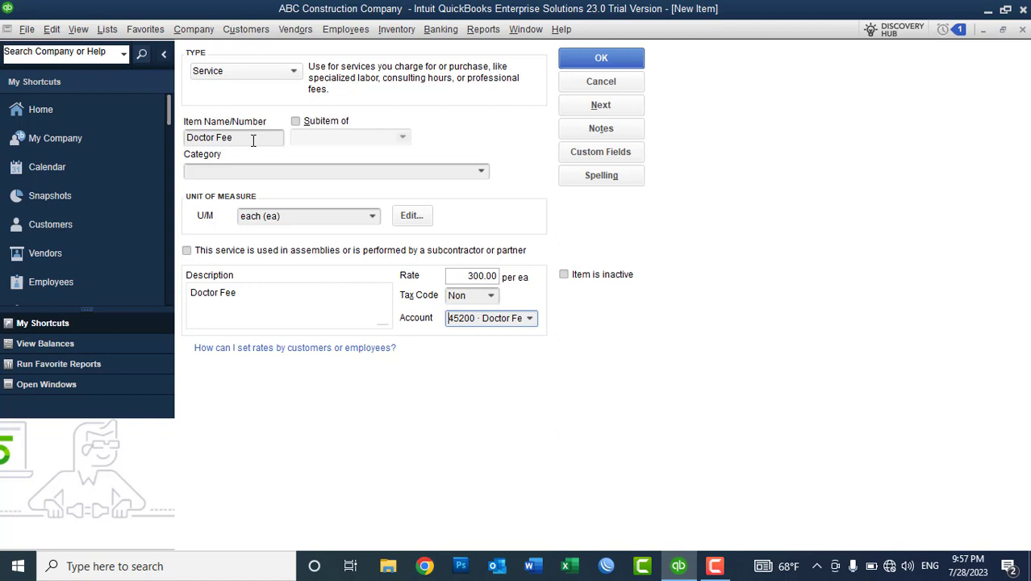
click(531, 319)
click(531, 319)
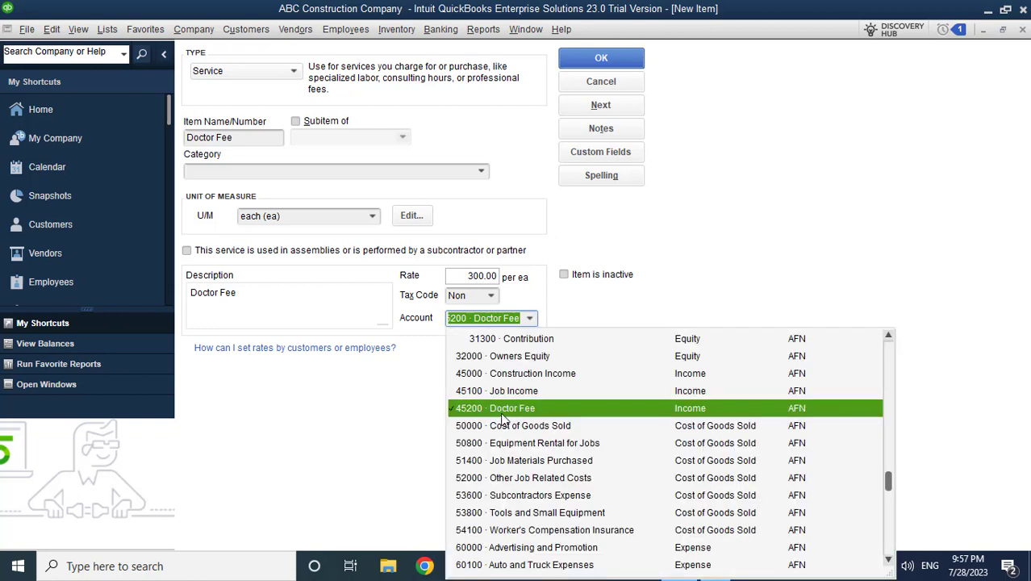
click(592, 56)
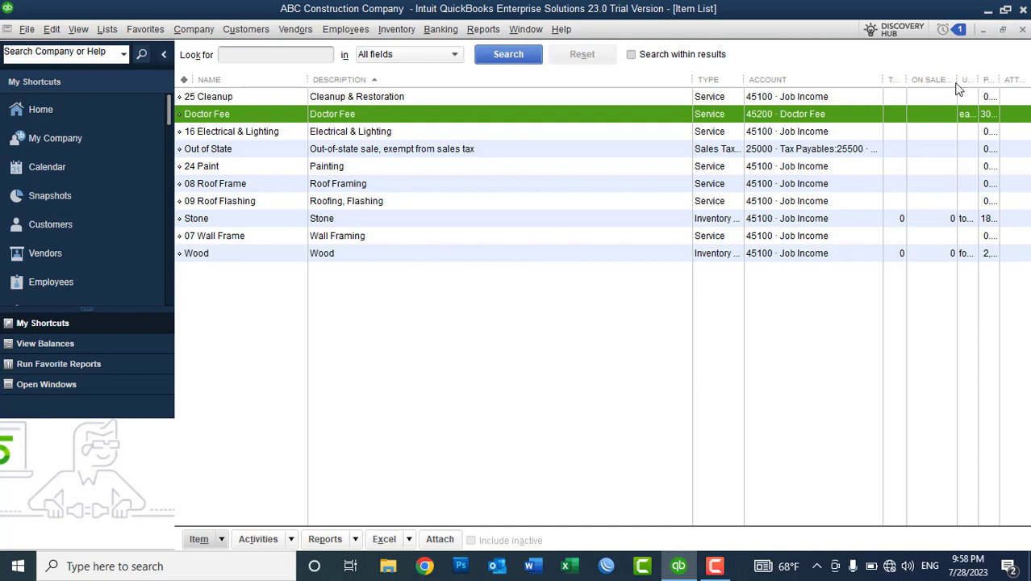
drag(958, 84, 1010, 81)
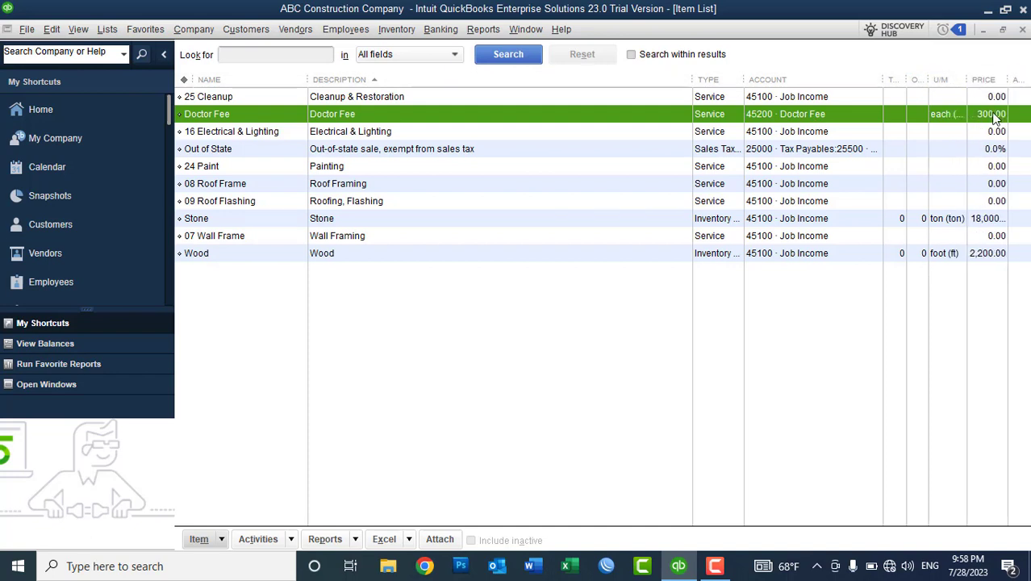
Start a new Service item and name it QuickBooks Desktop training.
right_click(536, 321)
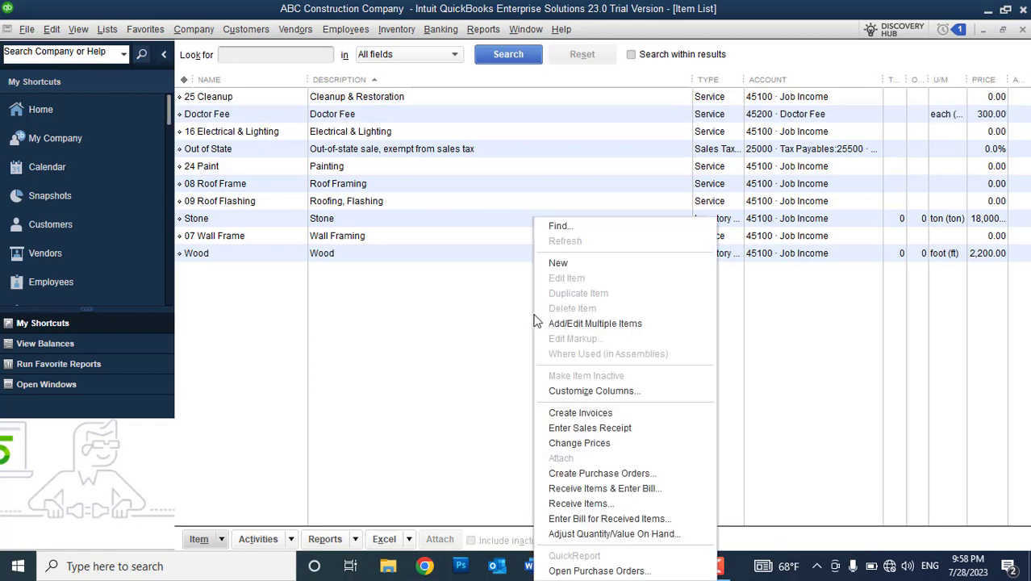
click(553, 265)
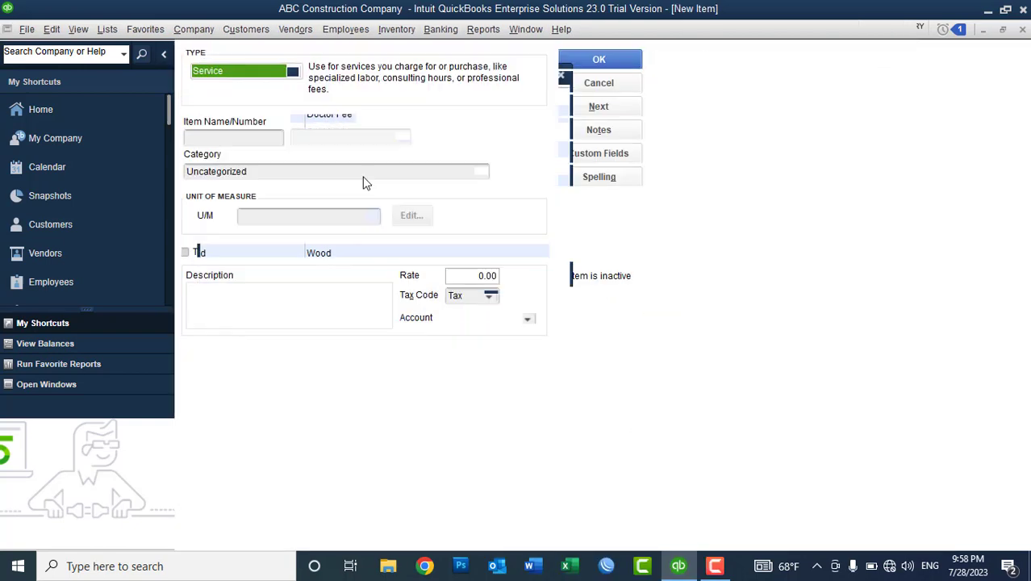
click(224, 96)
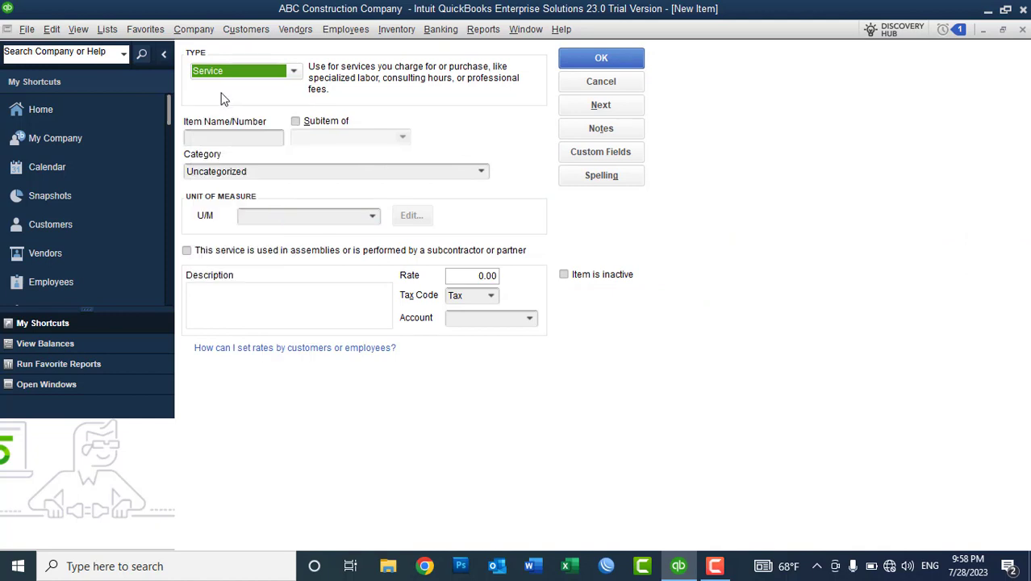
click(218, 140)
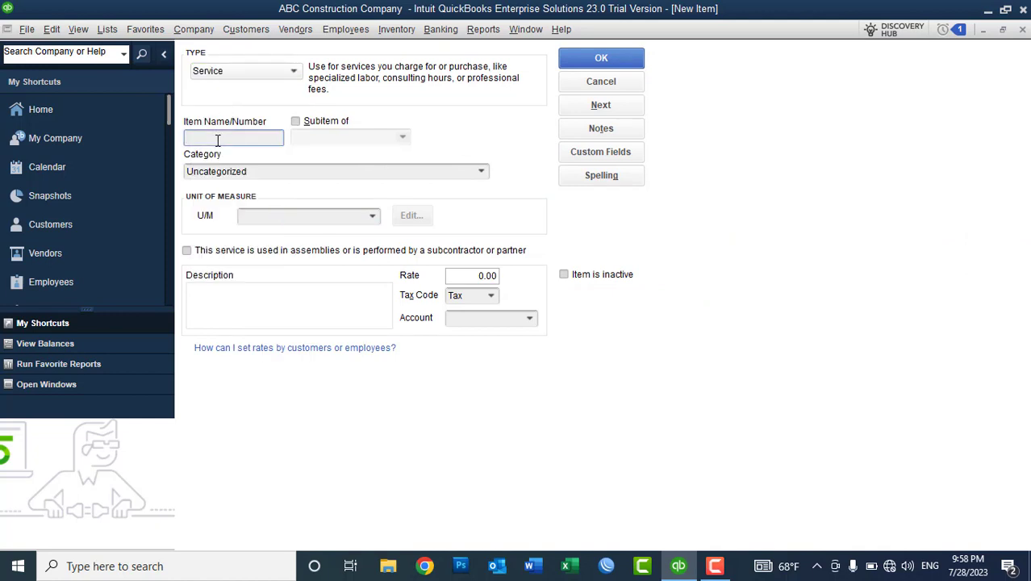
text(QuickBooks Desktop training)
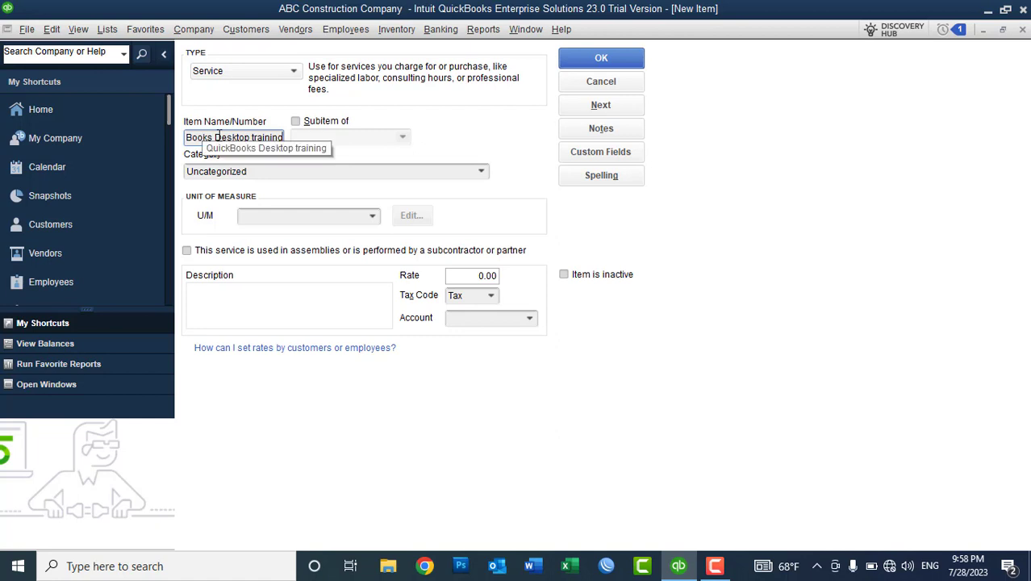
Set the item's unit of measure to each (ea) and describe it as "This training includes Basic to Advance Level of Quickbooks Desktop training".
click(373, 216)
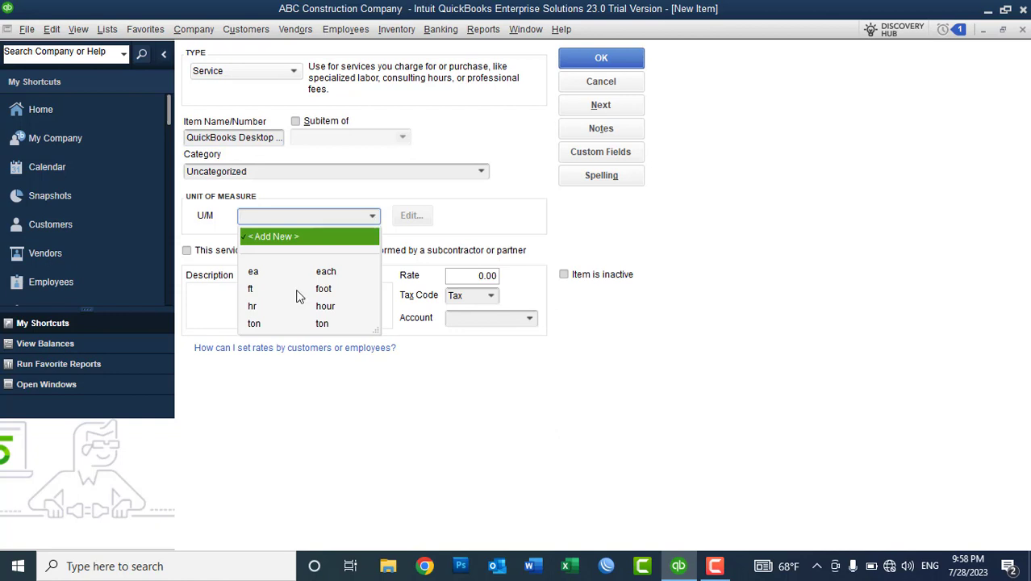
click(280, 272)
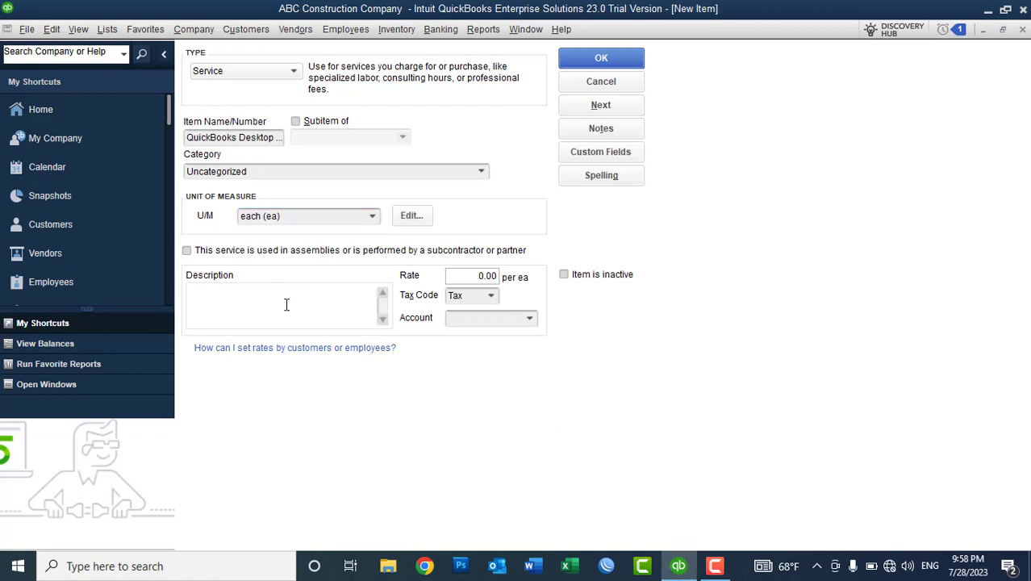
text(This training includes Basic to Advanc)
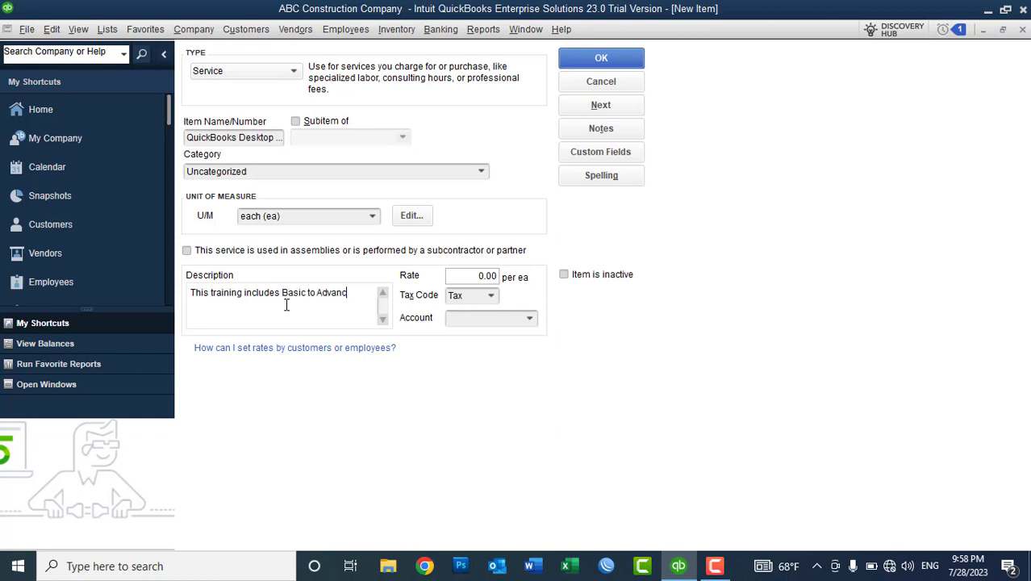
text(e Level of Quickbooks Desktop training)
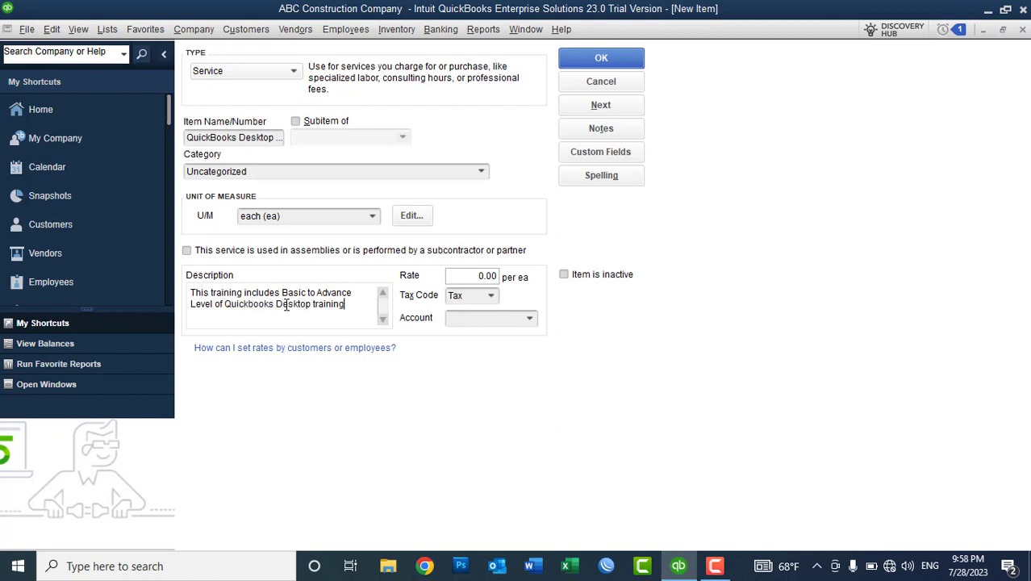
Set the QuickBooks Desktop training item's rate to 300 and its tax code to Non.
click(478, 276)
text(300)
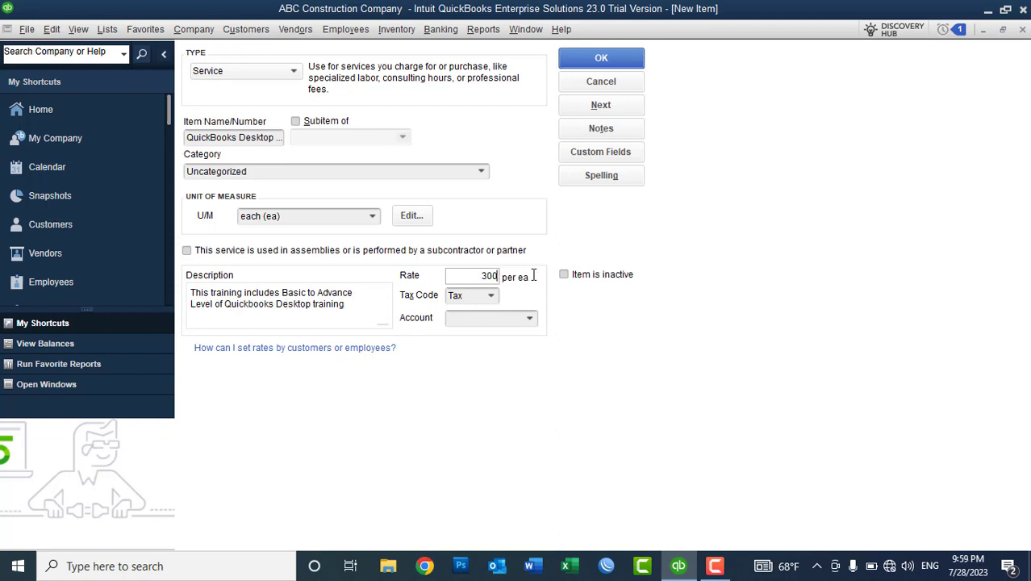
key(Tab)
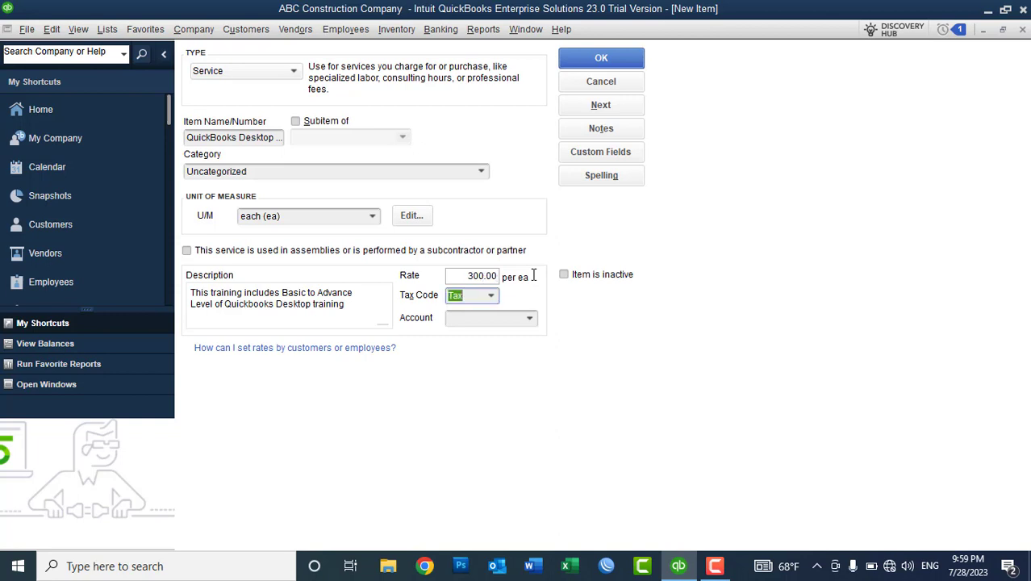
click(491, 296)
click(487, 370)
Create an Income account numbered 45300 and named Training Income, and assign it to the training item.
click(531, 321)
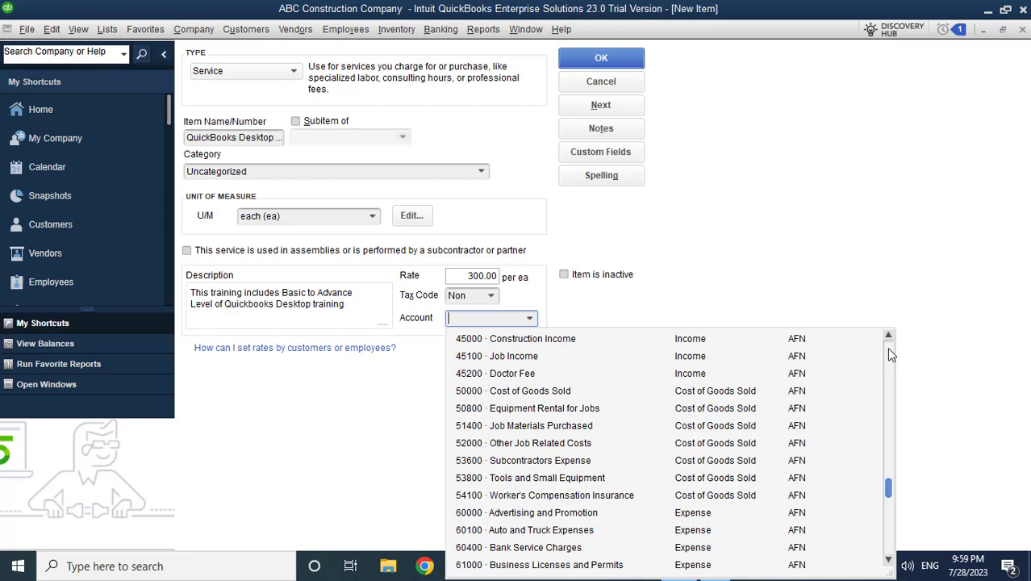
scroll(889, 353, up, 10)
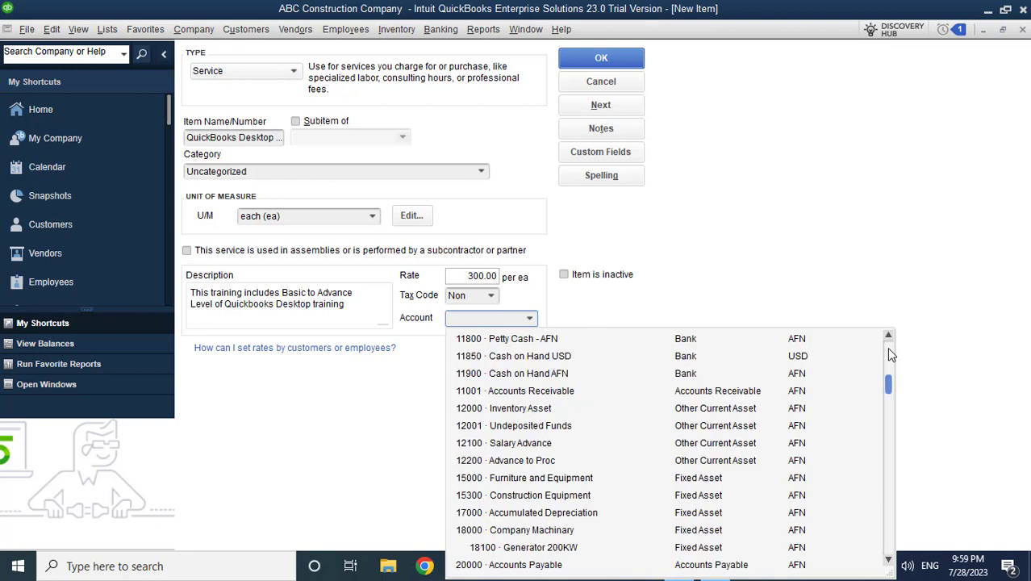
scroll(889, 353, up, 5)
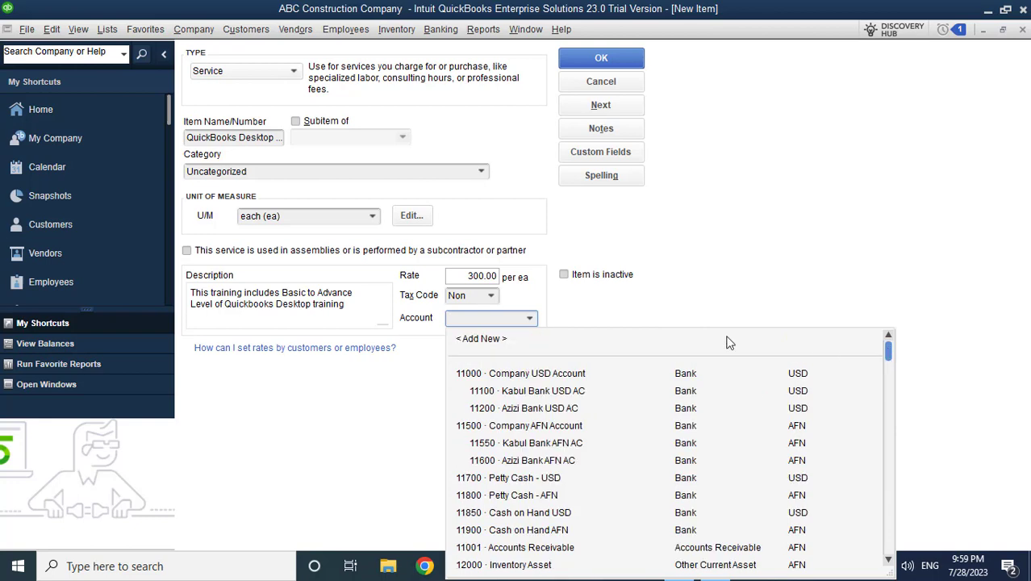
click(497, 342)
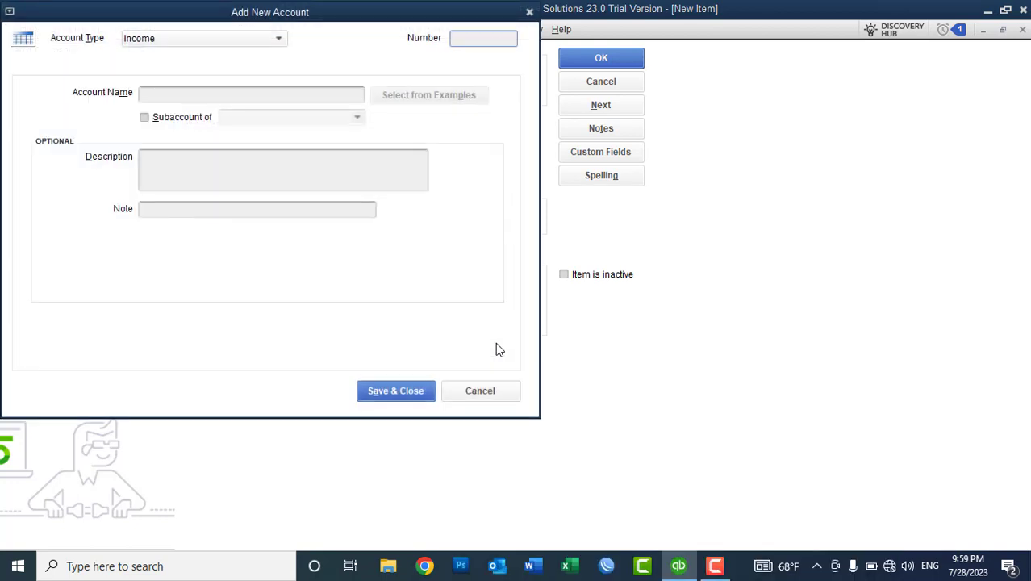
text(45300)
key(Tab)
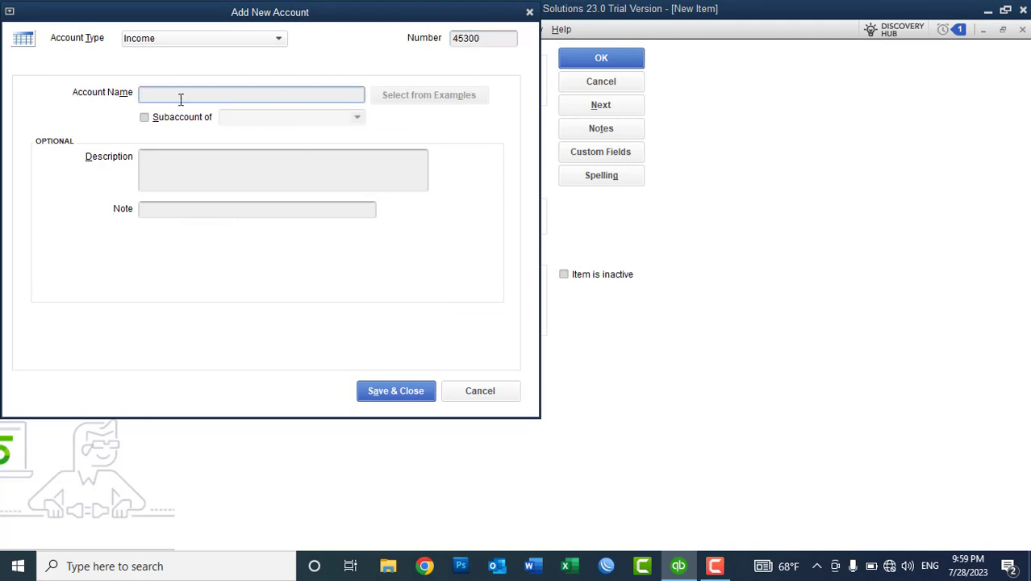
text(Training Income)
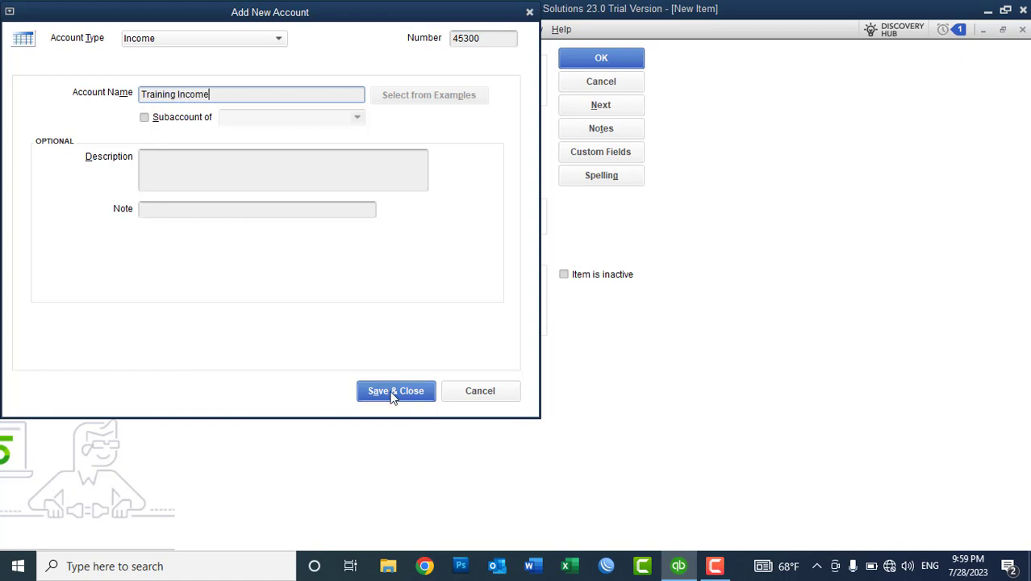
click(395, 391)
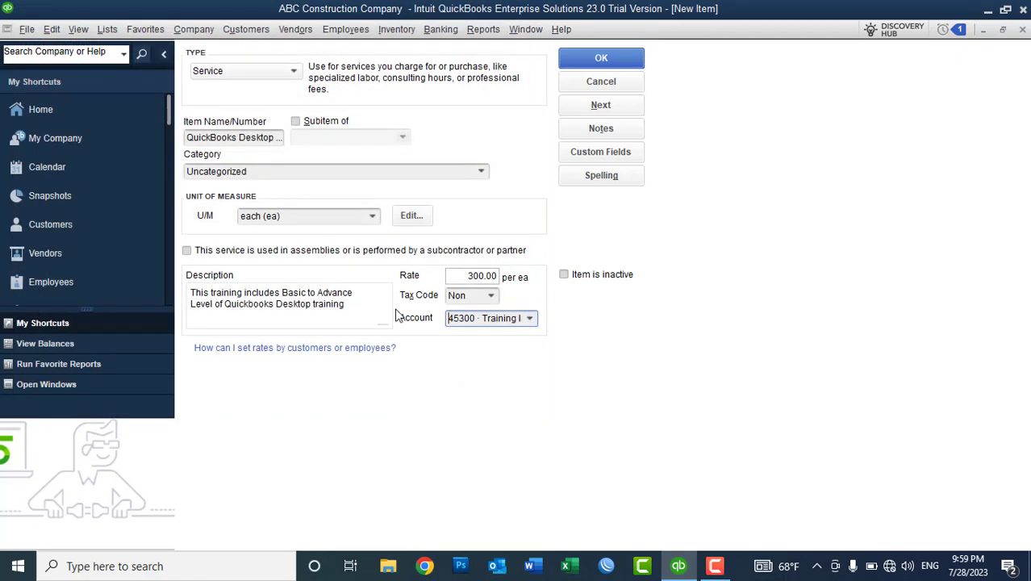
Save the QuickBooks Desktop training item, ignoring every spelling suggestion for "Quickbooks" in its description.
click(240, 139)
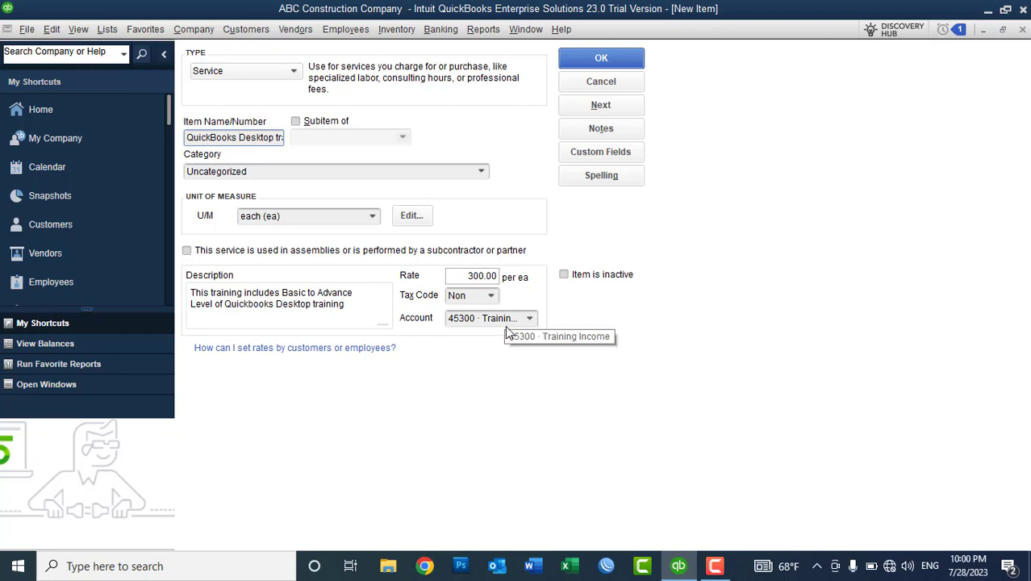
click(577, 58)
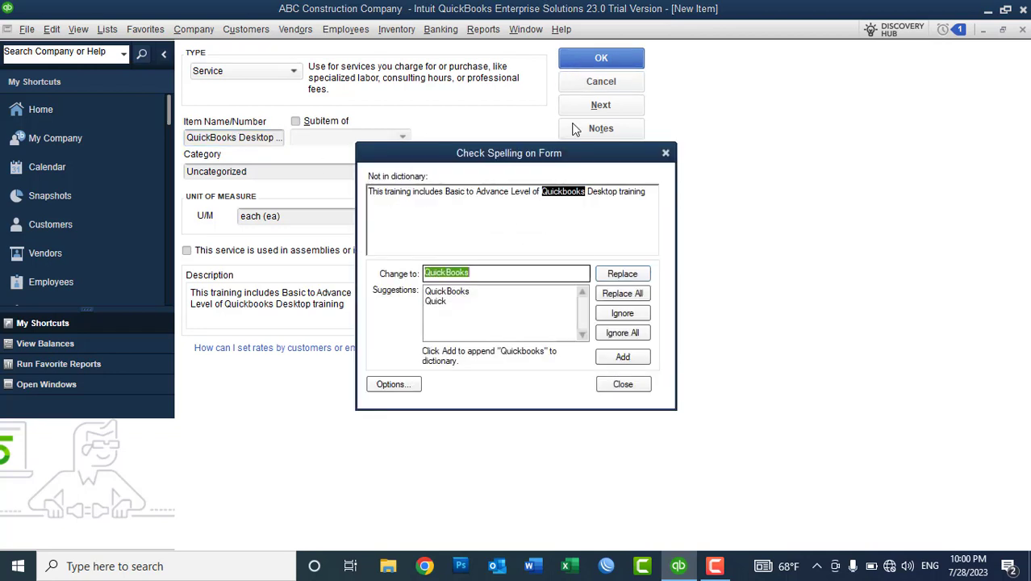
click(609, 339)
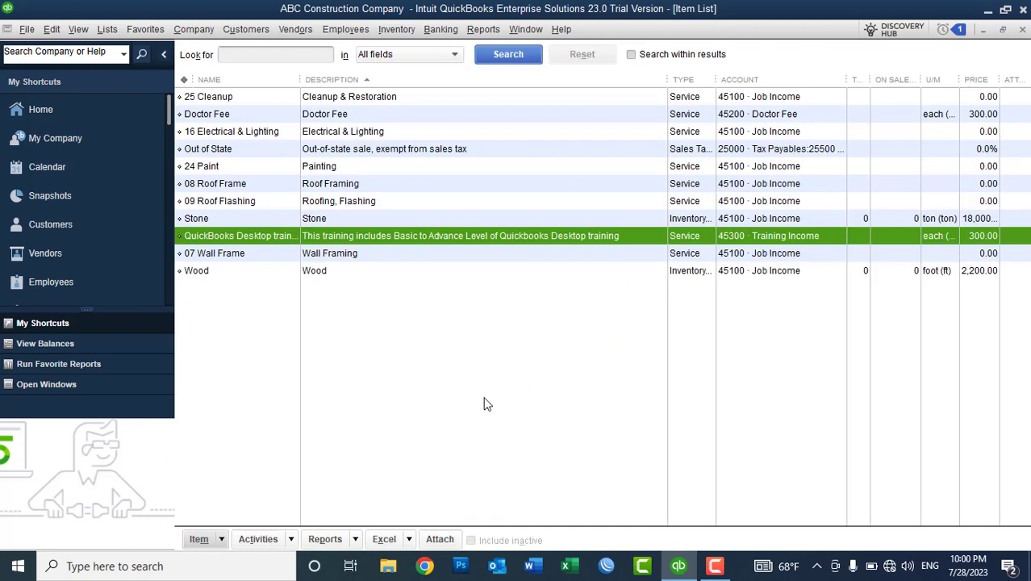
Widen the item list's Name and U/M columns to fit their full contents.
drag(299, 79, 333, 84)
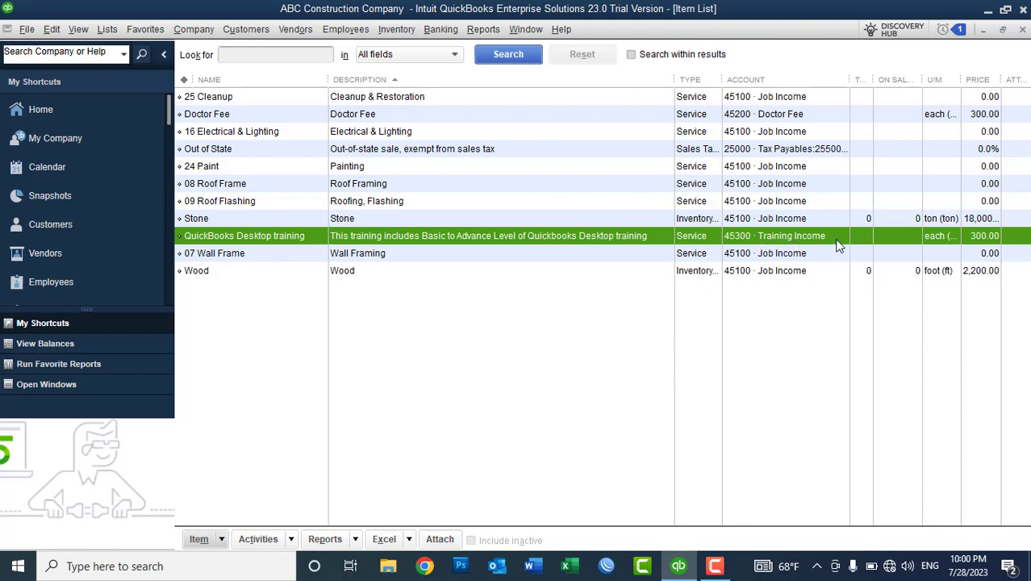
drag(923, 79, 948, 79)
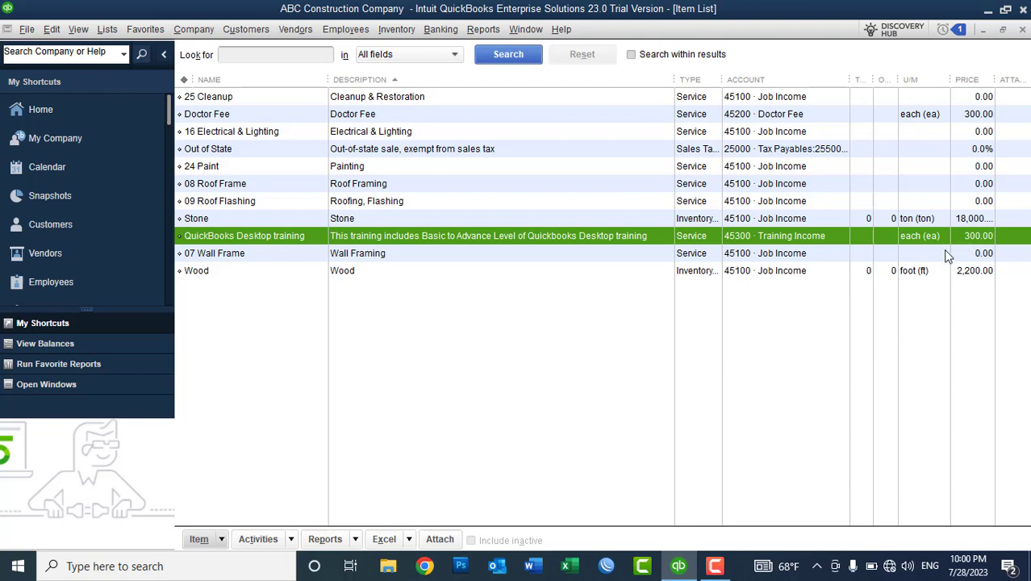
Start a new Service item named Installation Fee with each (ea) as its unit of measure.
right_click(606, 362)
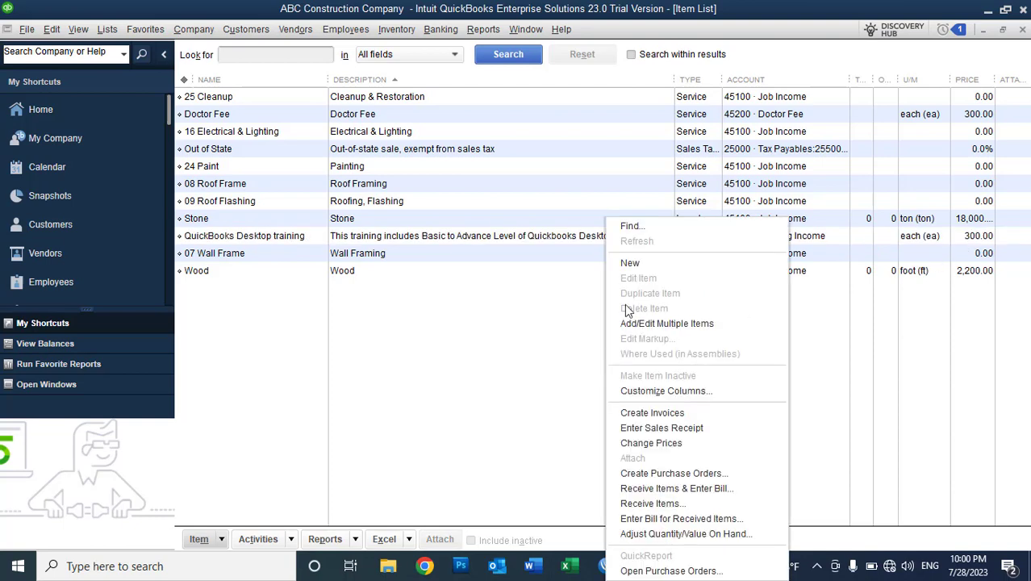
click(637, 262)
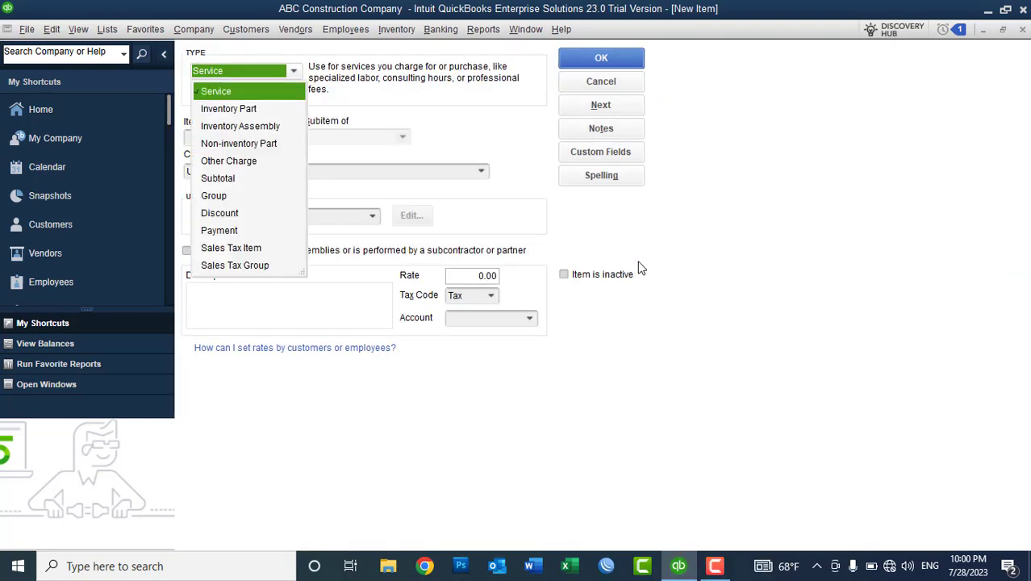
click(235, 94)
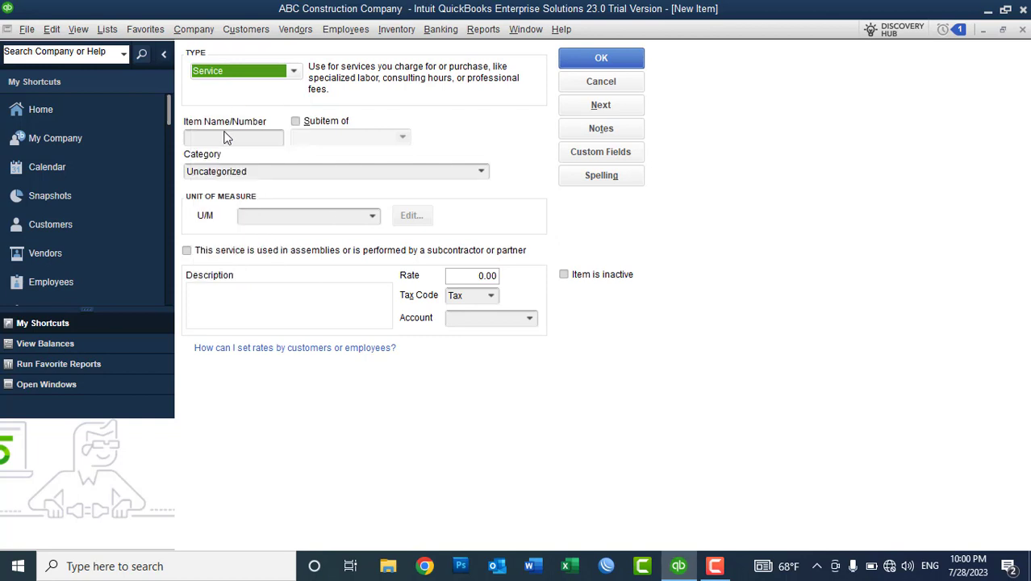
click(226, 137)
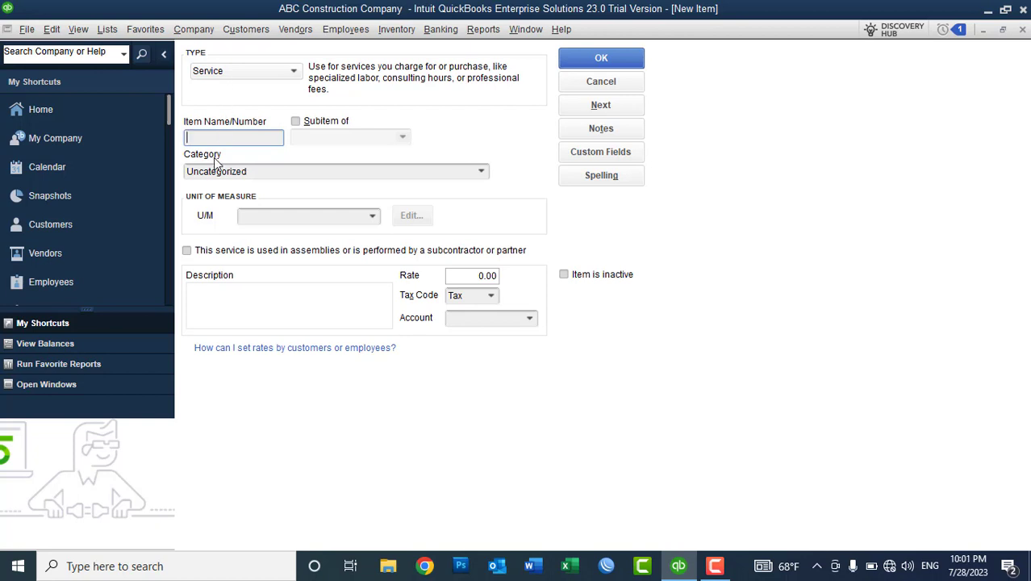
text(Installation Fee)
click(373, 216)
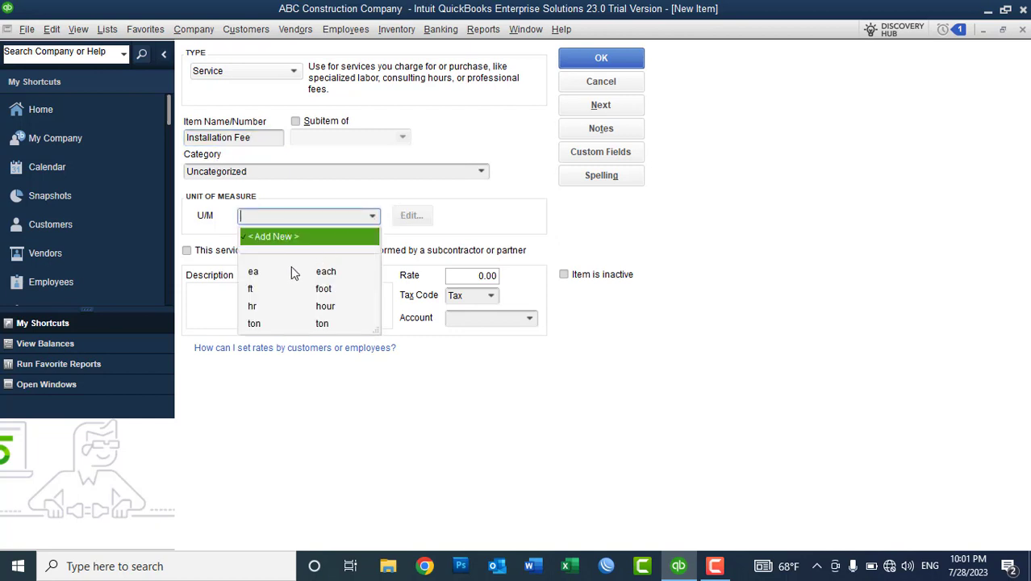
click(291, 271)
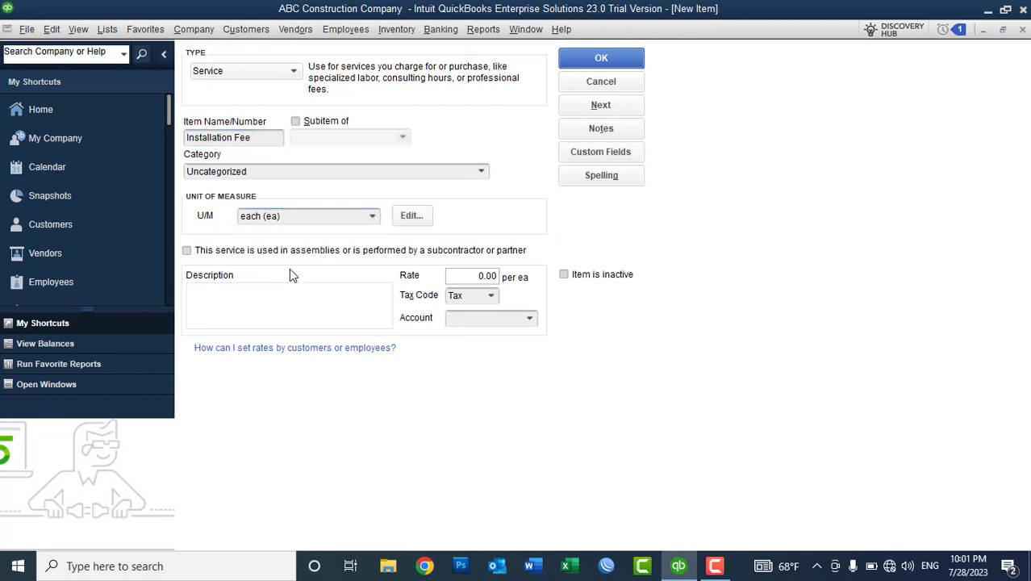
click(373, 219)
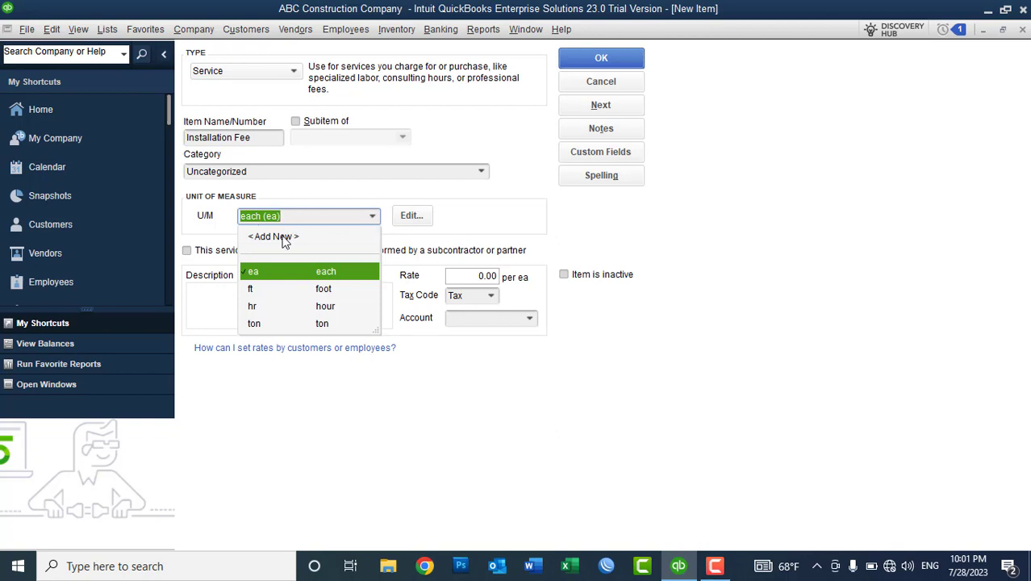
click(284, 242)
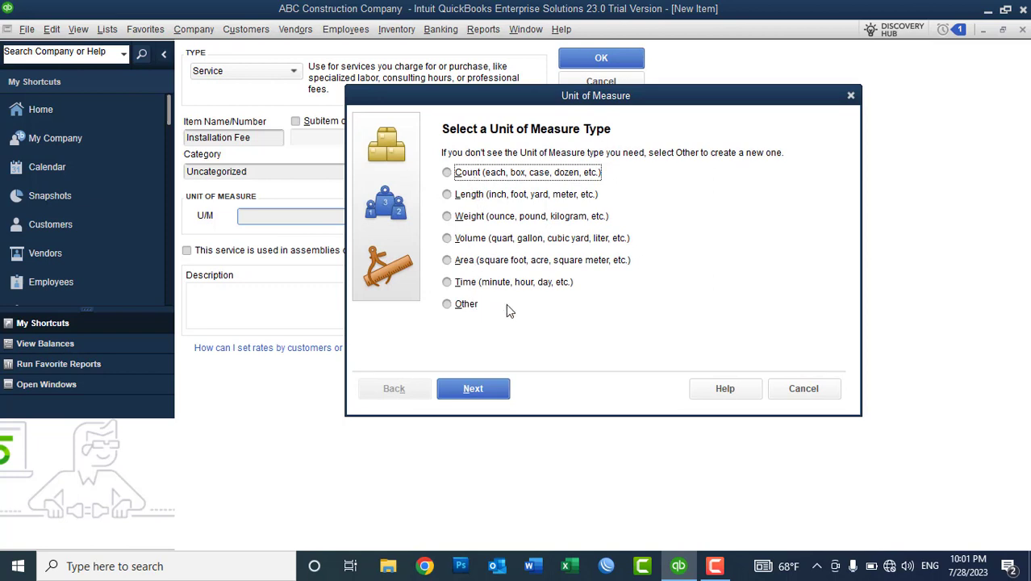
click(803, 388)
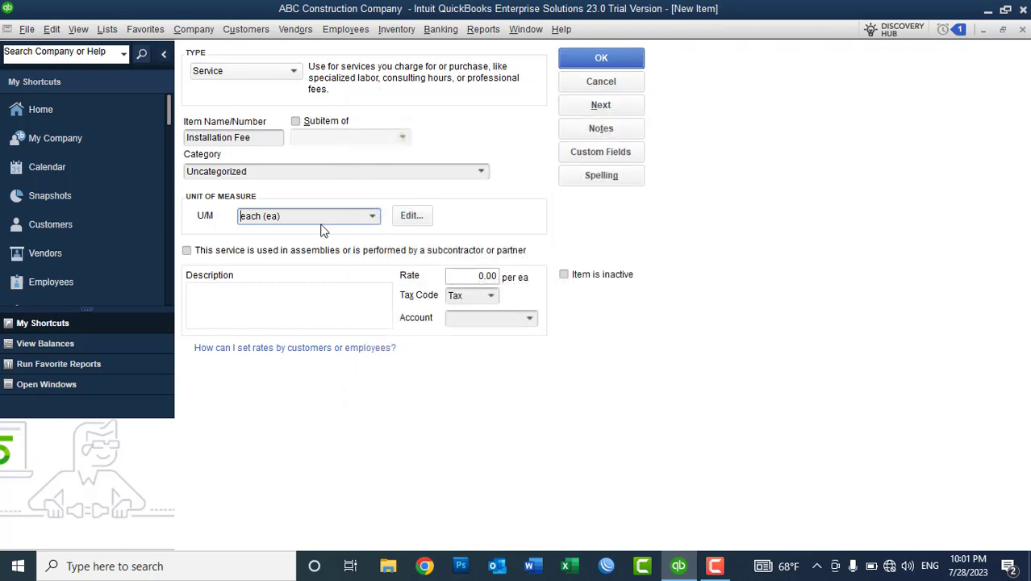
Describe the Installation Fee item as "This Installation Includes Windows 7,8,10 & 11 Installation".
click(256, 298)
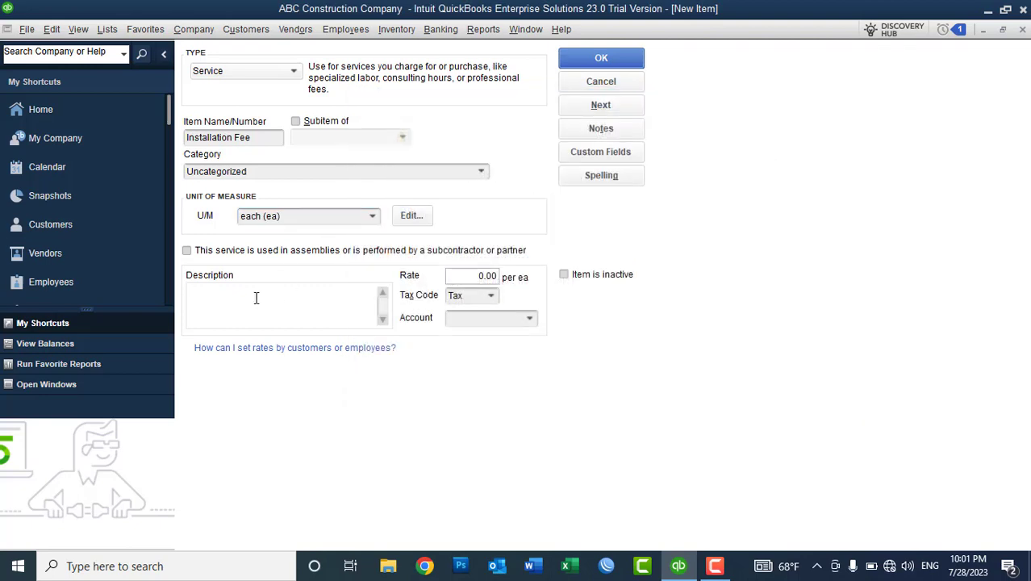
text(This Installation Includes Windows 7)
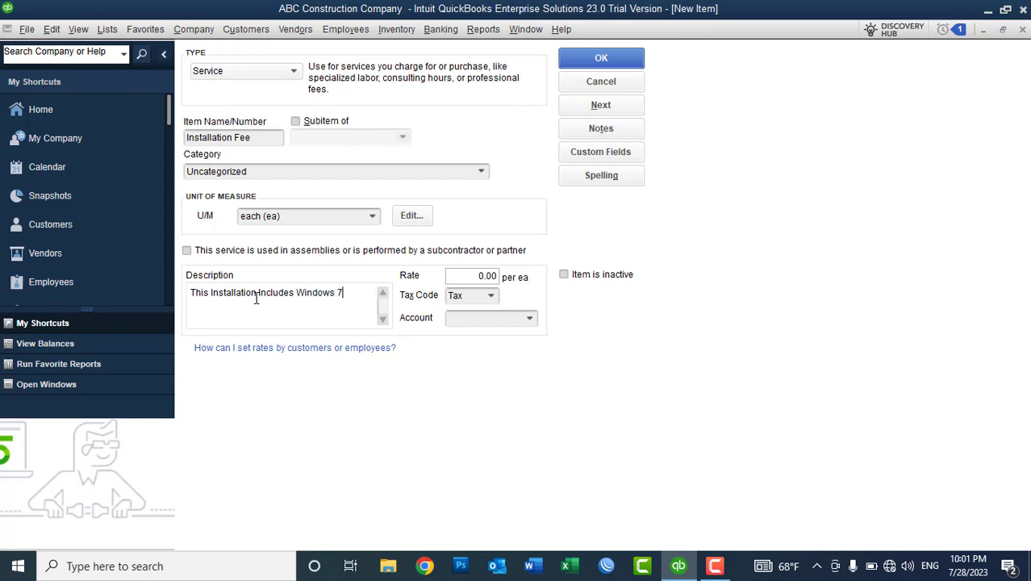
text(,8,10 & 11 Installation)
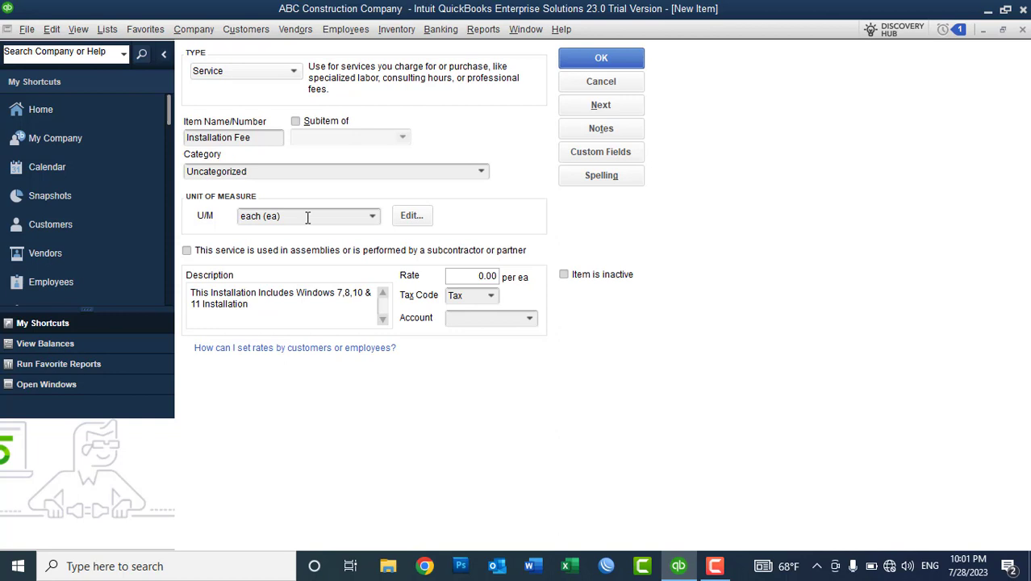
Set the Installation Fee item's rate to 200 and its tax code to Non.
click(484, 276)
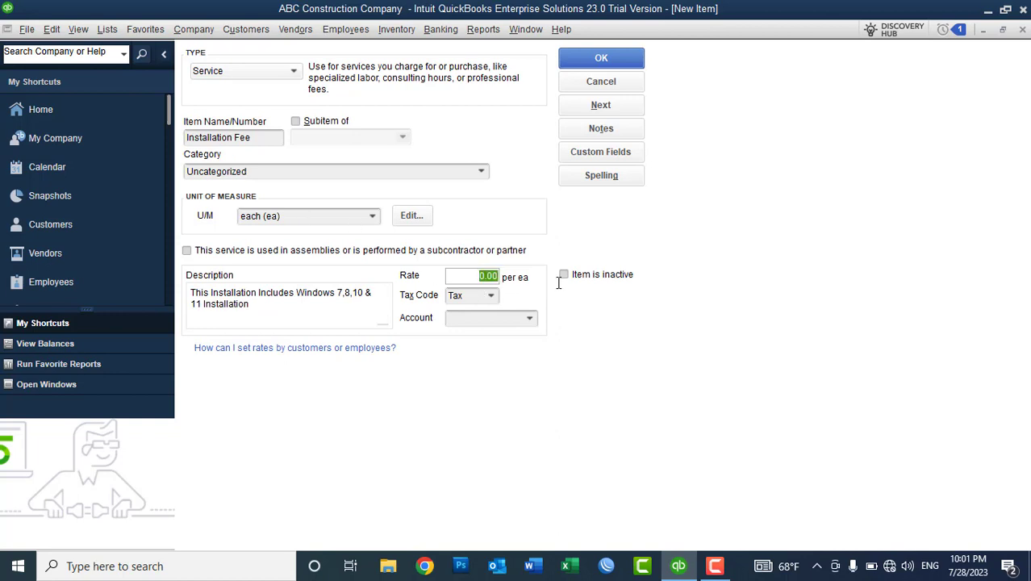
text(200)
key(Tab)
click(493, 296)
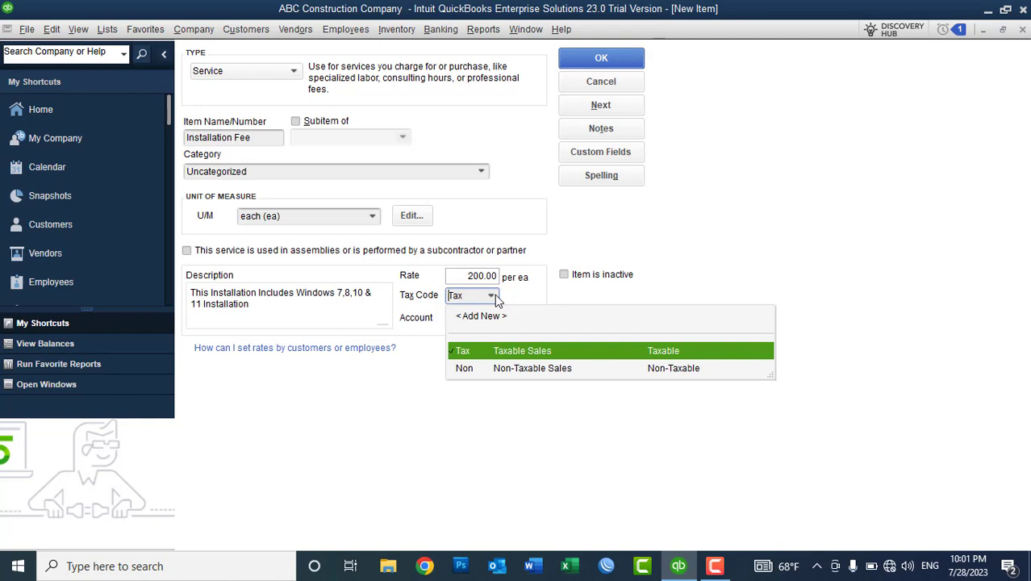
click(477, 370)
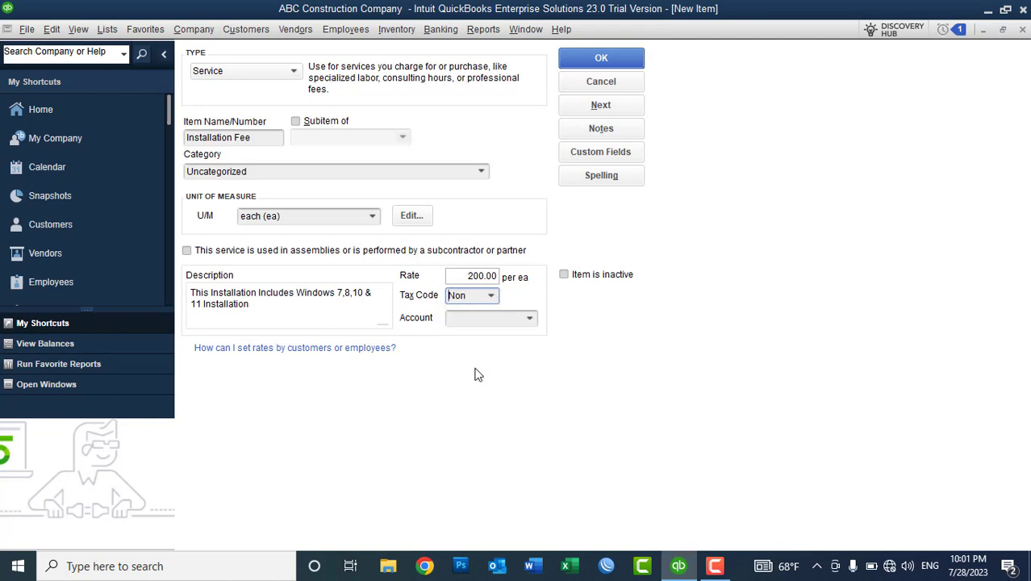
Create an Income account numbered 45400 and named Repair & Maint Income for the Installation Fee item, and save the item.
click(531, 321)
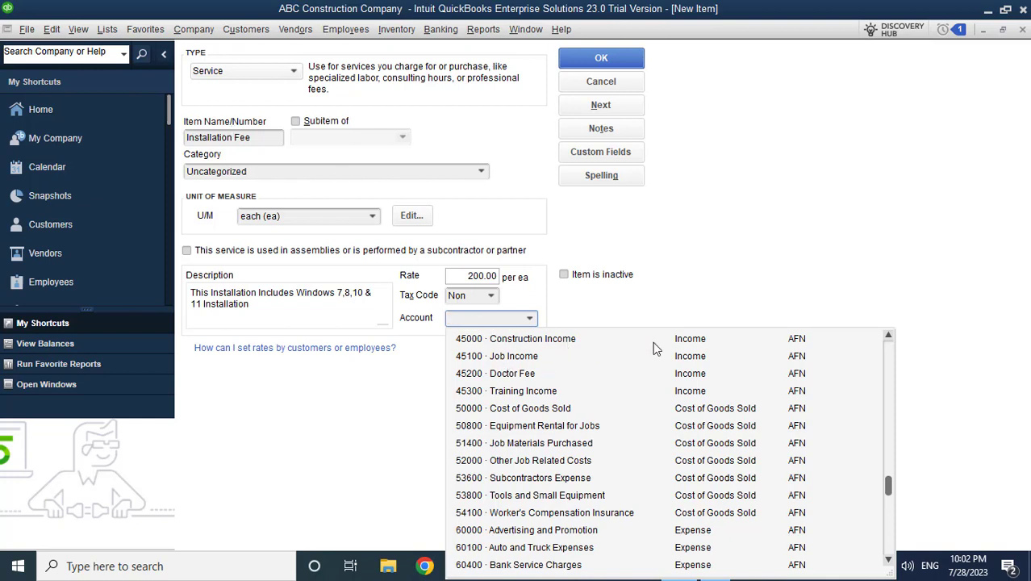
click(889, 336)
drag(890, 336, 889, 335)
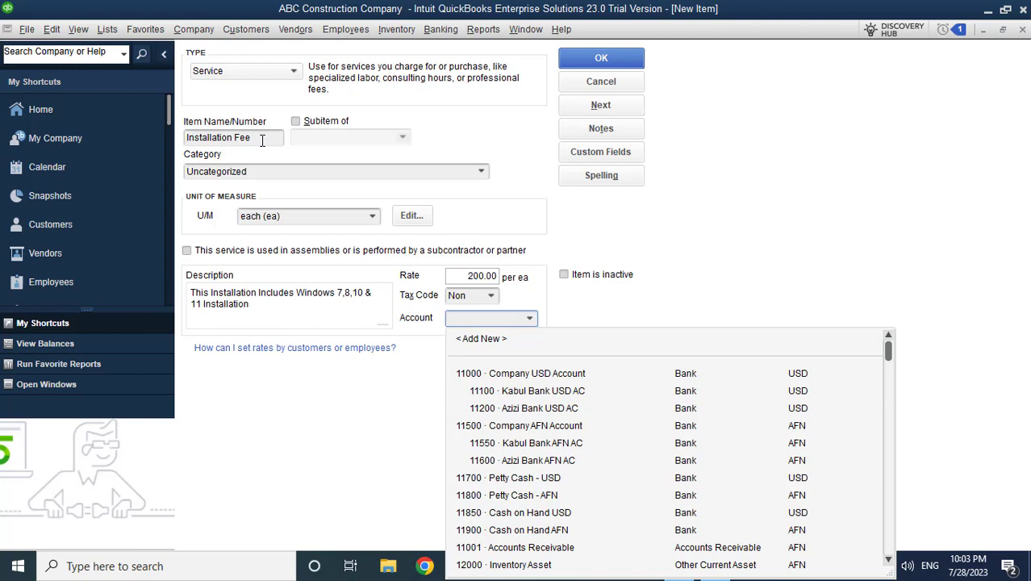
click(469, 339)
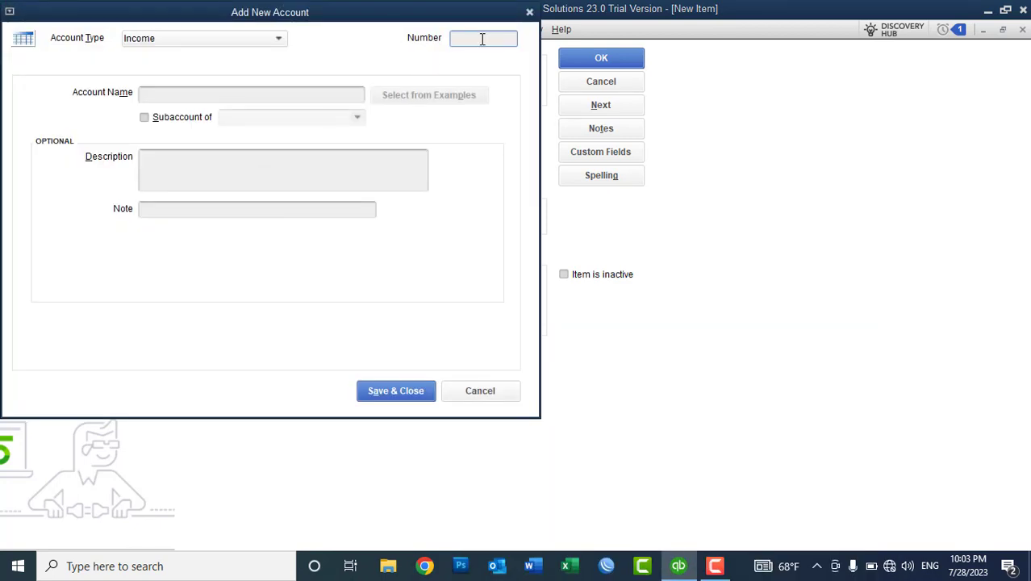
text(45400)
key(Tab)
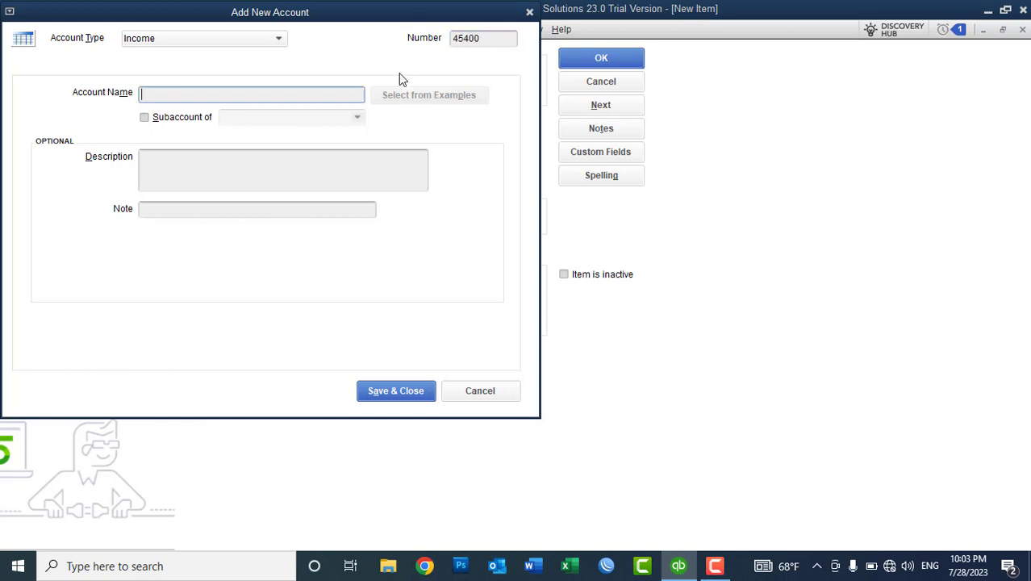
text(Repair & Maint Income)
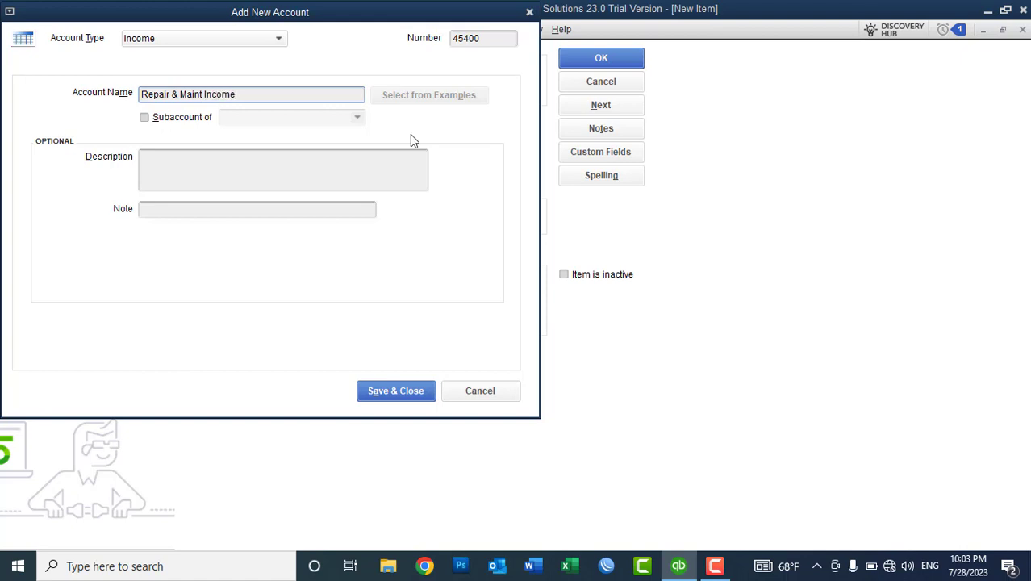
click(392, 390)
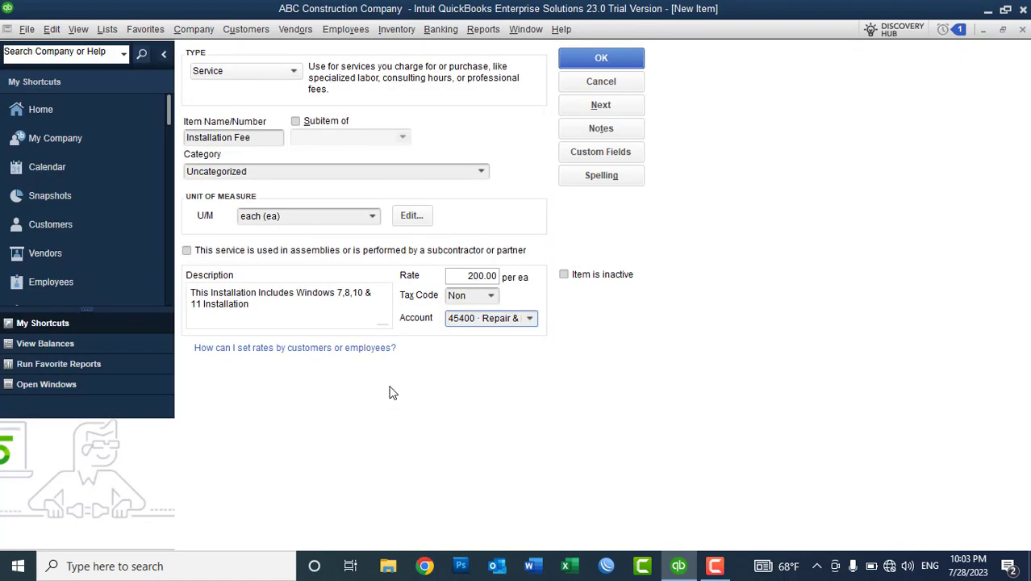
click(601, 59)
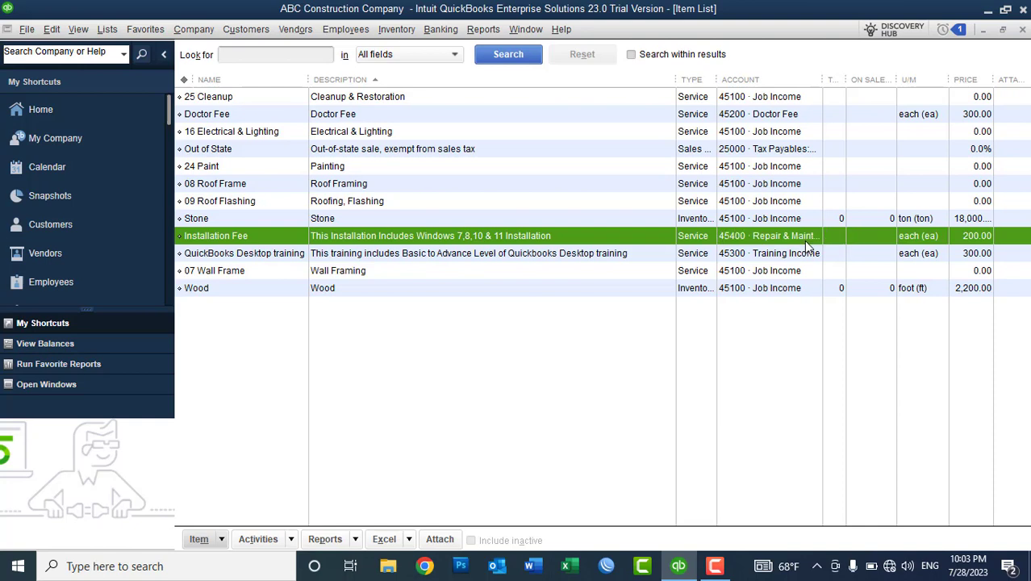
Start a new Service item named Repair & Maint with each (ea) as its unit of measure.
right_click(533, 327)
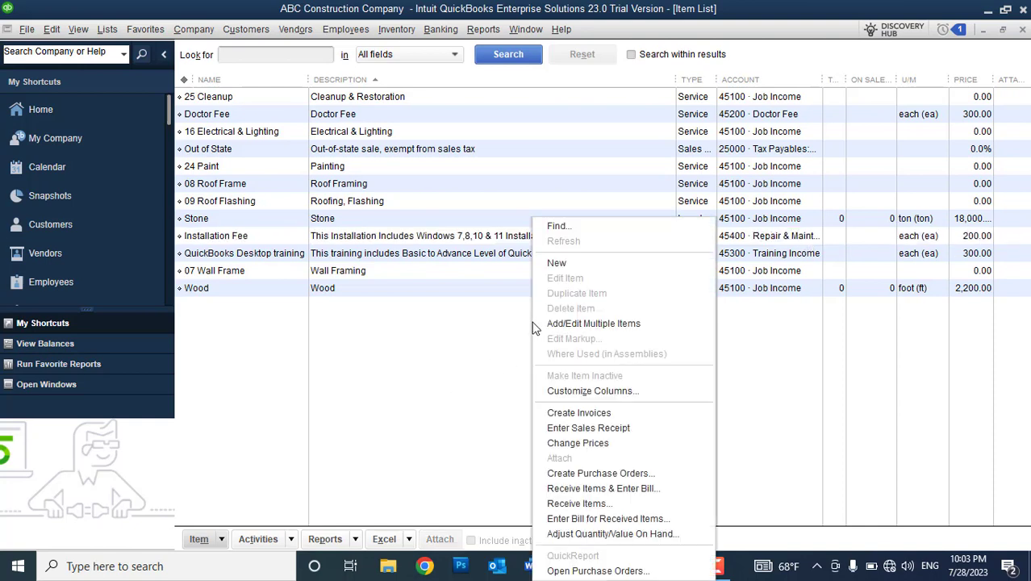
click(558, 268)
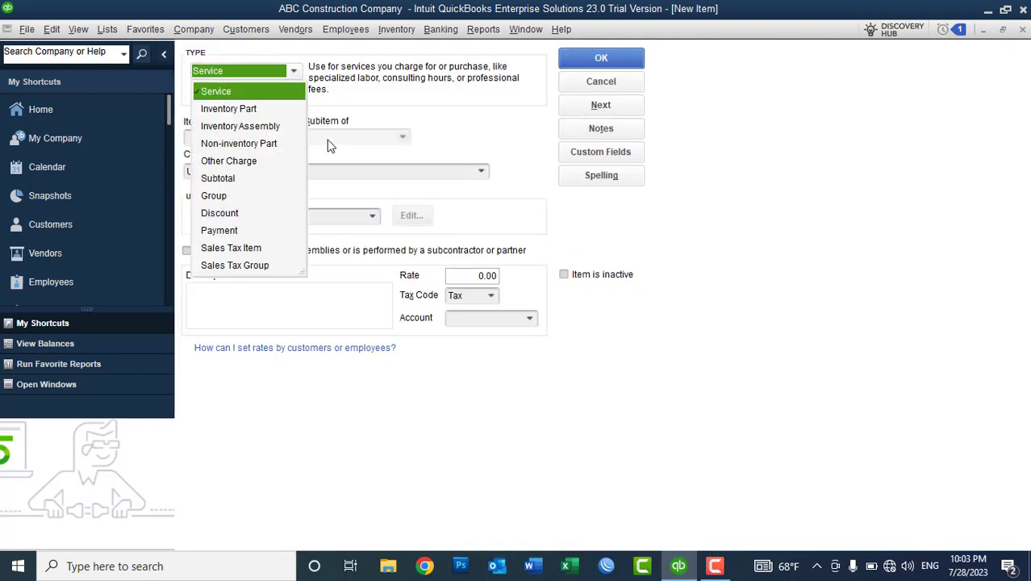
click(230, 94)
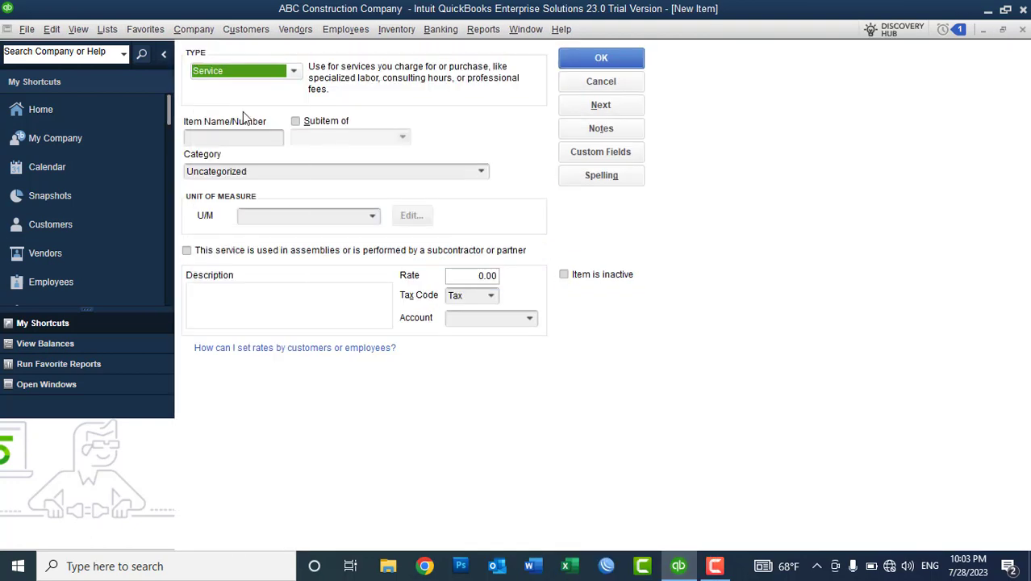
click(232, 135)
text(R)
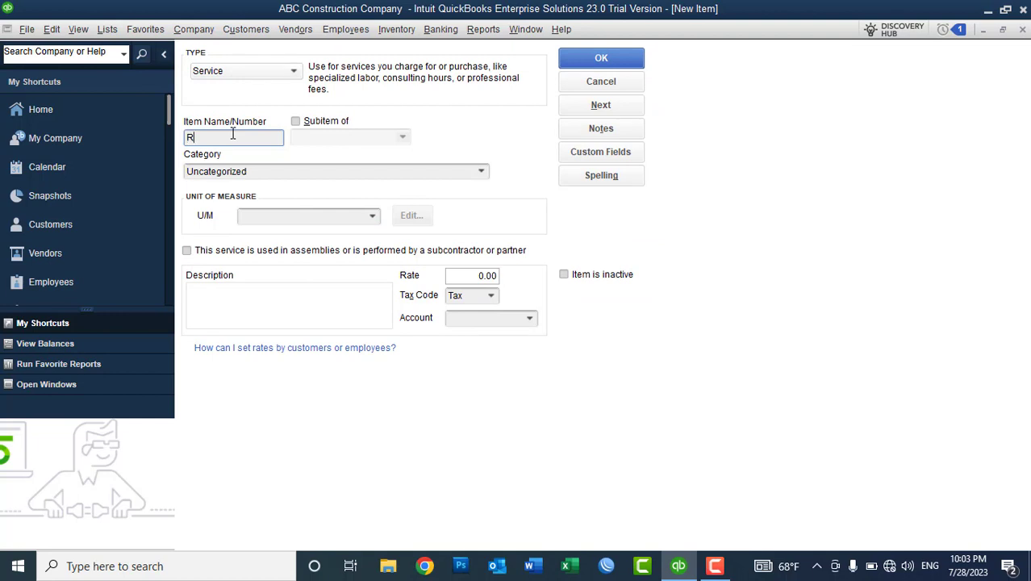
text(epair & Maint)
click(373, 218)
click(294, 274)
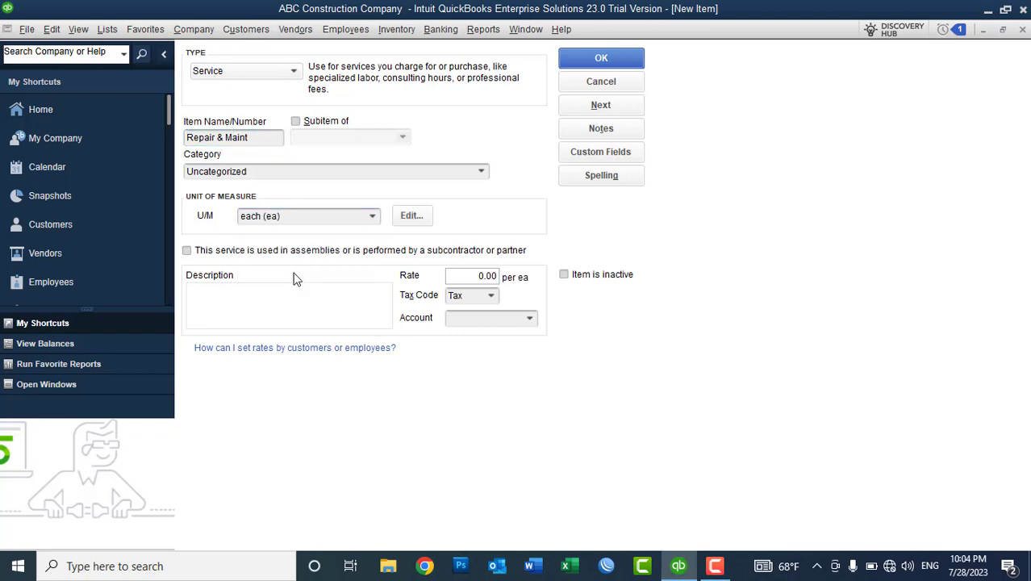
Copy the item name Repair & Maint into the item's description.
click(277, 296)
drag(258, 138, 185, 138)
key(ctrl+c)
click(237, 313)
key(ctrl+v)
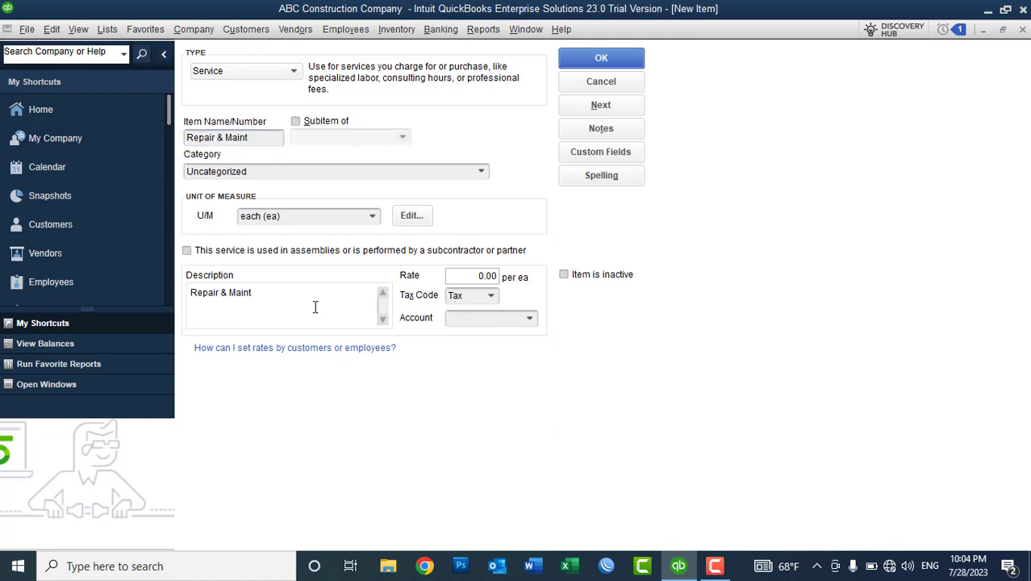
Set the Repair & Maint item's tax code to Non and its account to 45400 · Repair & Maint Income.
double_click(470, 278)
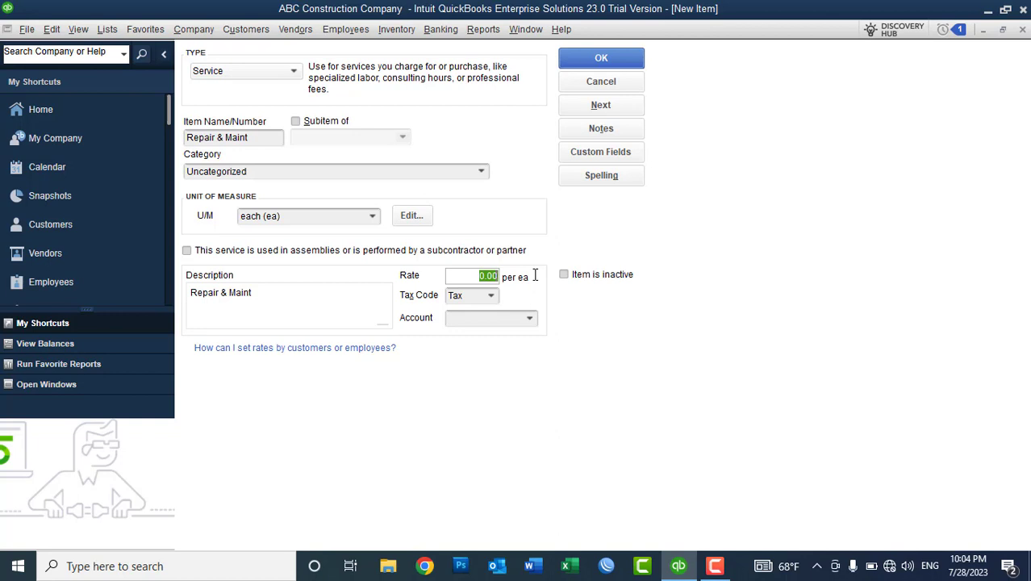
click(491, 297)
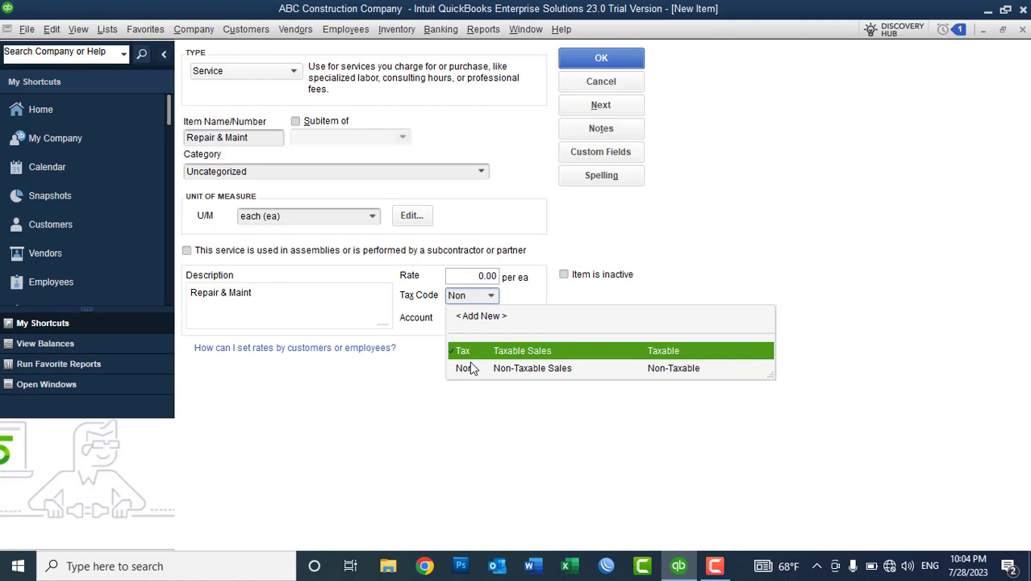
click(467, 367)
click(530, 320)
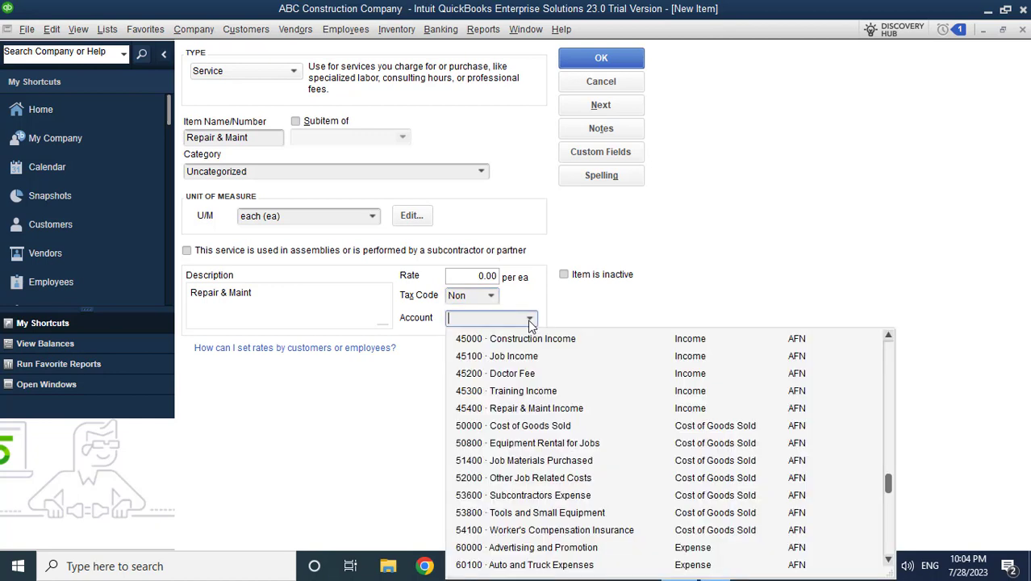
click(523, 409)
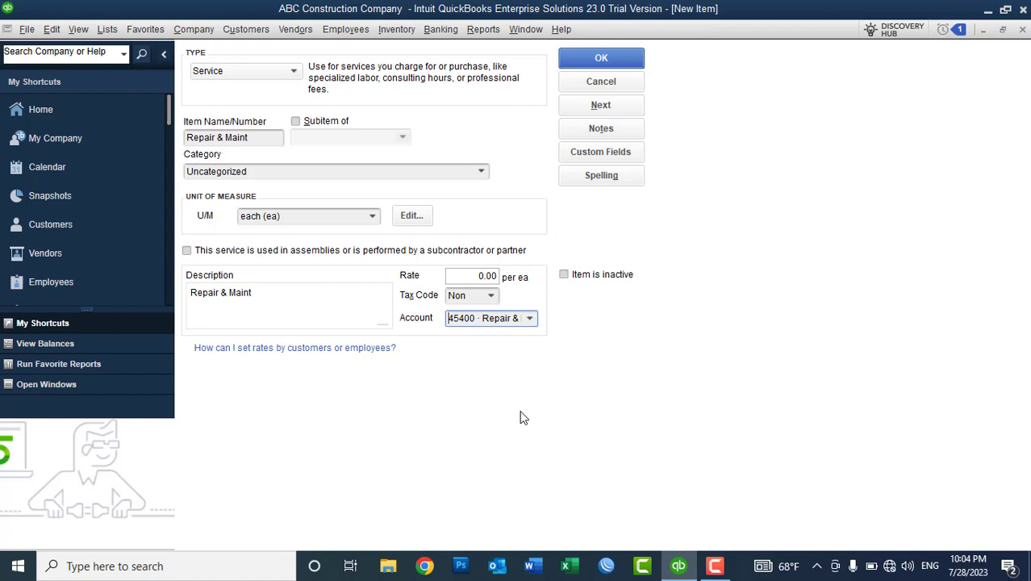
Save the Repair & Maint item, ignoring all spelling suggestions for Maint, and widen the item list's Name column.
click(602, 62)
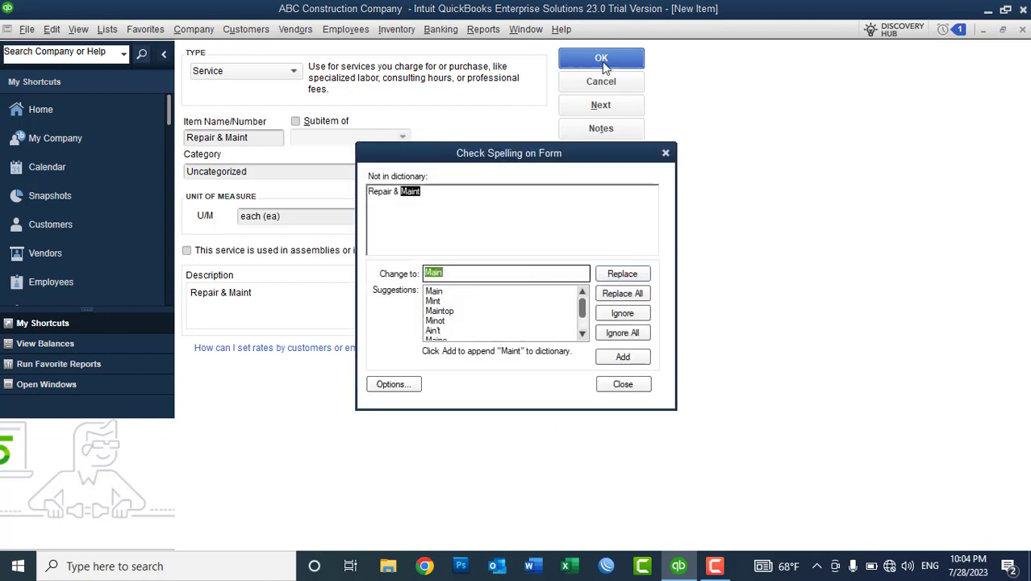
click(623, 333)
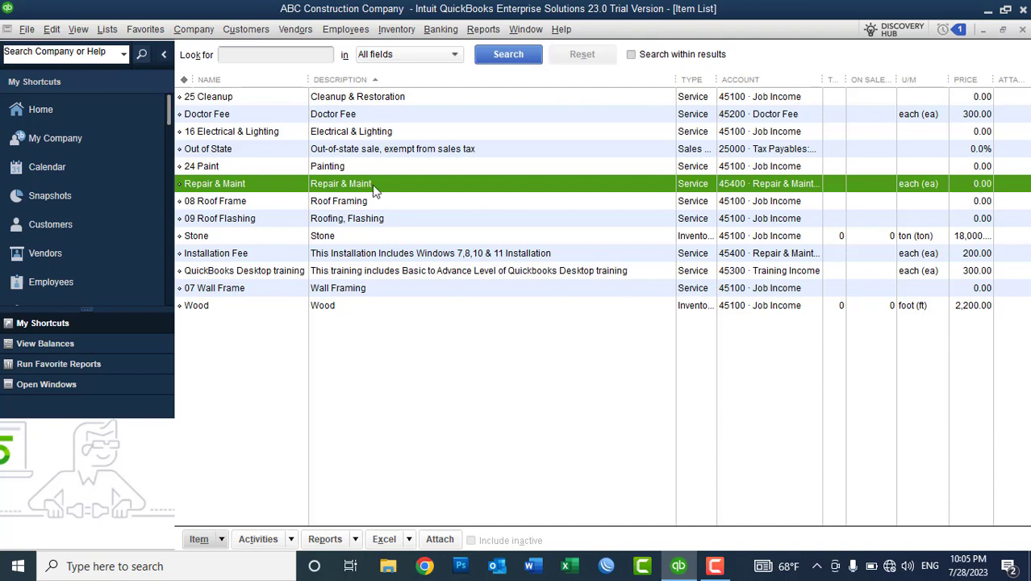
drag(308, 79, 336, 79)
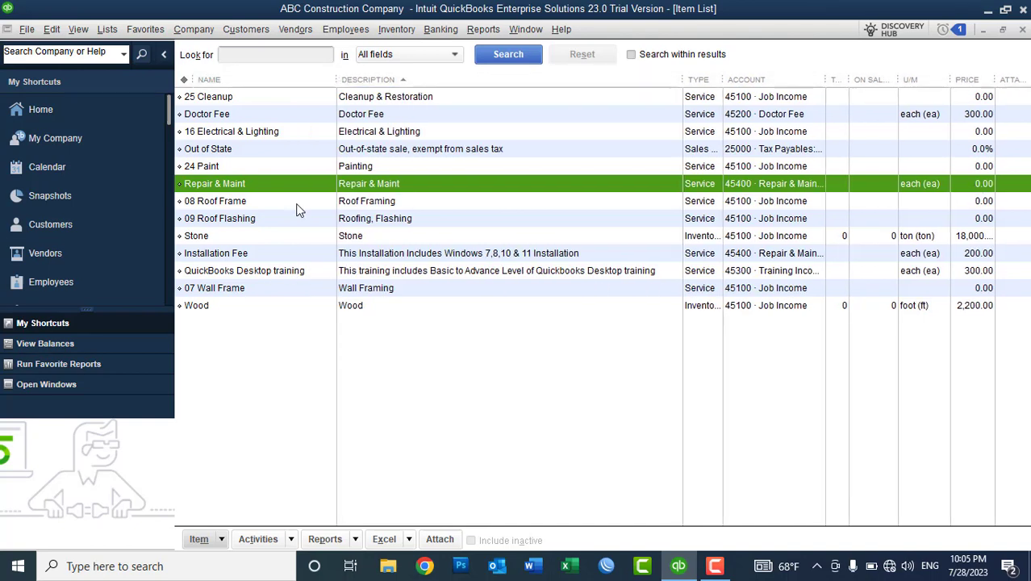
click(281, 272)
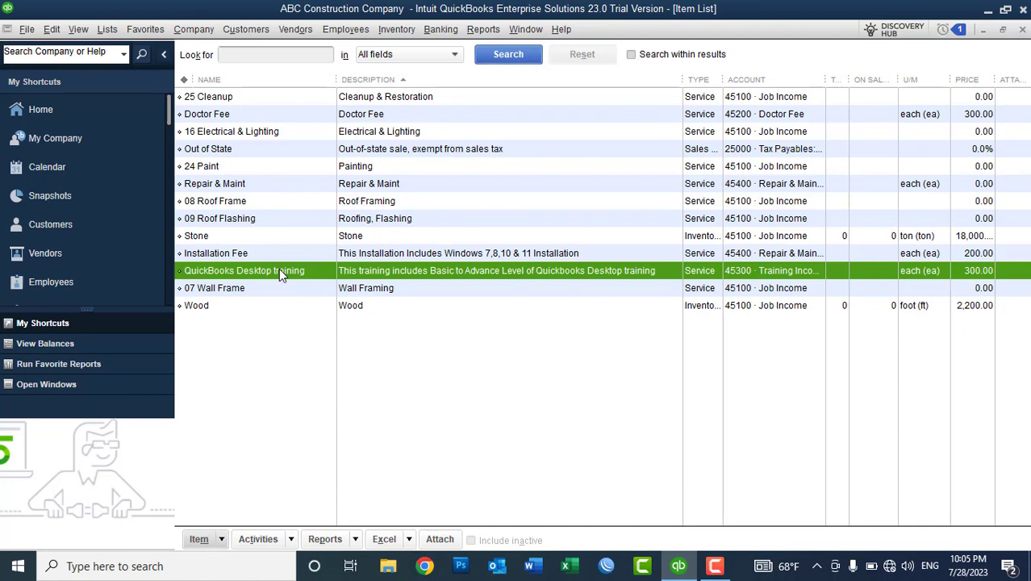
Start a new Service item named QuickBooks Online training with each (ea) as its unit of measure.
right_click(372, 359)
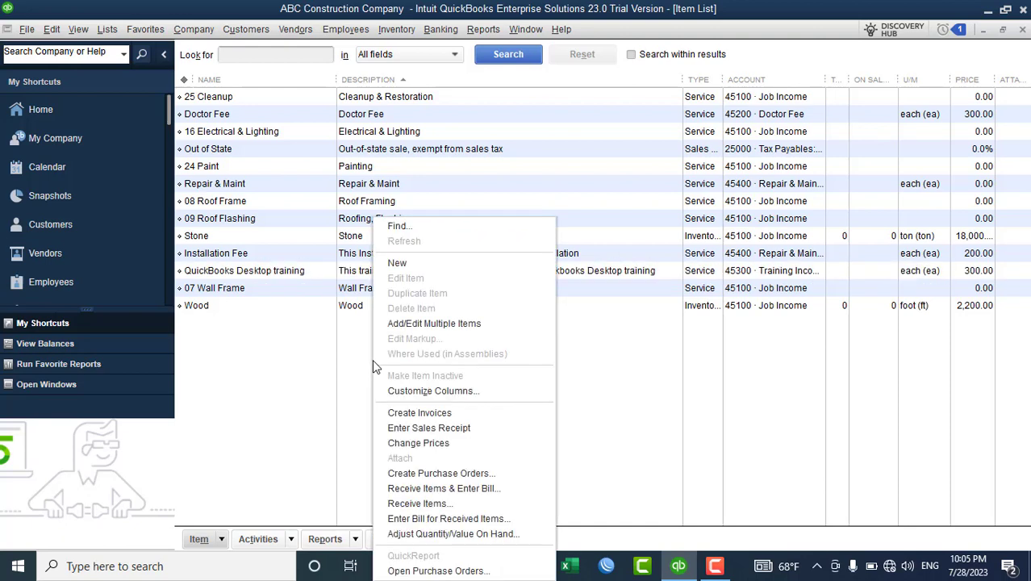
click(421, 267)
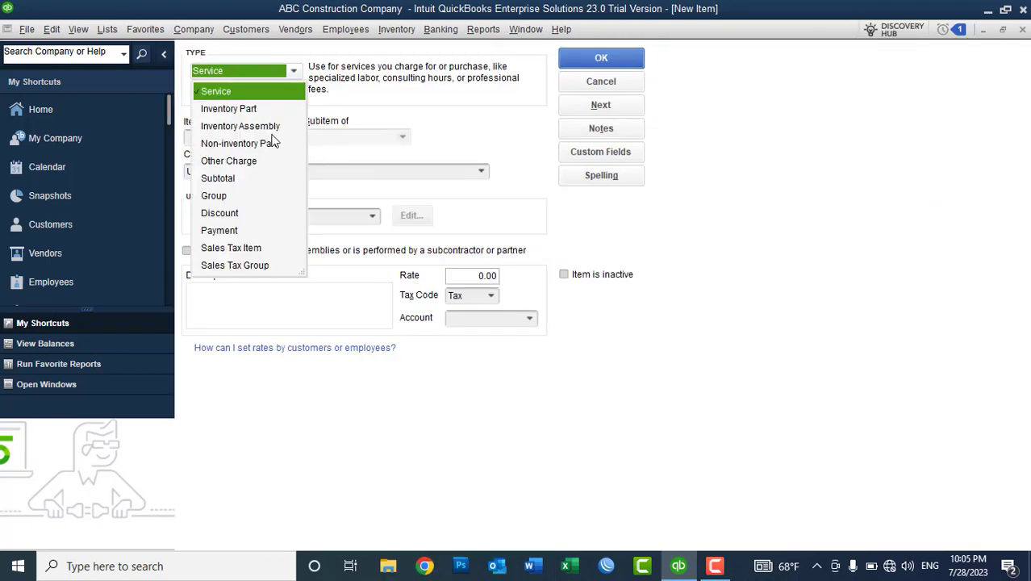
click(226, 92)
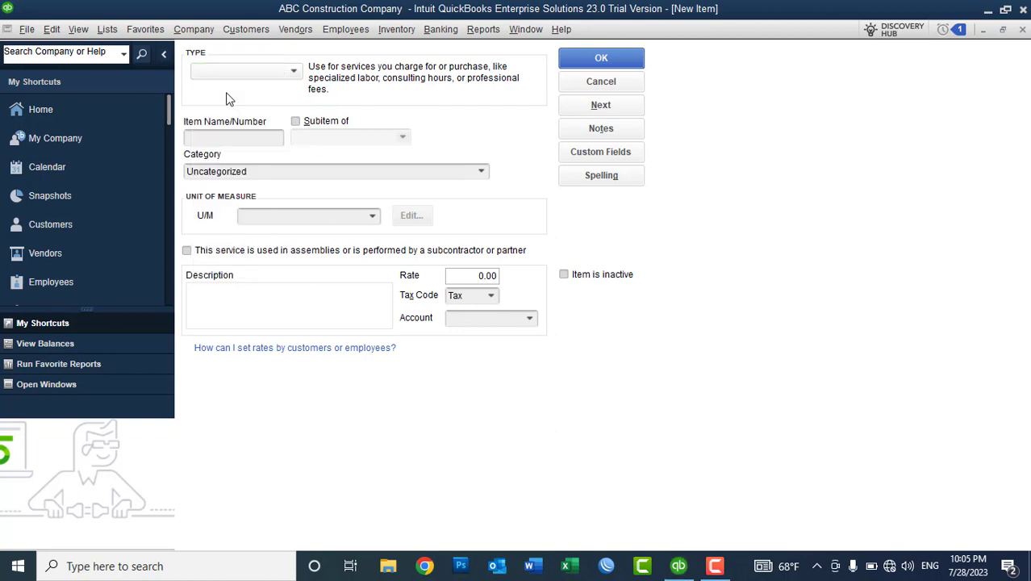
click(230, 139)
text(Qui)
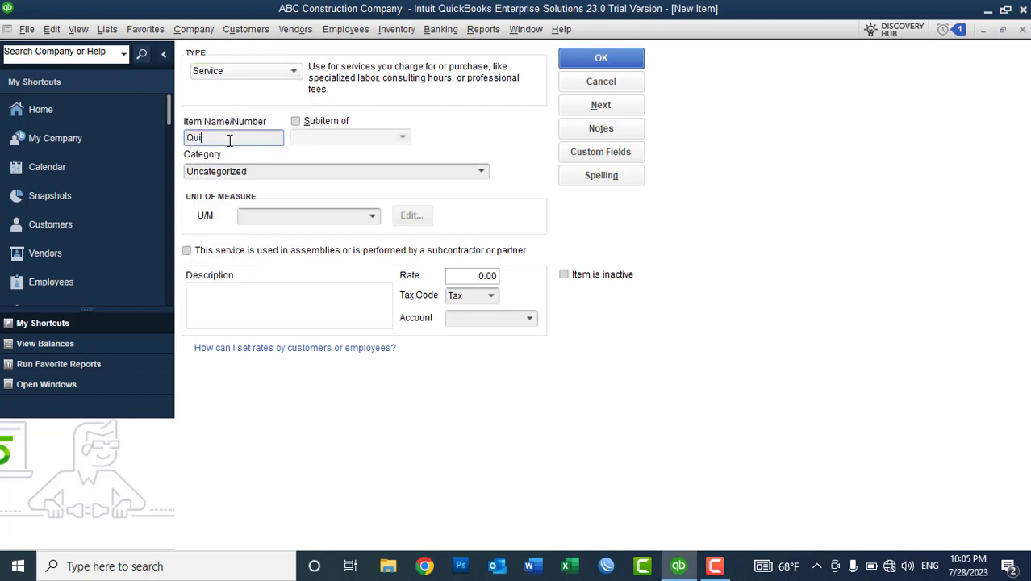
text(ckBooks Online training)
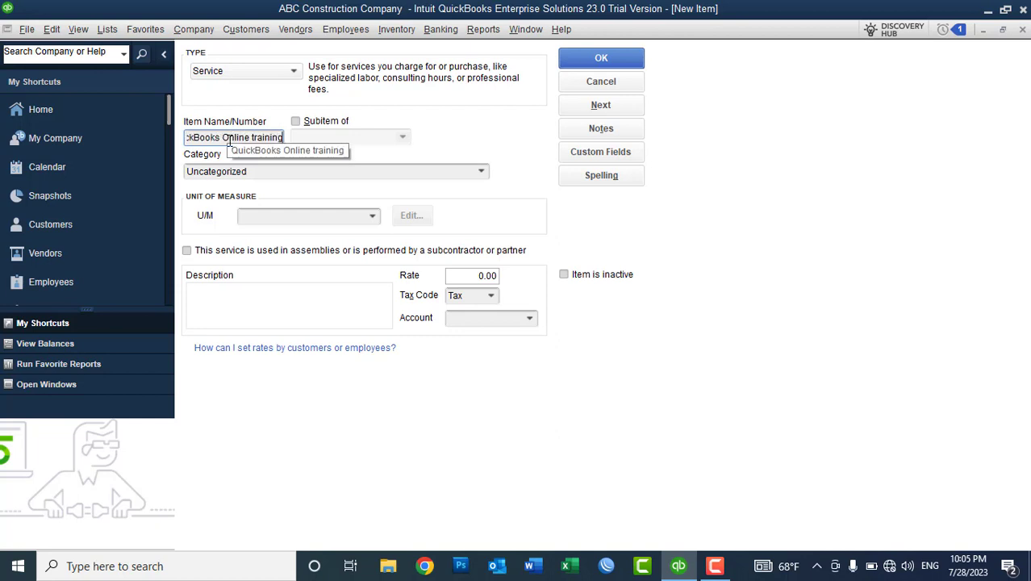
click(373, 216)
click(291, 265)
Set the QuickBooks Online training item's rate to 5,000.00, tax code to Non and account to 45300 · Training Income.
click(452, 276)
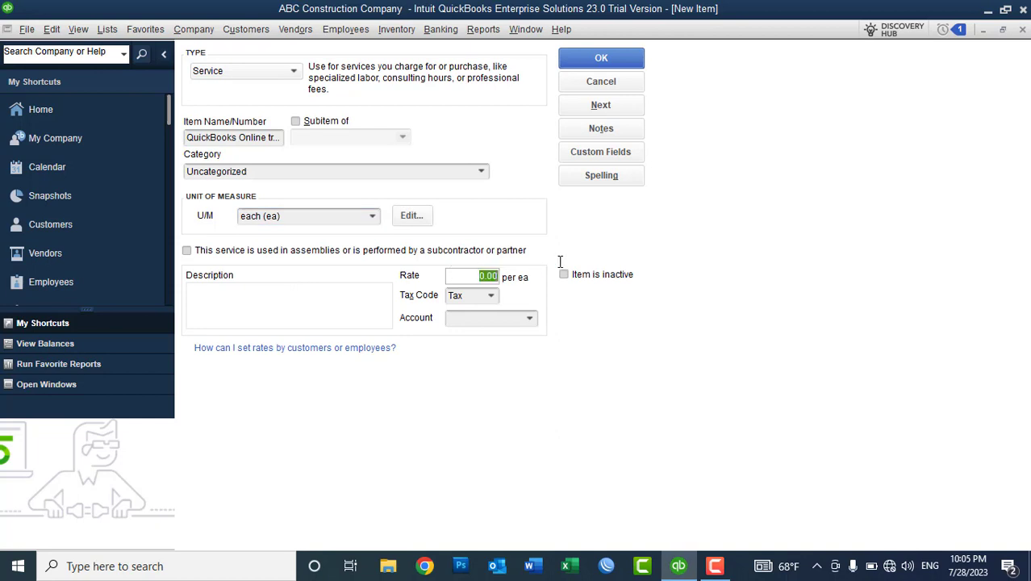
text(5000)
key(Tab)
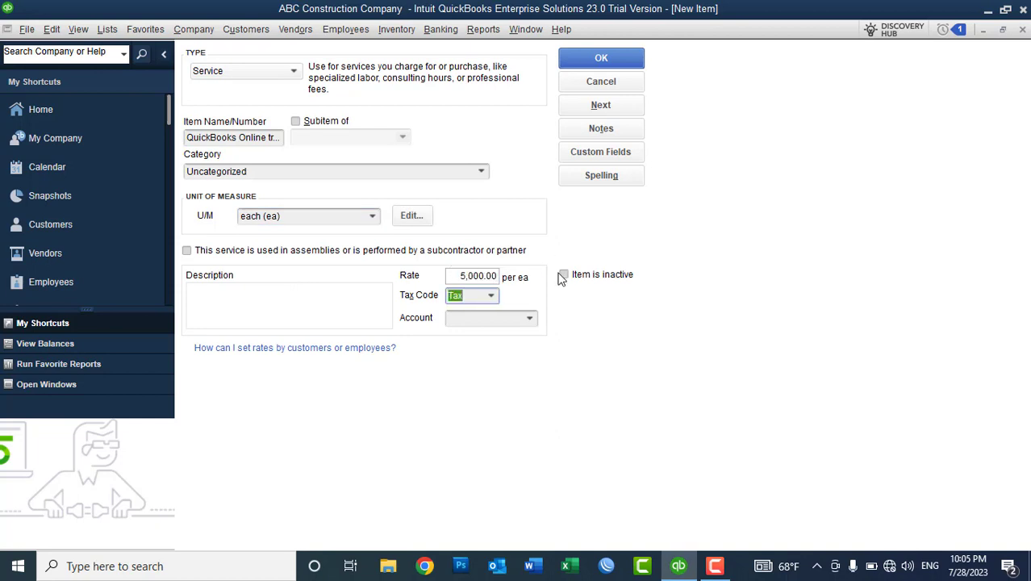
click(490, 295)
click(485, 369)
click(529, 318)
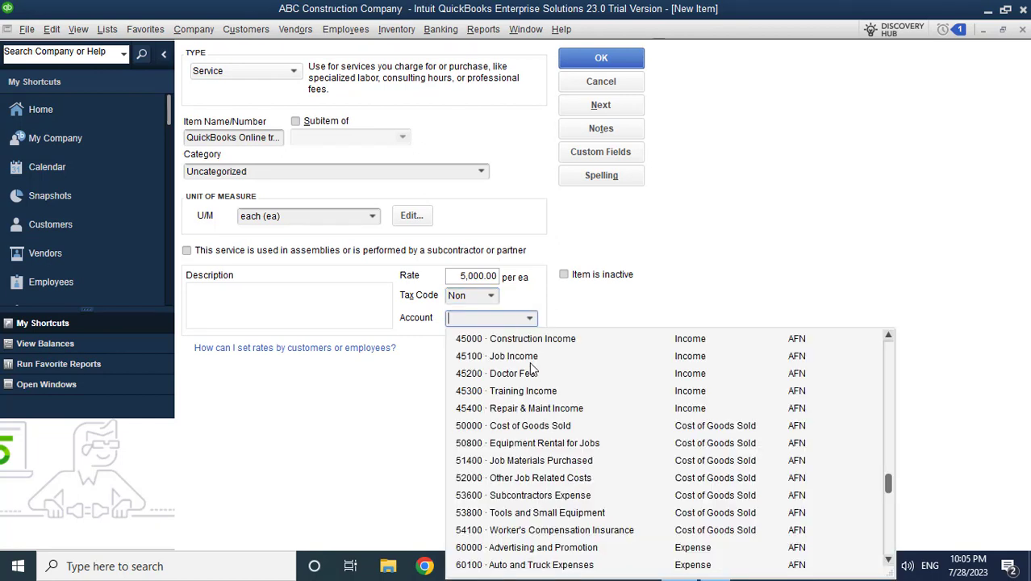
click(523, 392)
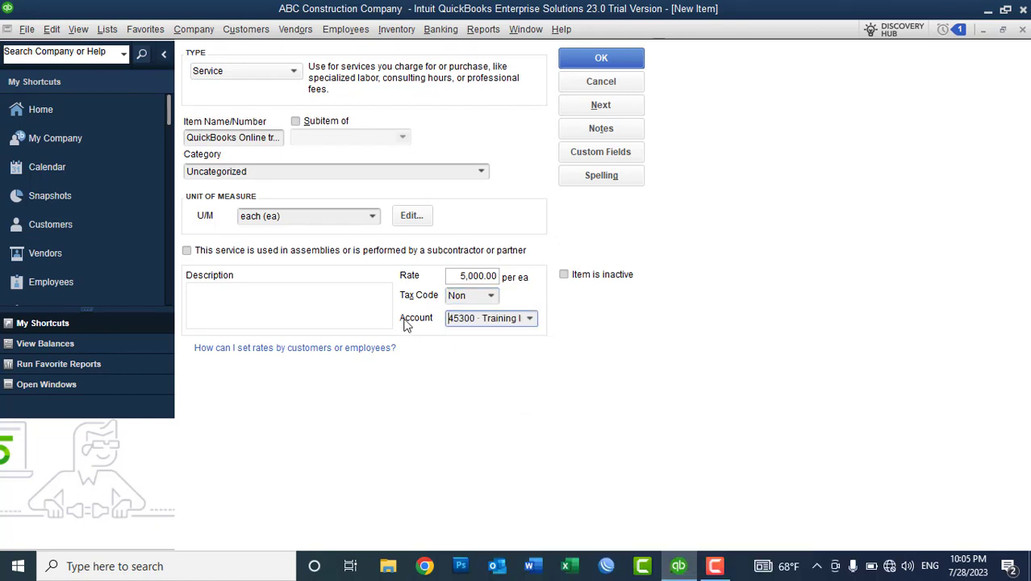
Copy the item name QuickBooks Online training into the item's description and save the item.
click(321, 295)
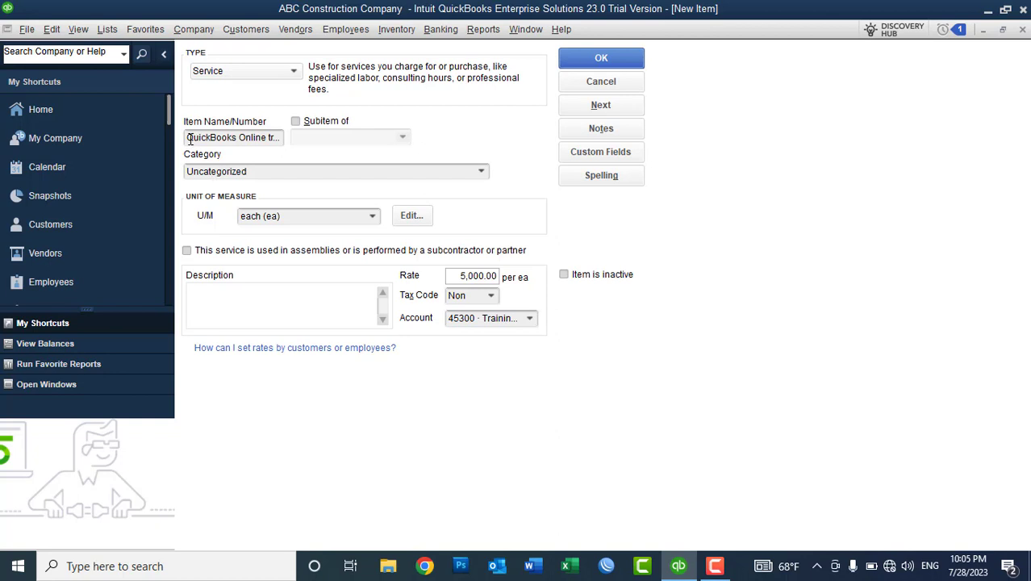
drag(193, 138, 381, 148)
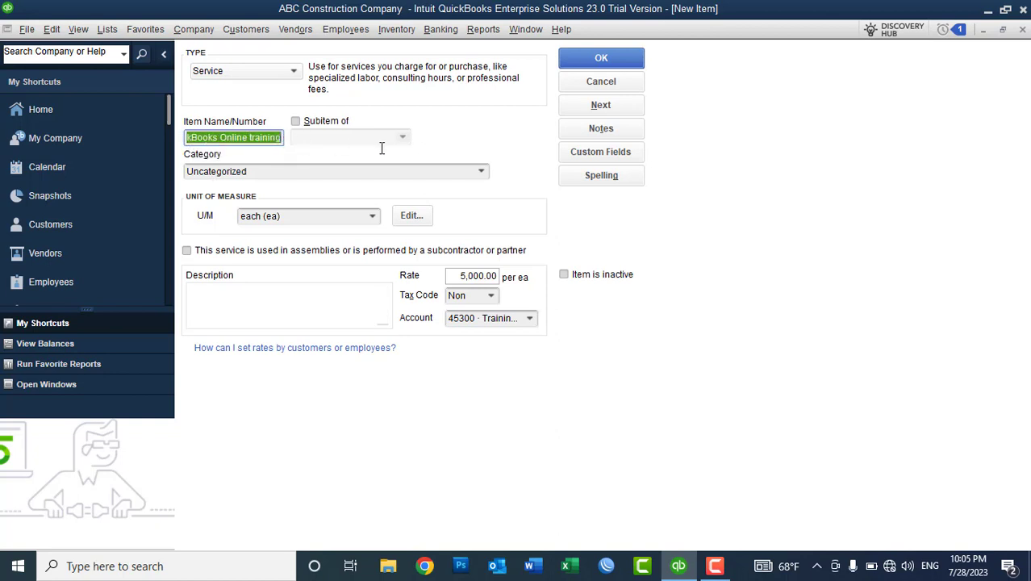
click(223, 315)
key(ctrl+v)
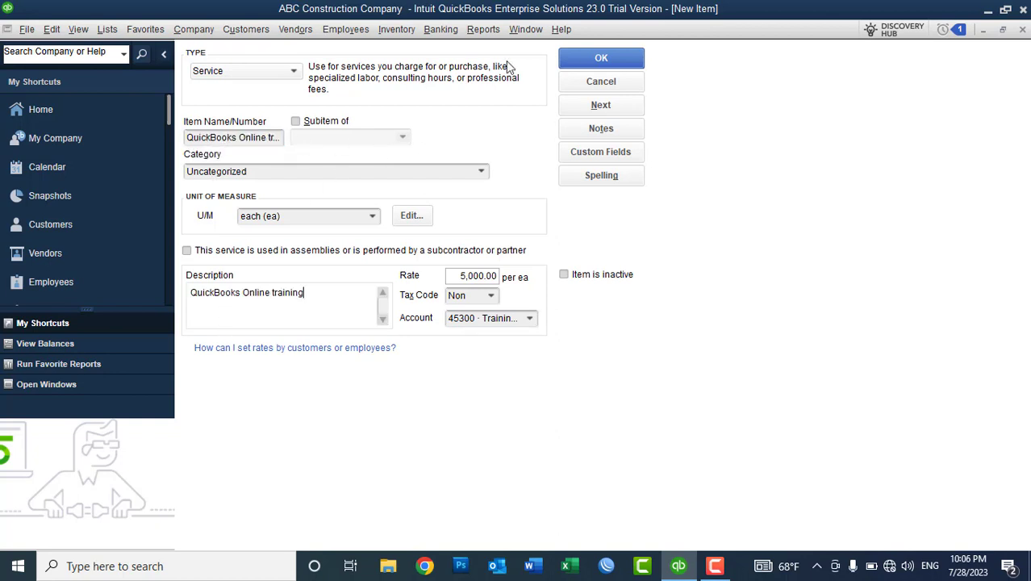
click(577, 60)
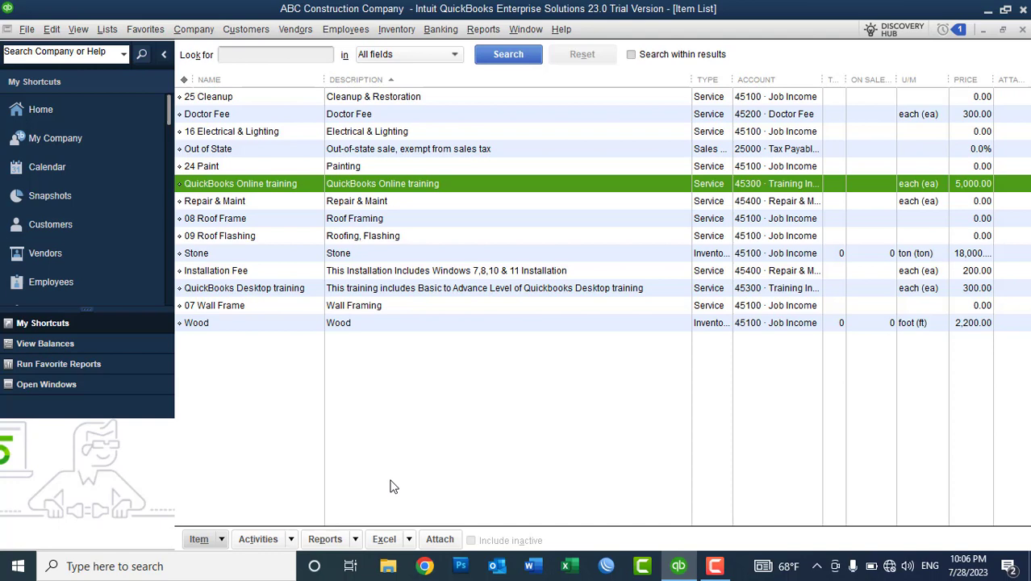
Start a new Inventory Part item named DELL Keyboard with each (ea) as its unit of measure.
right_click(484, 363)
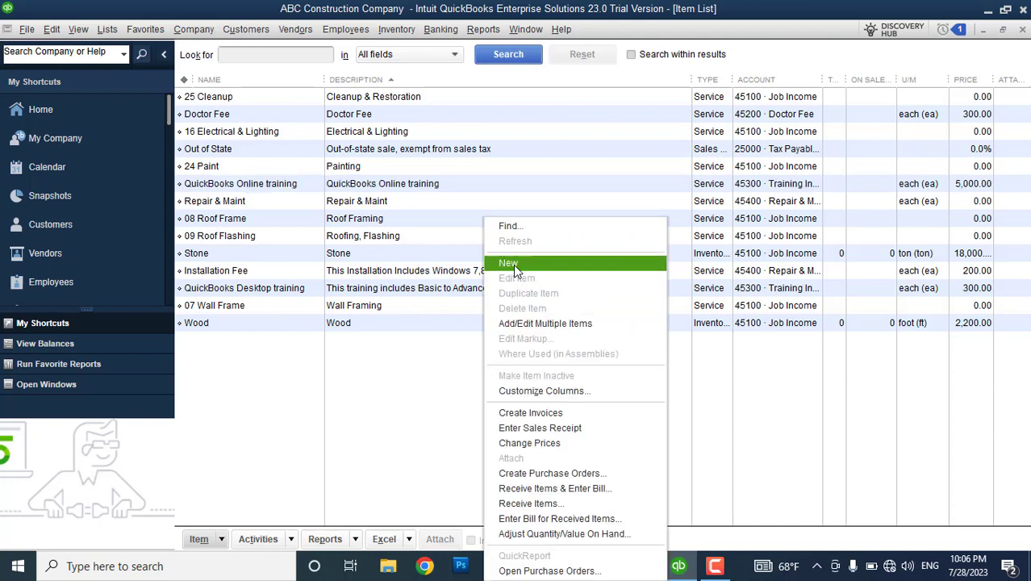
click(513, 264)
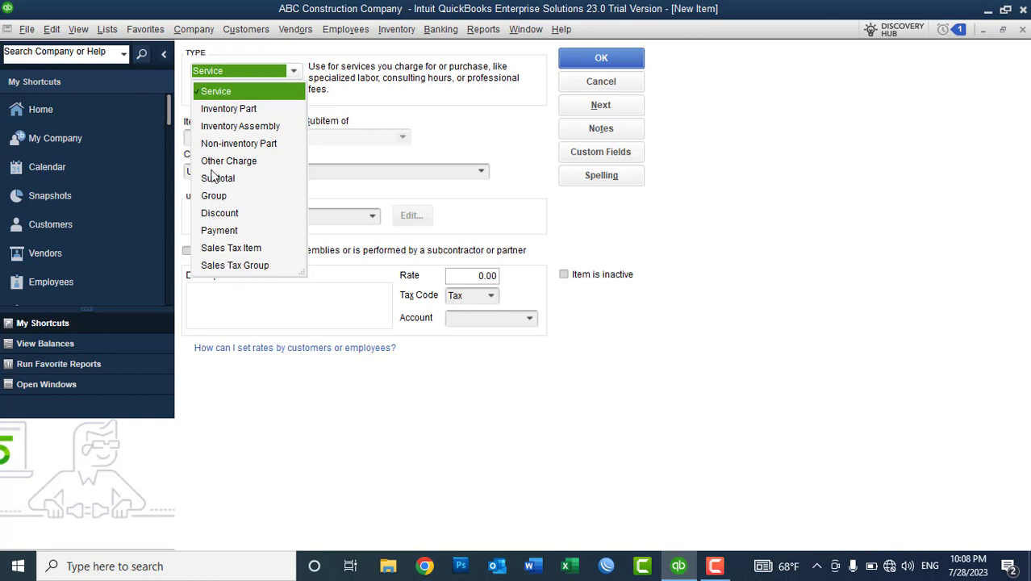
click(223, 112)
click(220, 135)
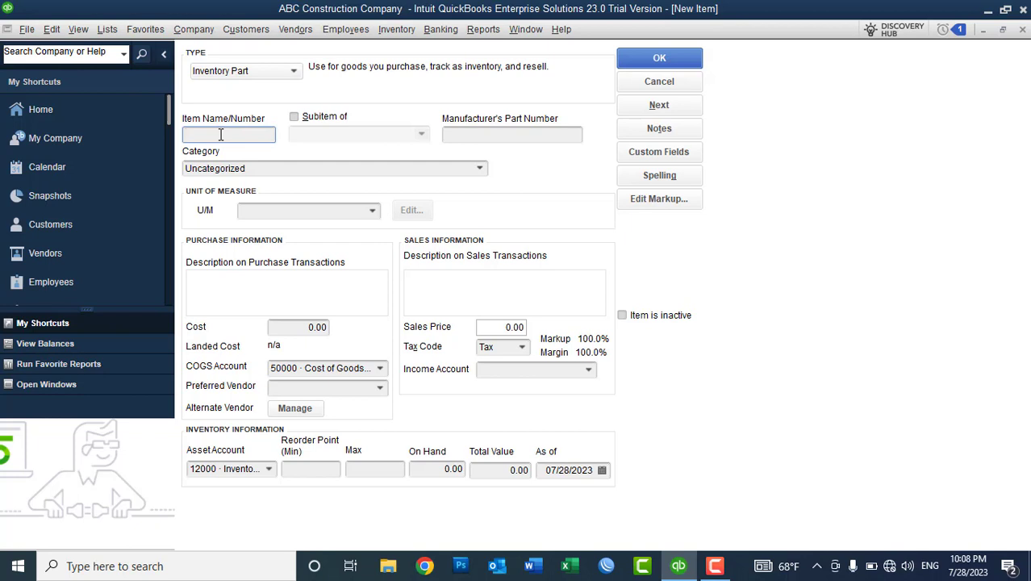
text(Keyboard)
key(Home)
text(DEll)
key(BackSpace)
key(BackSpace)
text(LL)
click(372, 211)
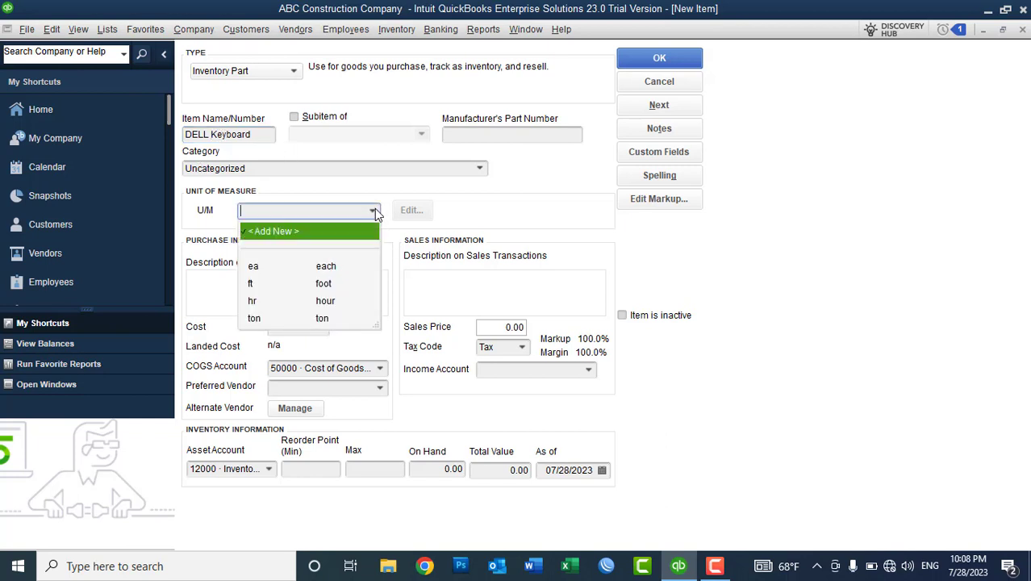
click(324, 268)
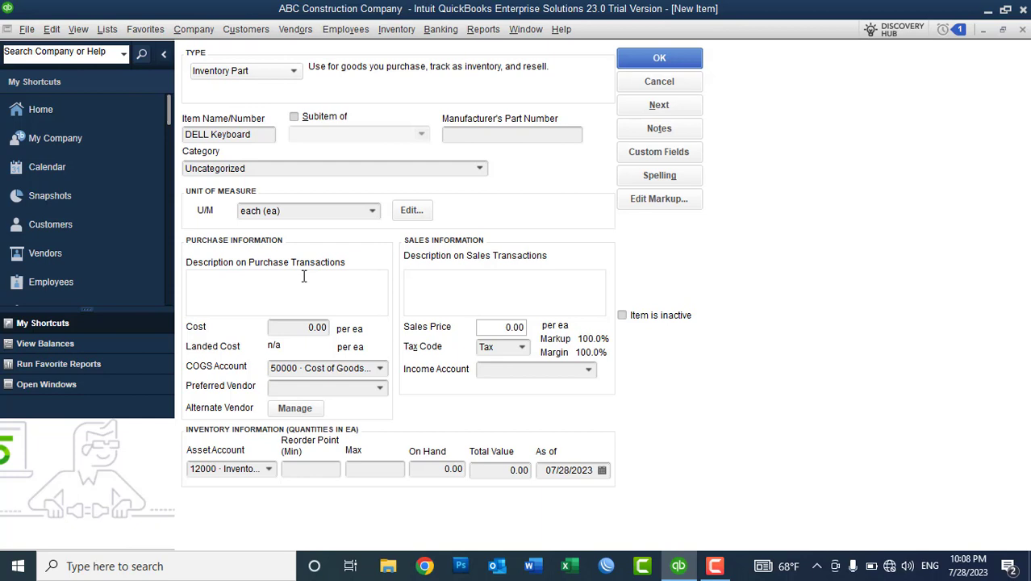
Copy the item name DELL Keyboard into the item's purchase description and fill the sales description with the same text.
drag(254, 134, 135, 141)
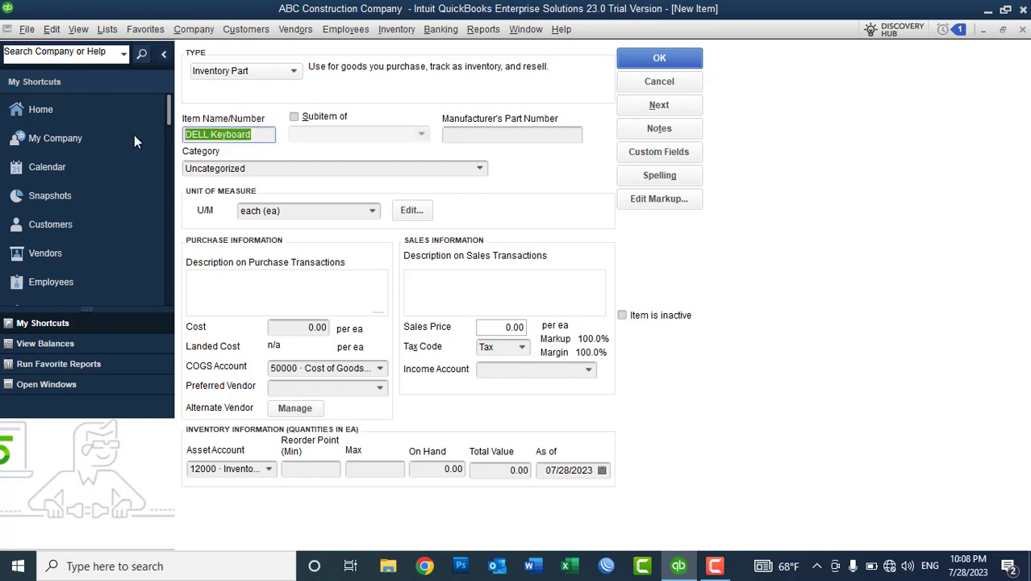
key(ctrl+c)
click(245, 295)
key(ctrl+v)
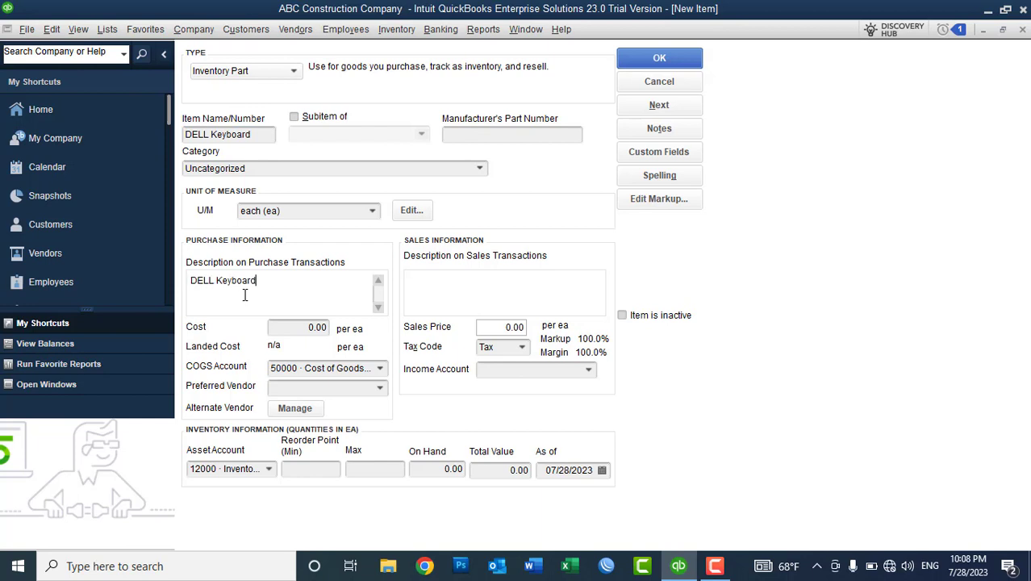
click(443, 292)
click(323, 291)
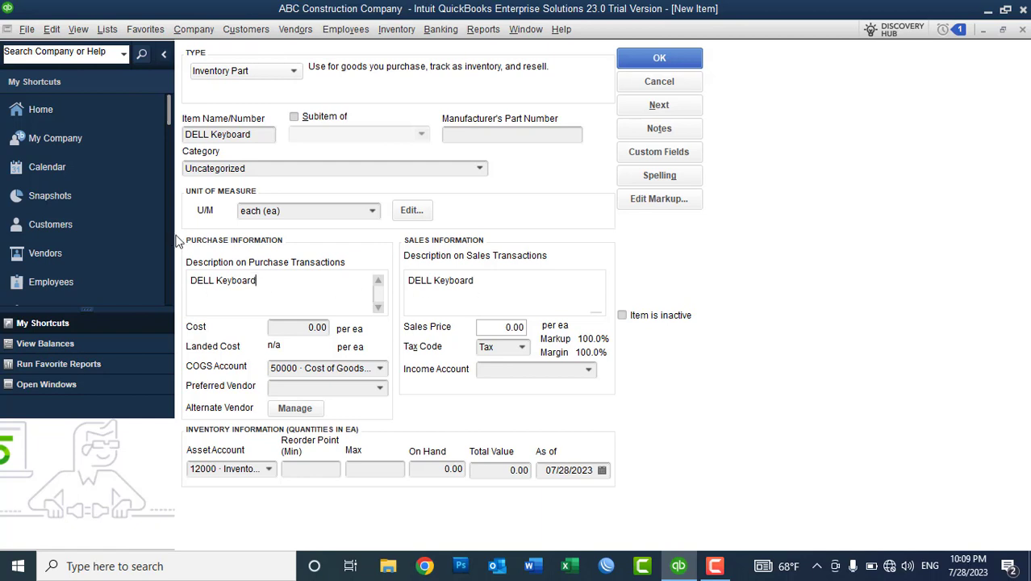
Compare the DELL Keyboard item's name with its descriptions on purchase and sales transactions.
drag(258, 134, 184, 135)
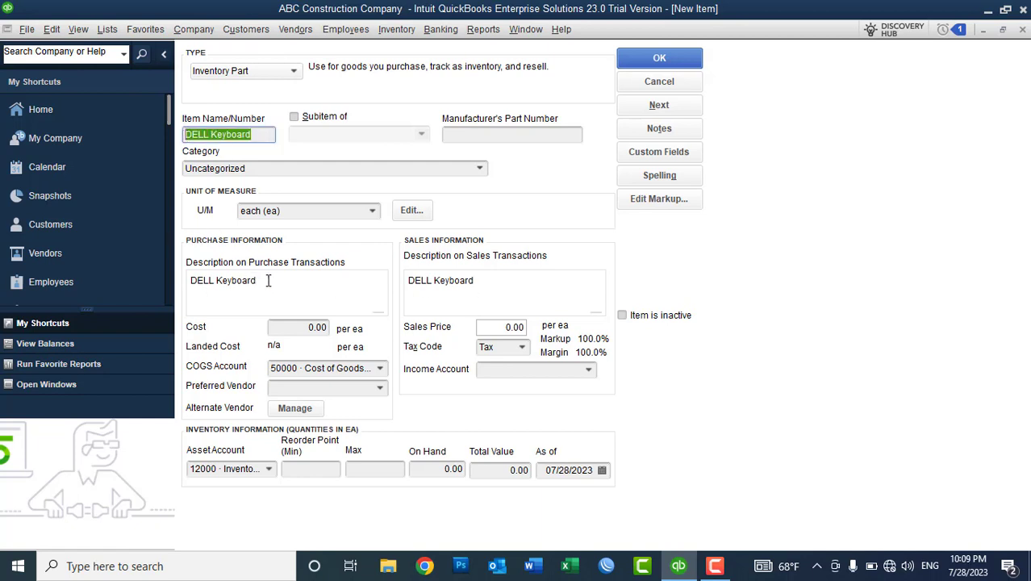
drag(269, 281, 174, 282)
drag(506, 281, 404, 281)
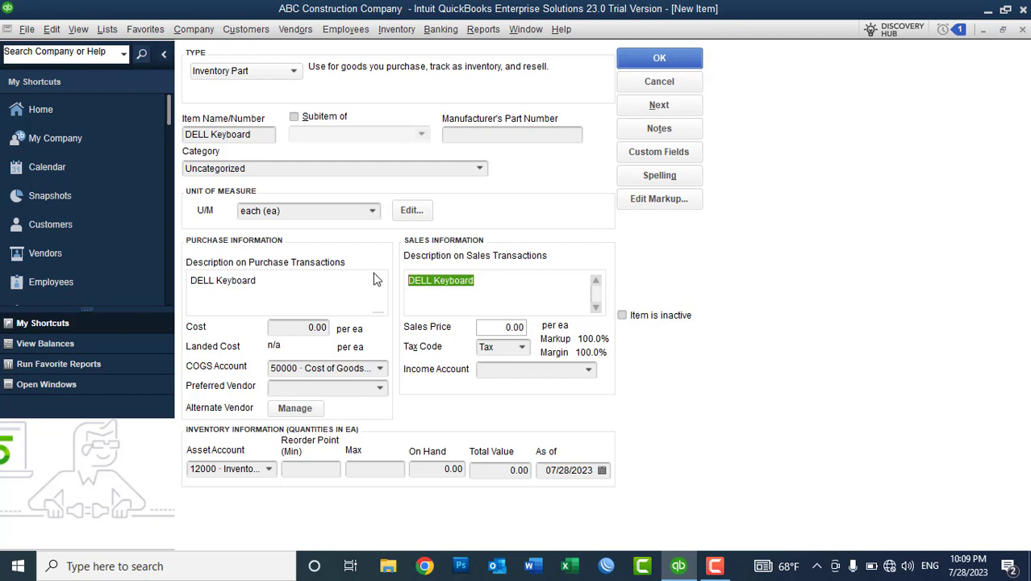
click(327, 280)
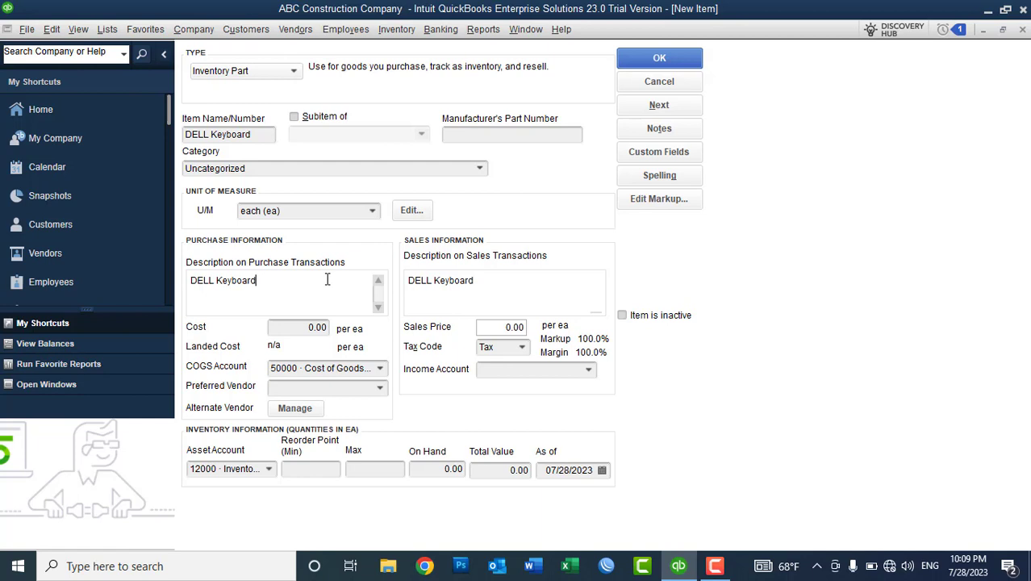
drag(295, 283, 183, 225)
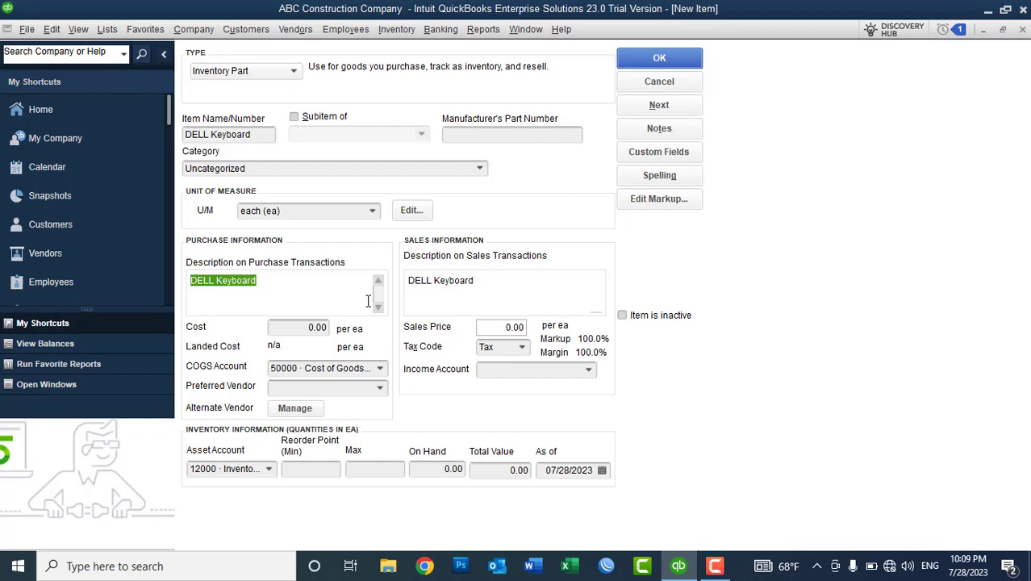
click(497, 289)
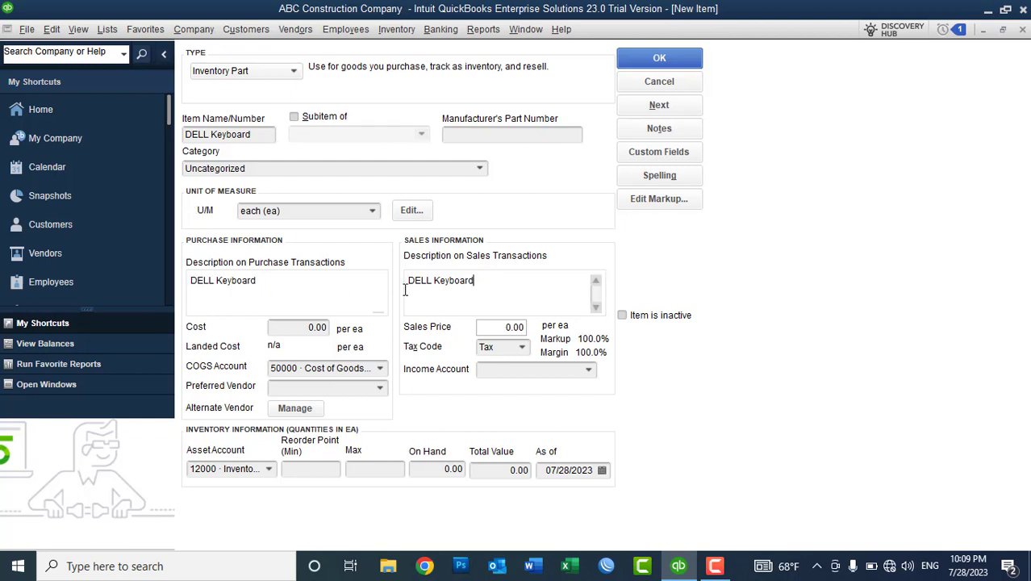
drag(288, 290, 190, 284)
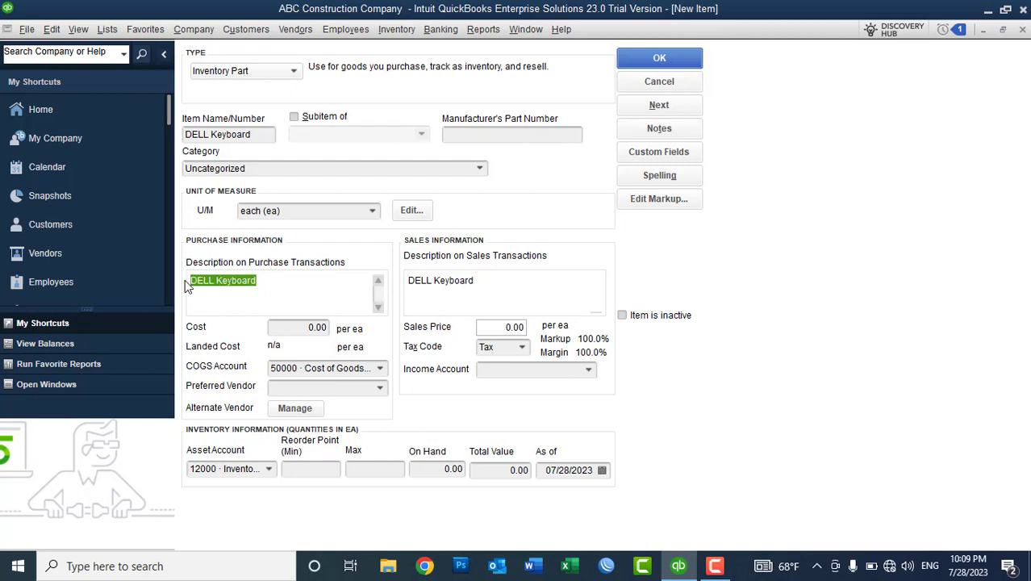
drag(483, 280, 399, 278)
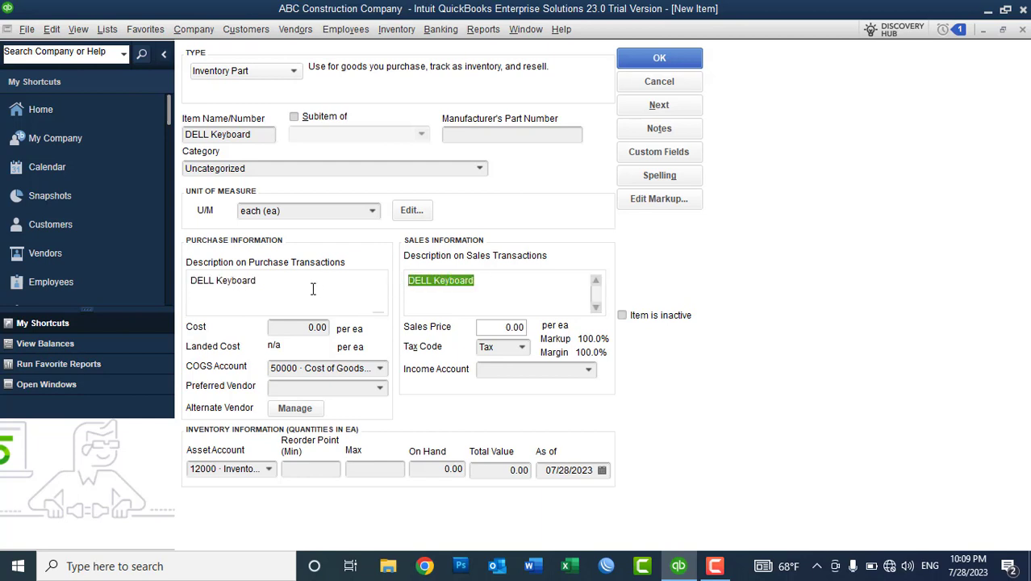
click(286, 292)
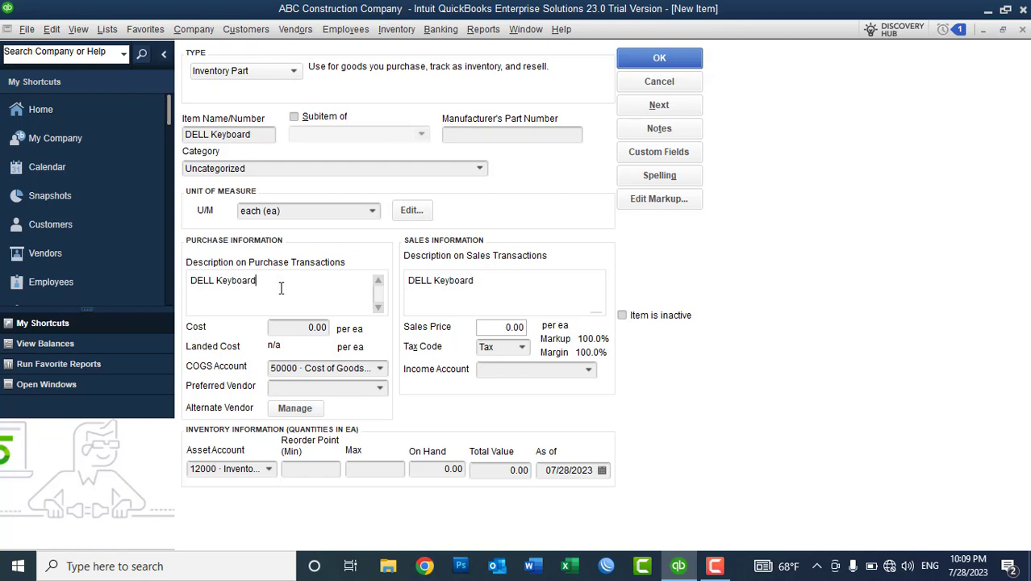
drag(281, 286, 188, 276)
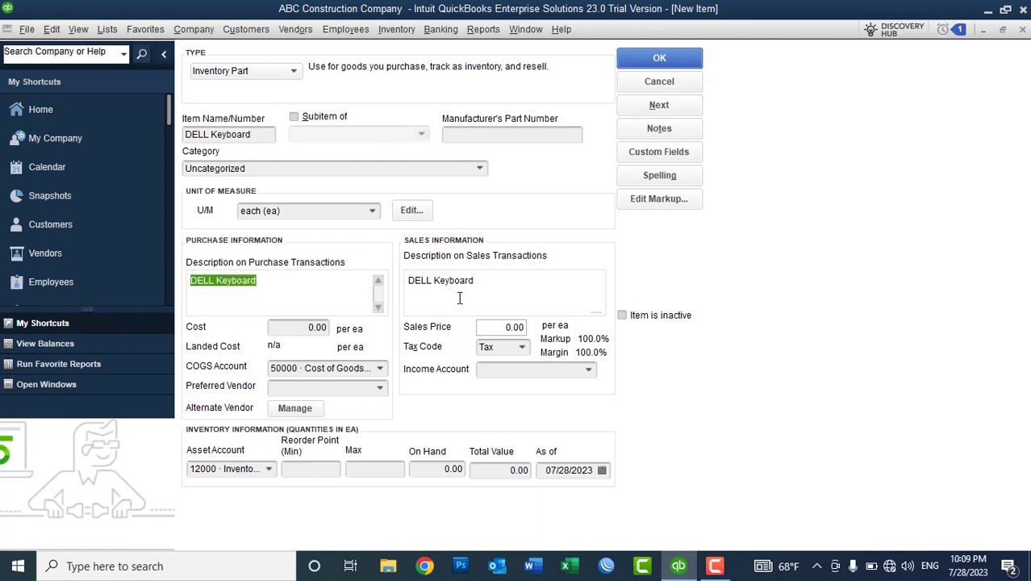
click(499, 293)
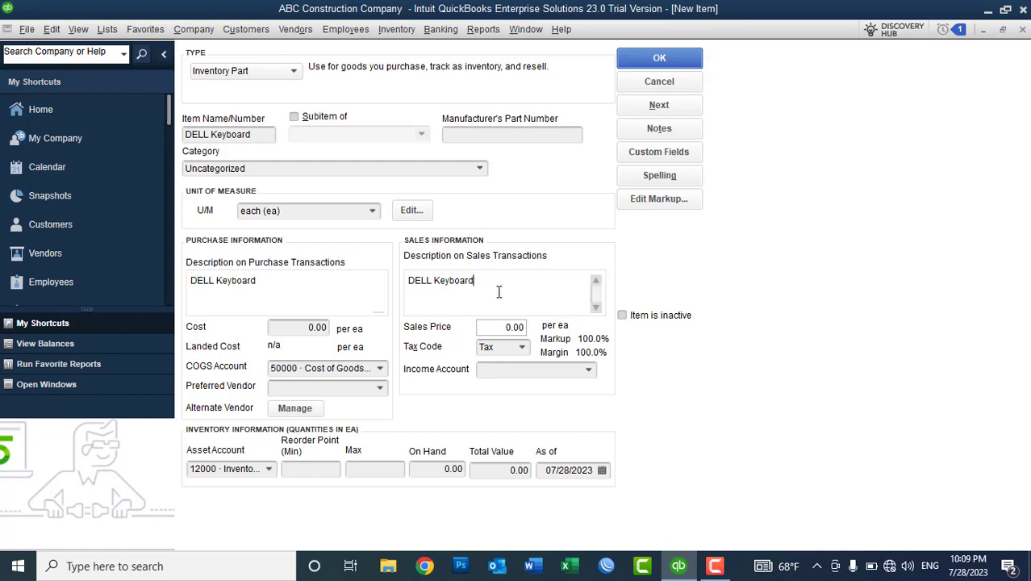
click(295, 284)
click(532, 283)
click(287, 293)
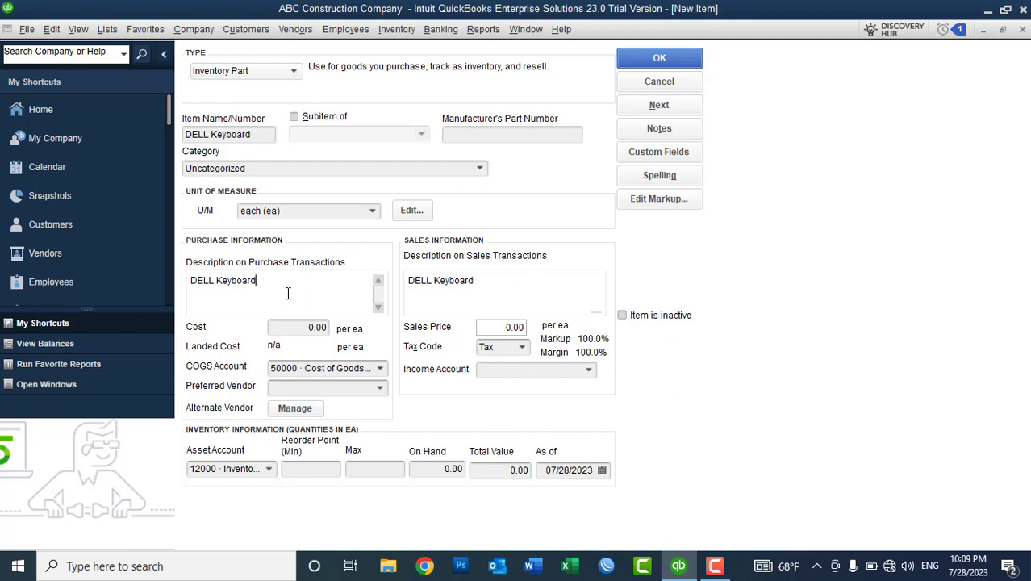
click(500, 290)
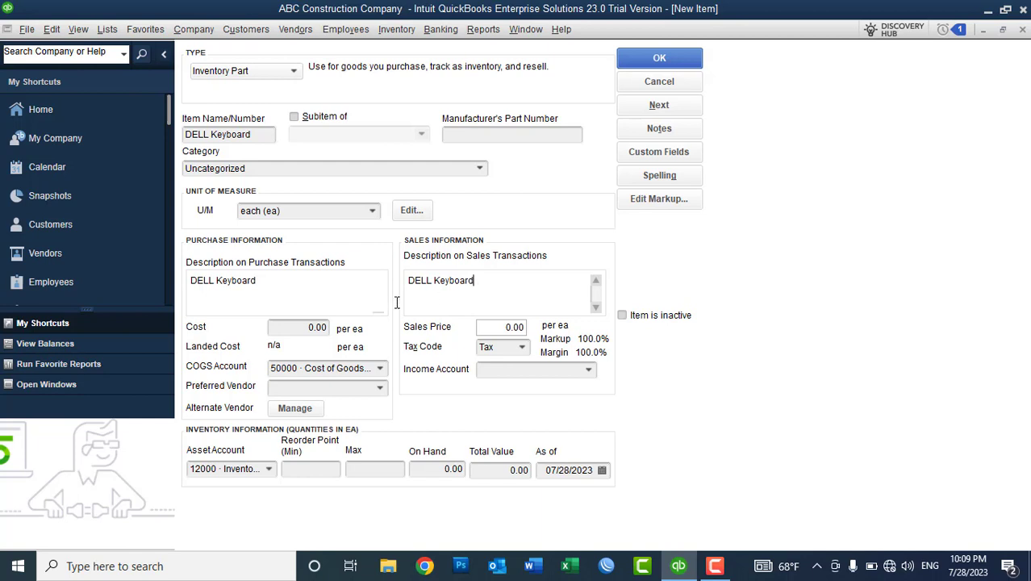
Set the DELL Keyboard's cost to 200 with 50000 Cost of Goods Sold as its COGS account, leaving the preferred vendor blank.
click(319, 327)
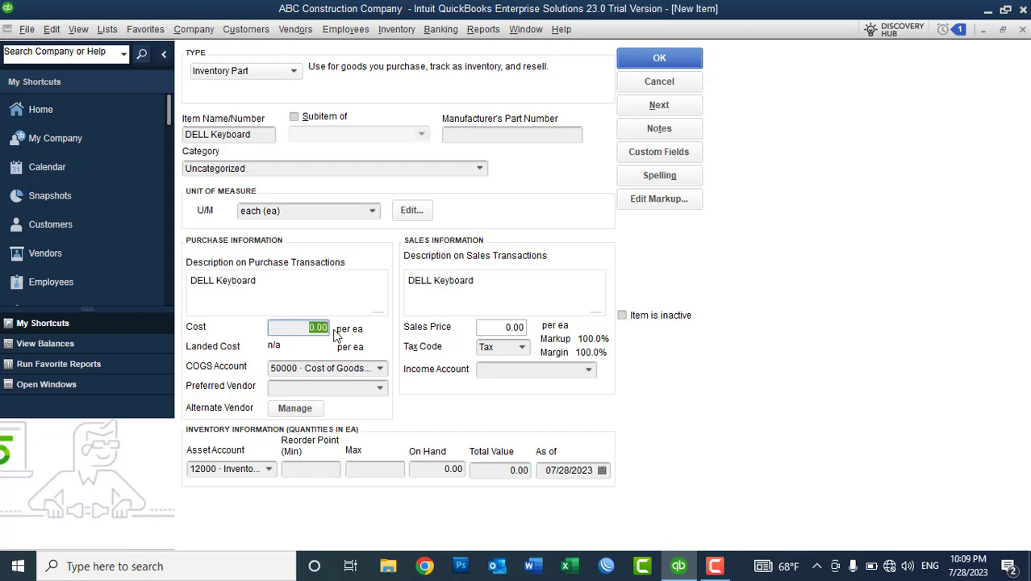
text(200)
key(Tab)
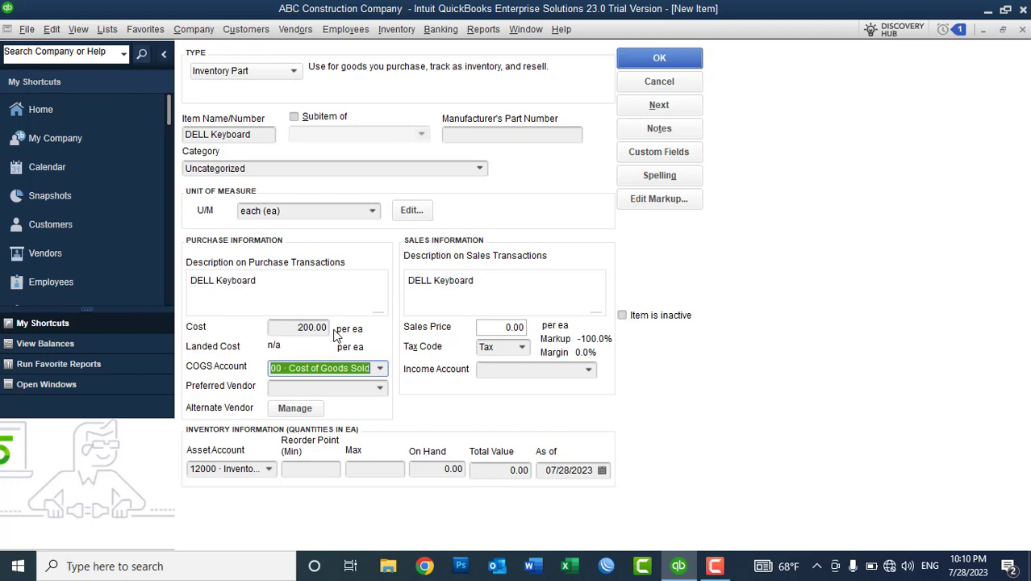
click(381, 369)
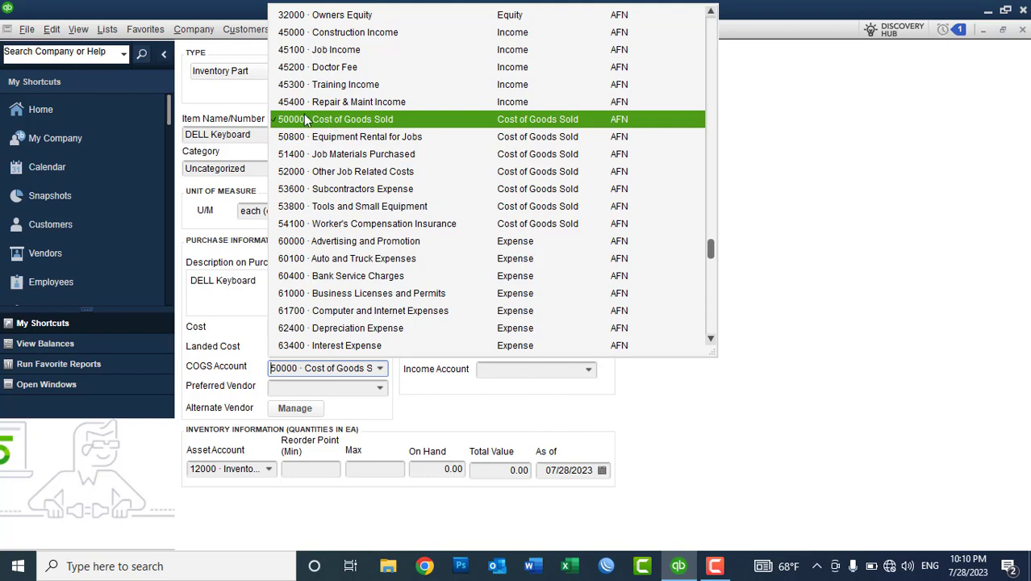
click(304, 119)
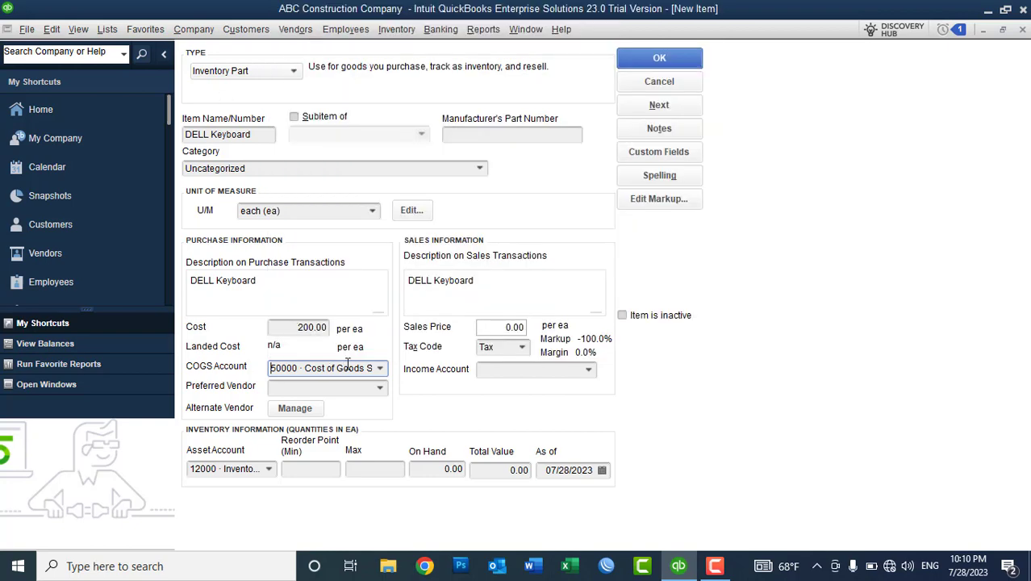
click(380, 389)
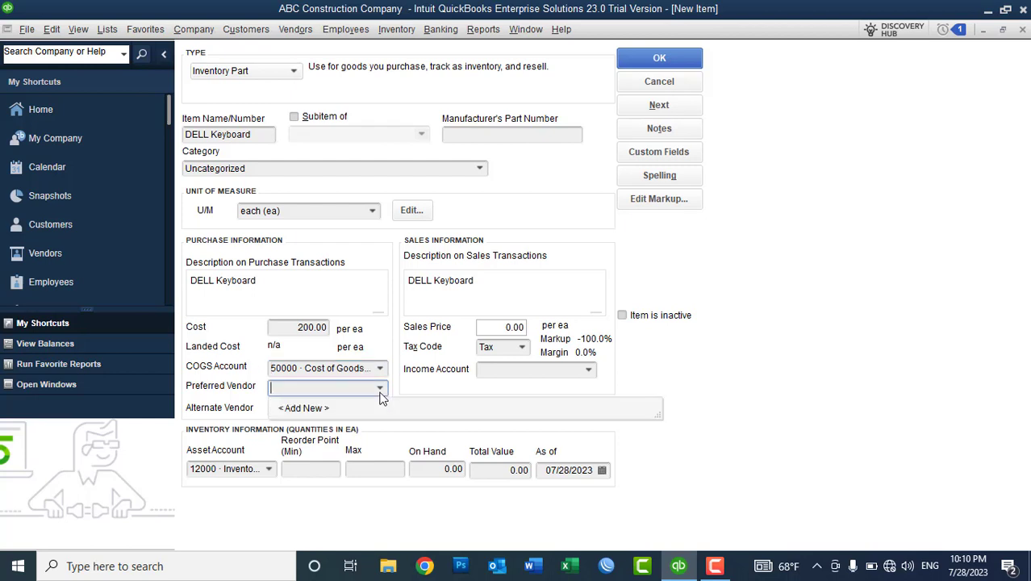
click(381, 393)
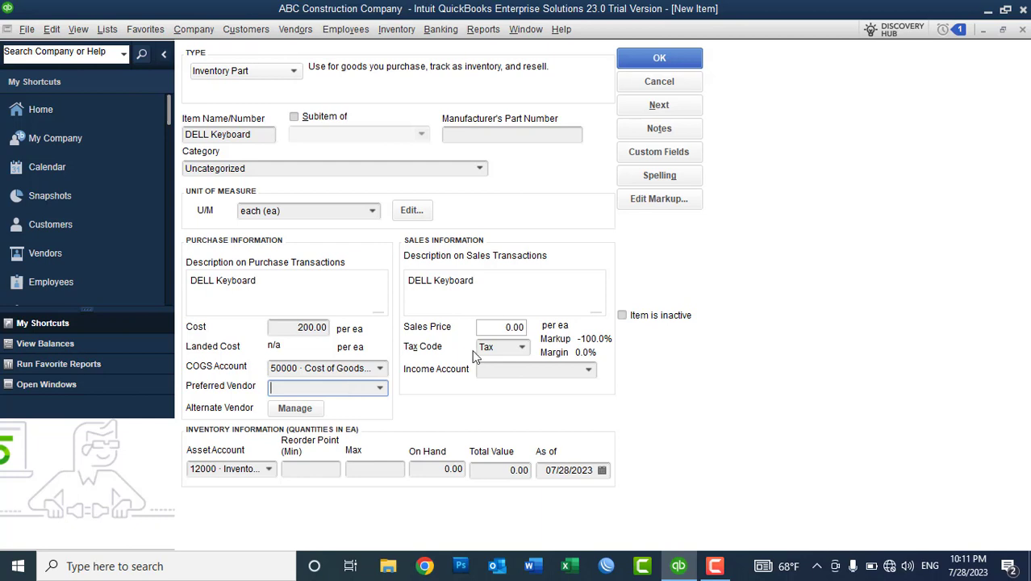
Set the DELL Keyboard's sales price to 250 and its tax code to Non.
click(494, 326)
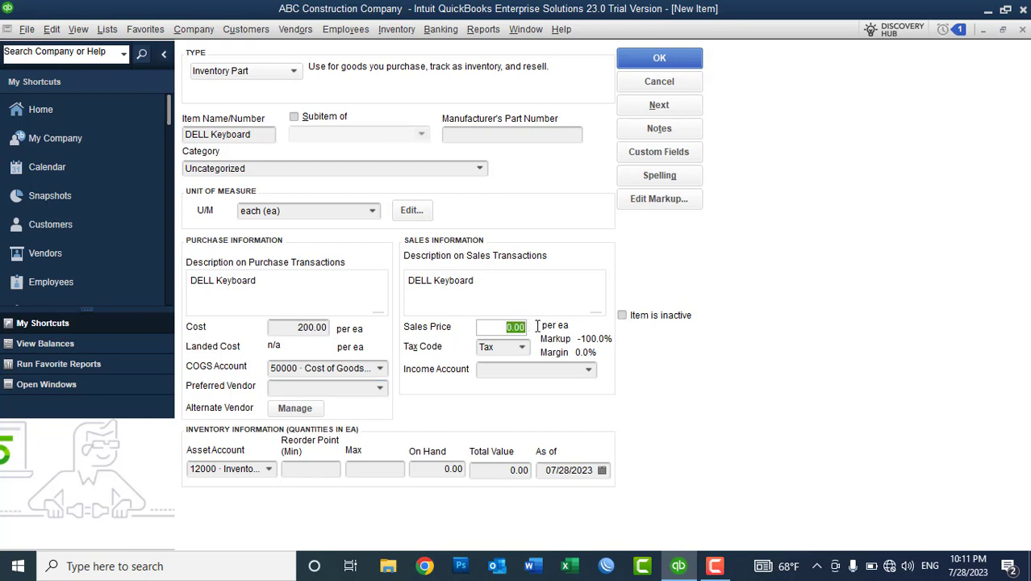
text(250)
key(Tab)
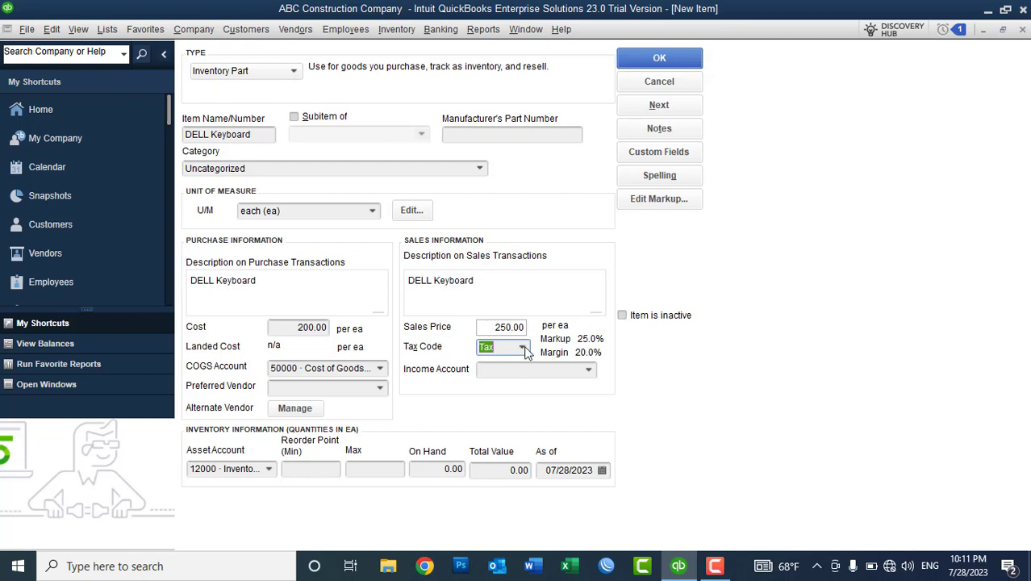
click(523, 349)
click(516, 421)
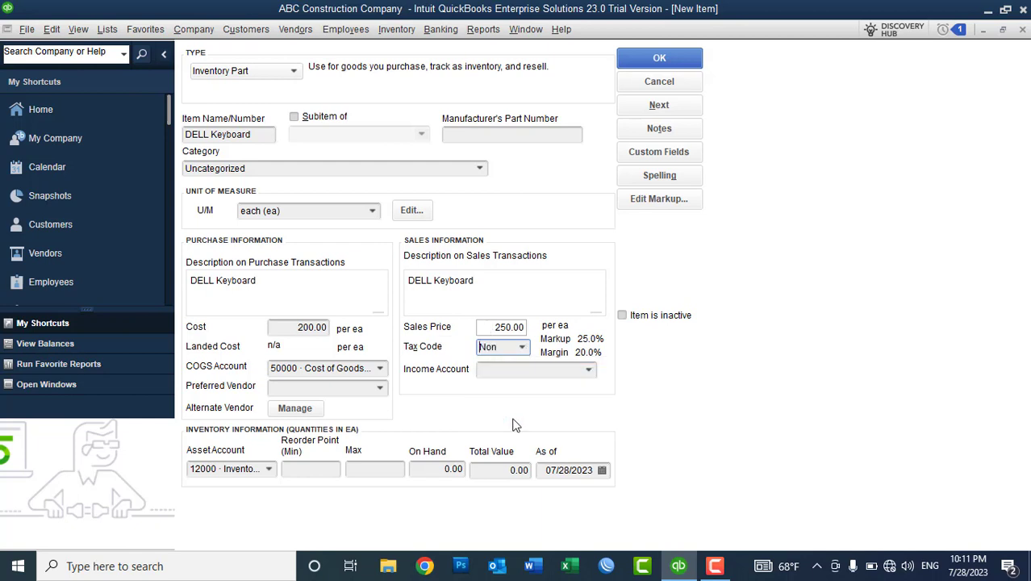
Create a new income account numbered 45500 and named Sales, and use it as the DELL Keyboard's income account.
click(492, 374)
click(590, 369)
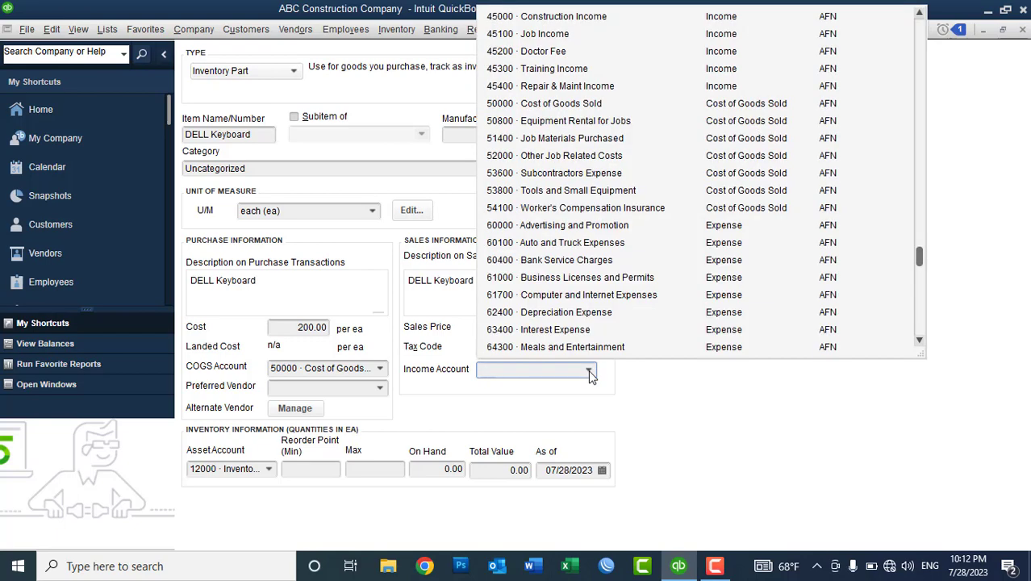
click(920, 13)
click(920, 13)
click(920, 13)
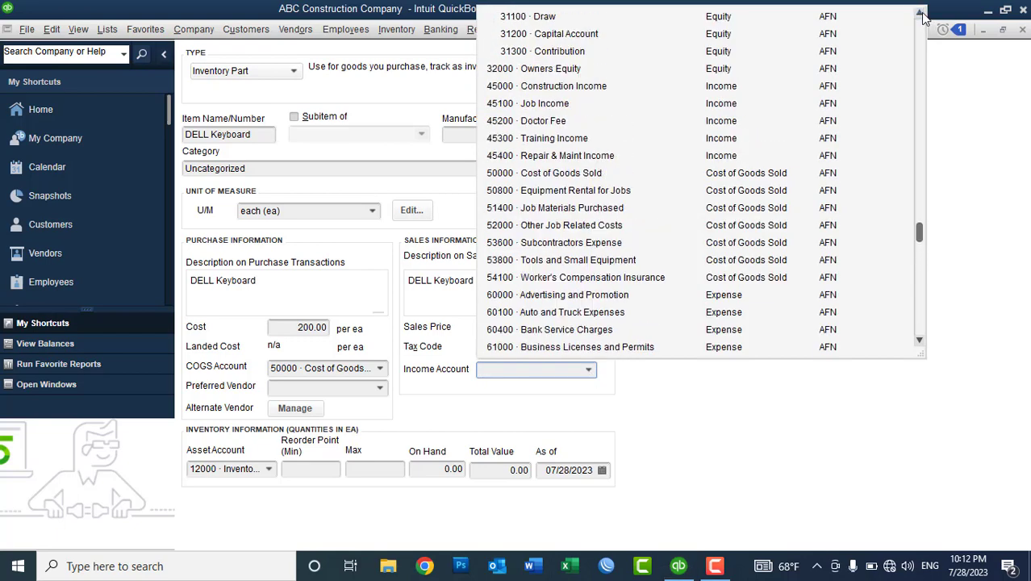
click(920, 12)
click(920, 13)
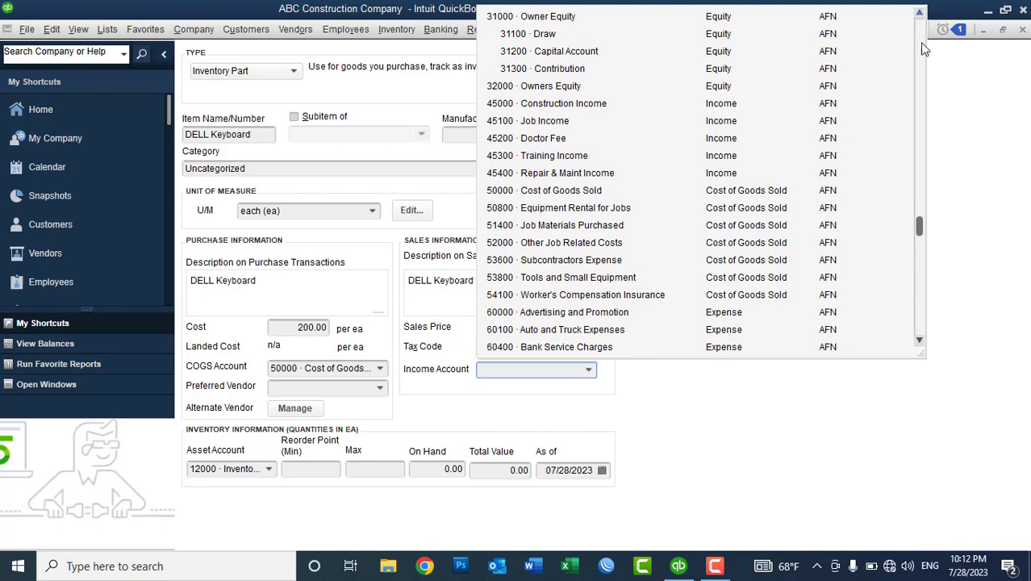
drag(920, 226, 924, 18)
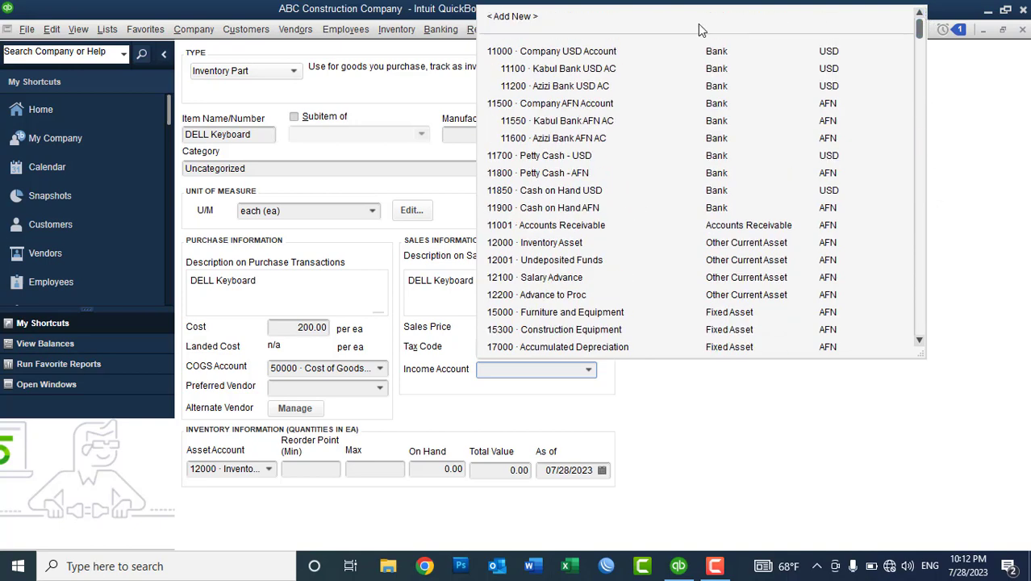
click(516, 16)
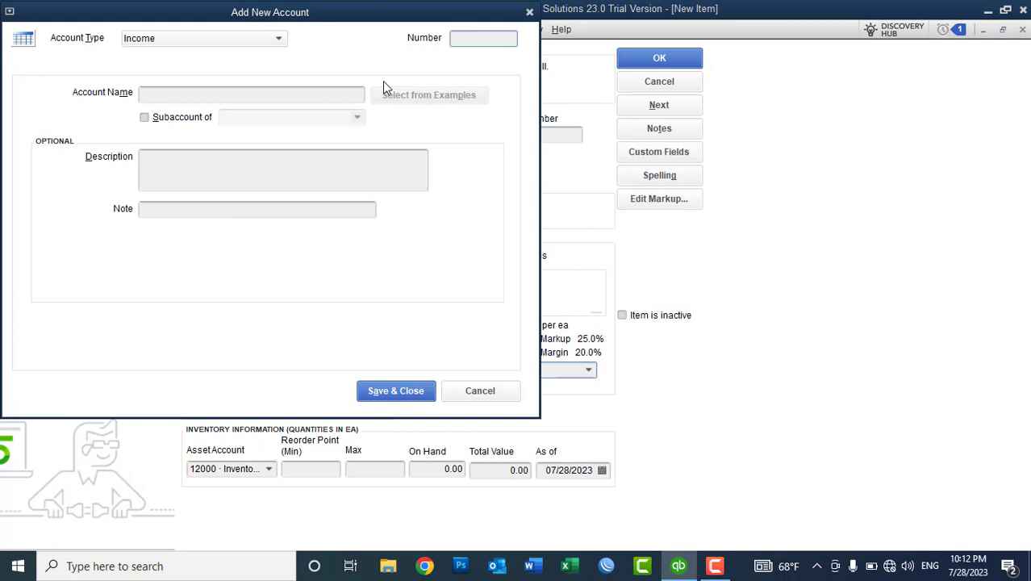
text(45500)
click(162, 95)
text(Sale)
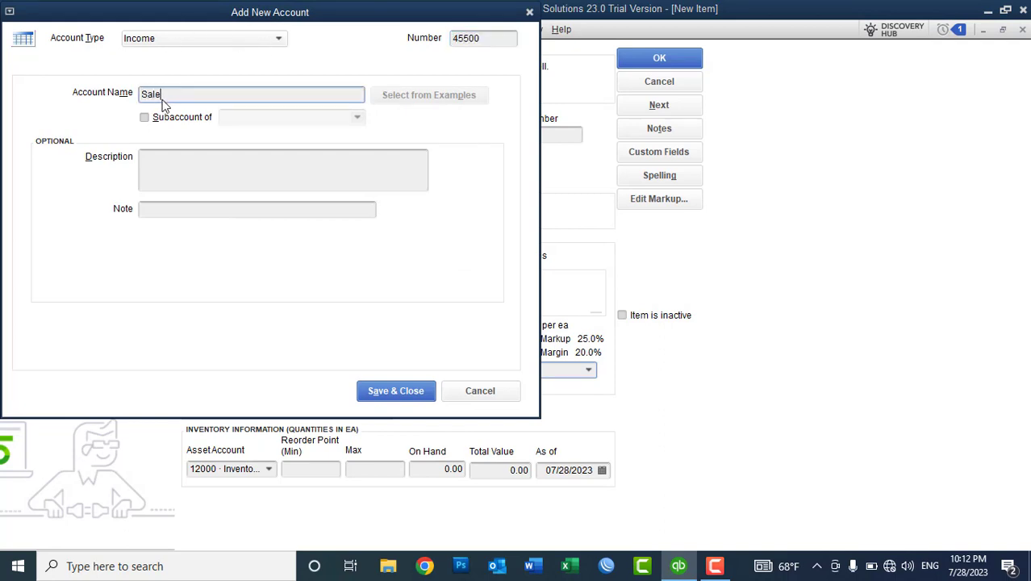
text(s)
click(417, 401)
click(590, 370)
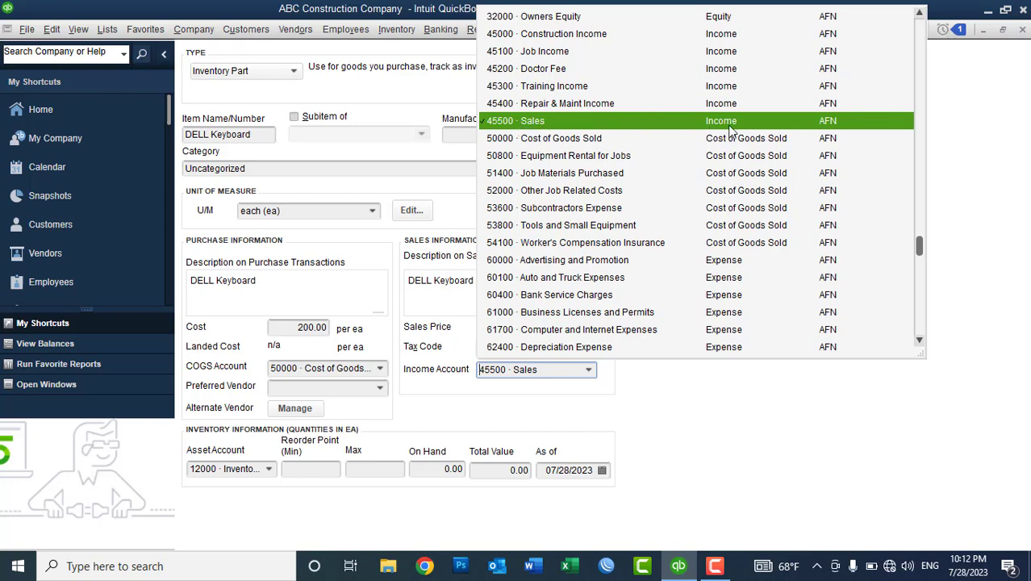
click(967, 121)
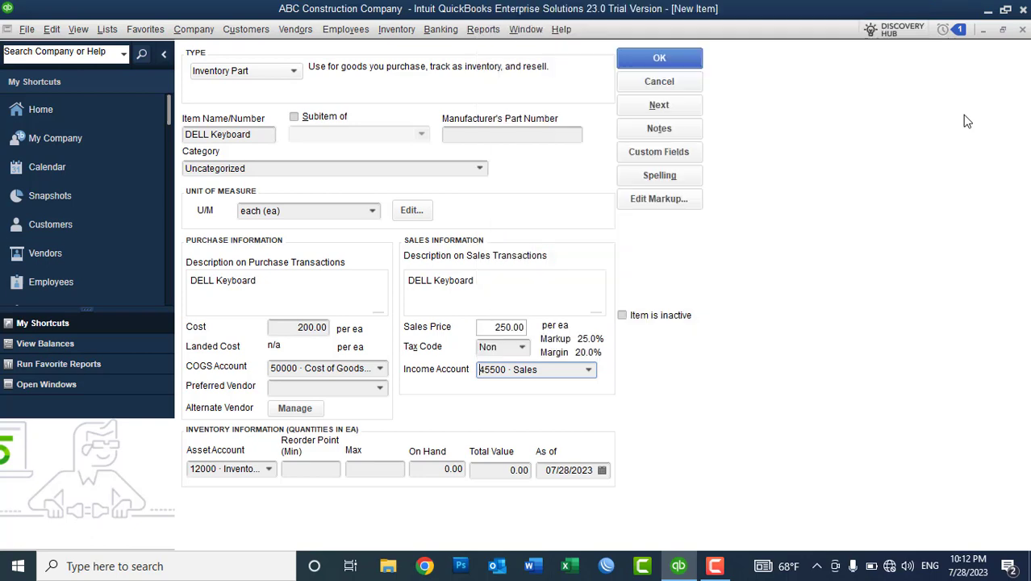
Set the DELL Keyboard's reorder point minimum to 10 and its maximum to 20.
click(311, 470)
click(354, 469)
click(319, 470)
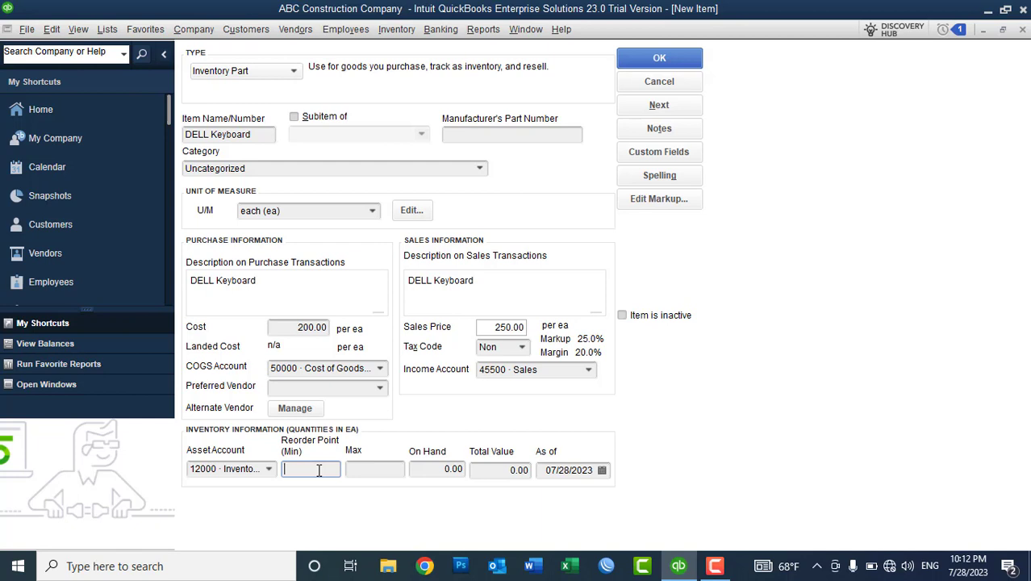
text(10)
key(Tab)
text(20)
Set the DELL Keyboard's on-hand quantity to 100 and review its total value and inventory asset account.
click(430, 468)
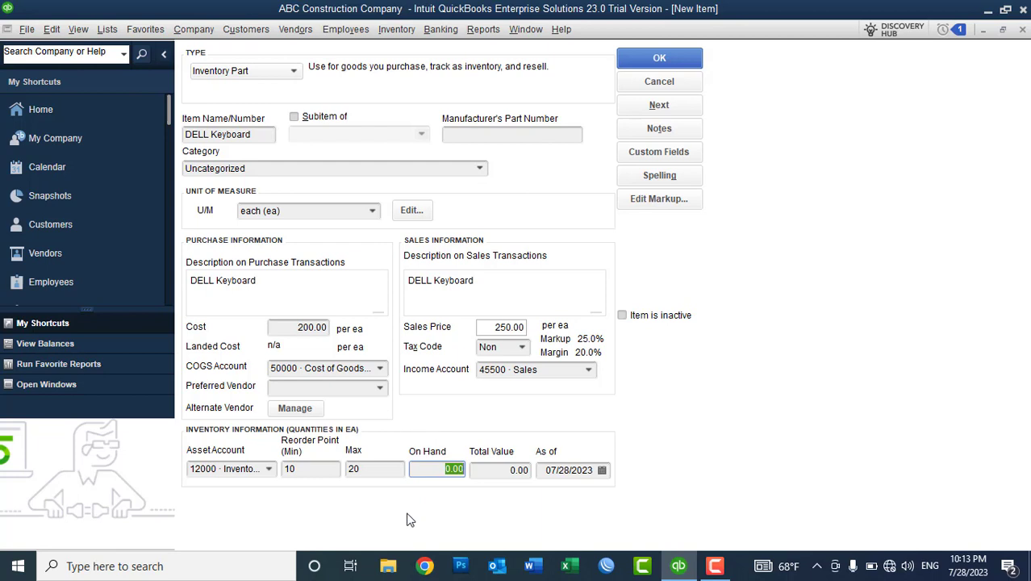
text(100)
click(502, 482)
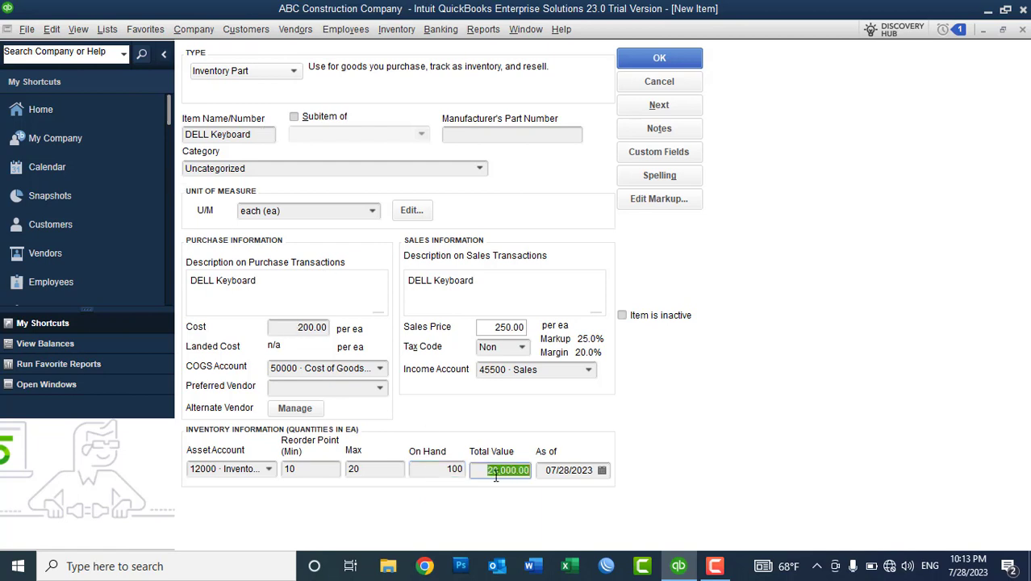
click(269, 469)
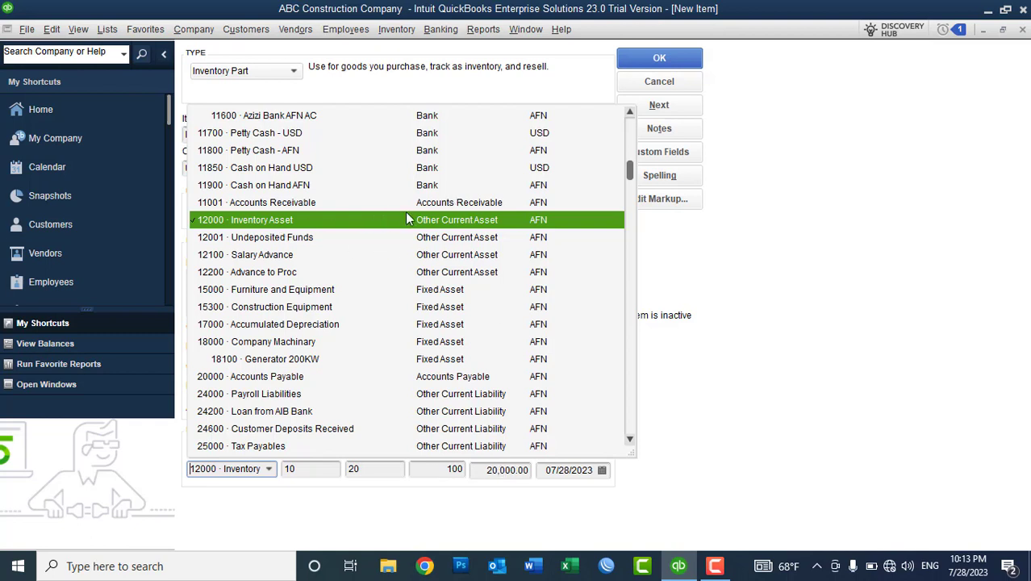
click(780, 266)
Set the DELL Keyboard's on-hand quantity to 0, then save the item and continue with a blank new one.
click(428, 468)
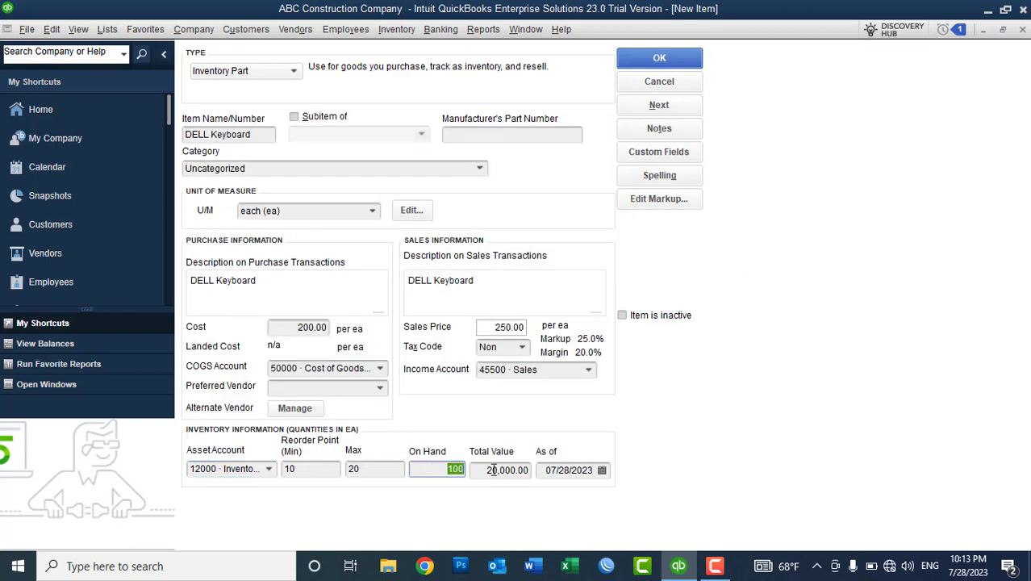
text(0)
click(495, 469)
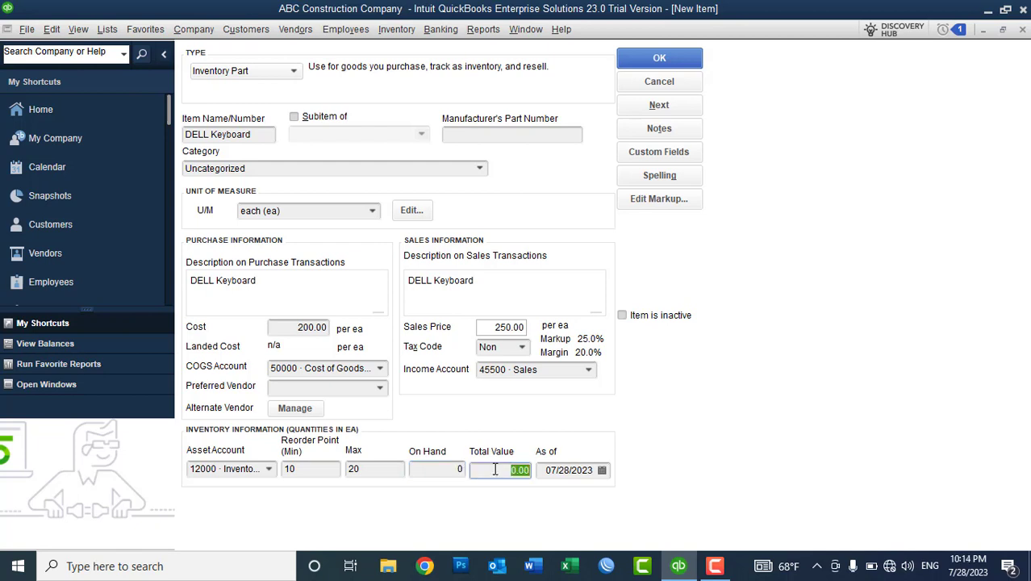
click(637, 108)
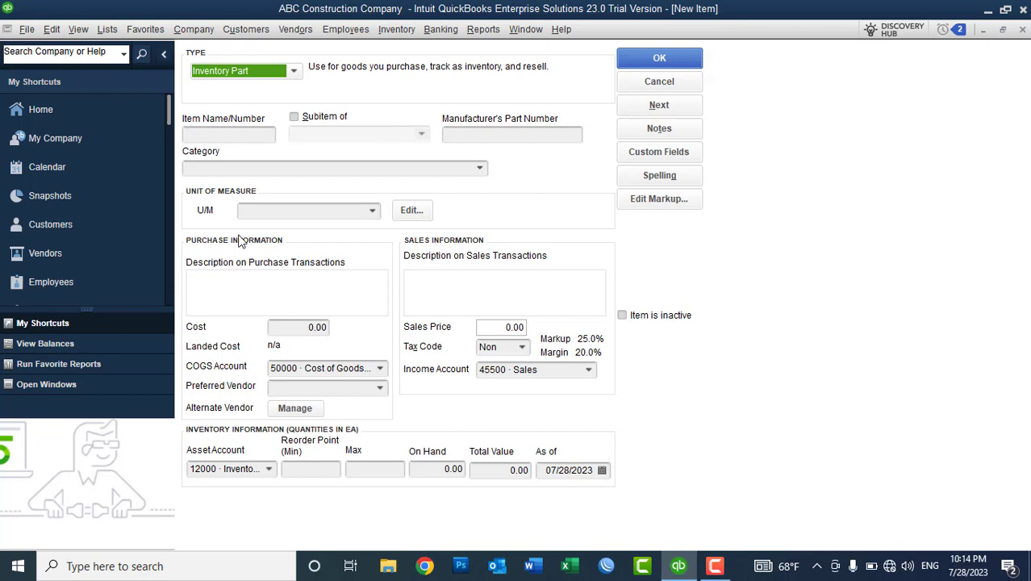
Name the new Inventory Part item MOUS and choose each (ea) as its unit of measure.
click(225, 133)
text(MO)
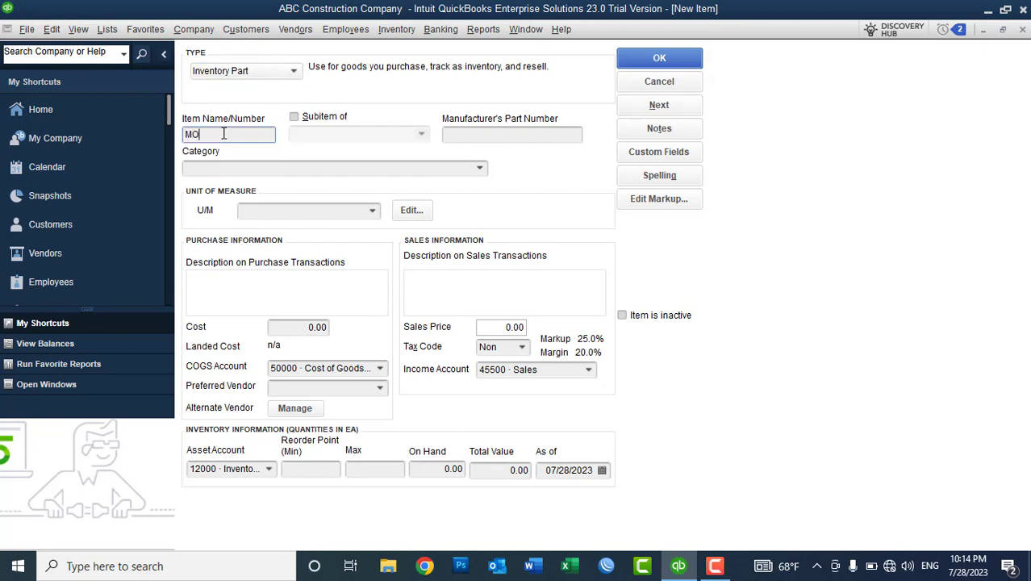
text(US)
click(372, 211)
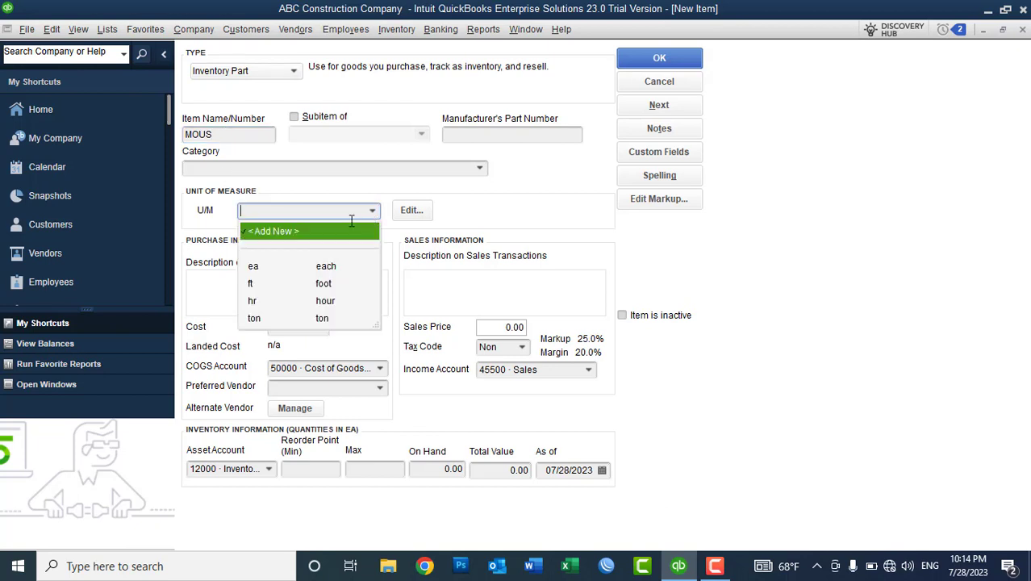
click(275, 269)
Enter DELL MOUS as the MOUS item's purchase description and fill the sales description with the same text.
click(269, 286)
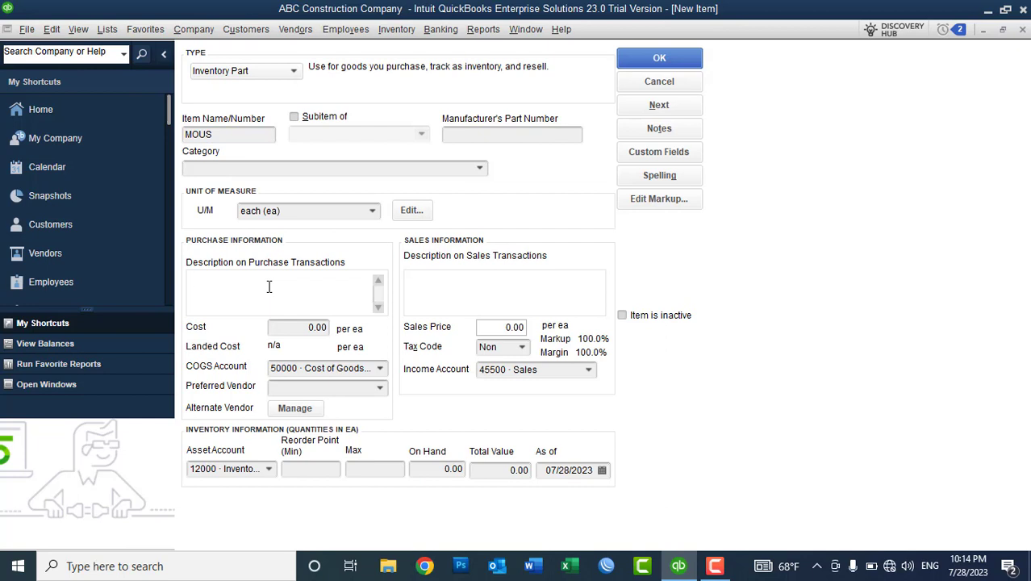
text(DELL MOUS)
click(435, 297)
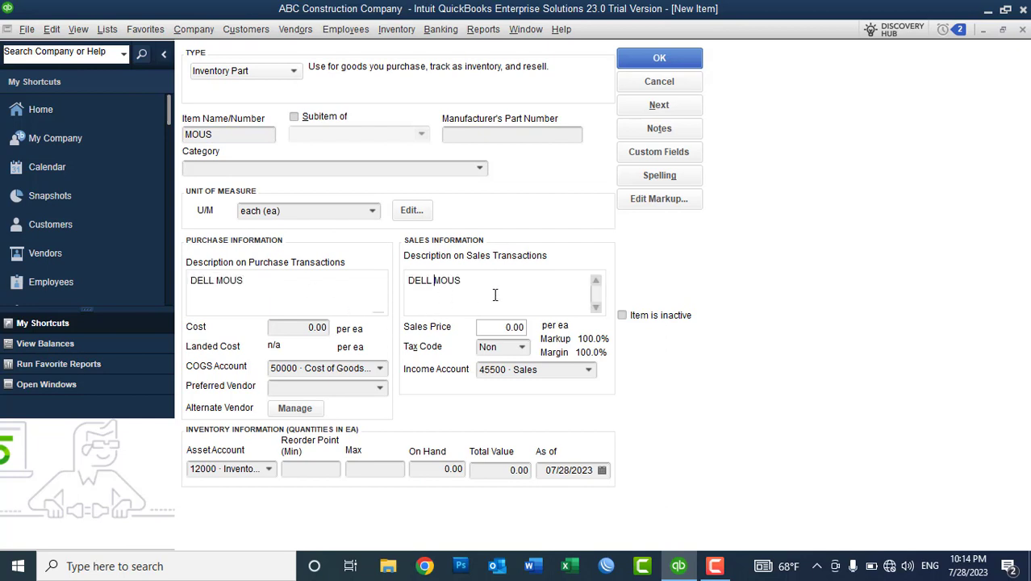
Set the MOUS item's cost to 200 and its sales price to 250.
click(288, 331)
text(200)
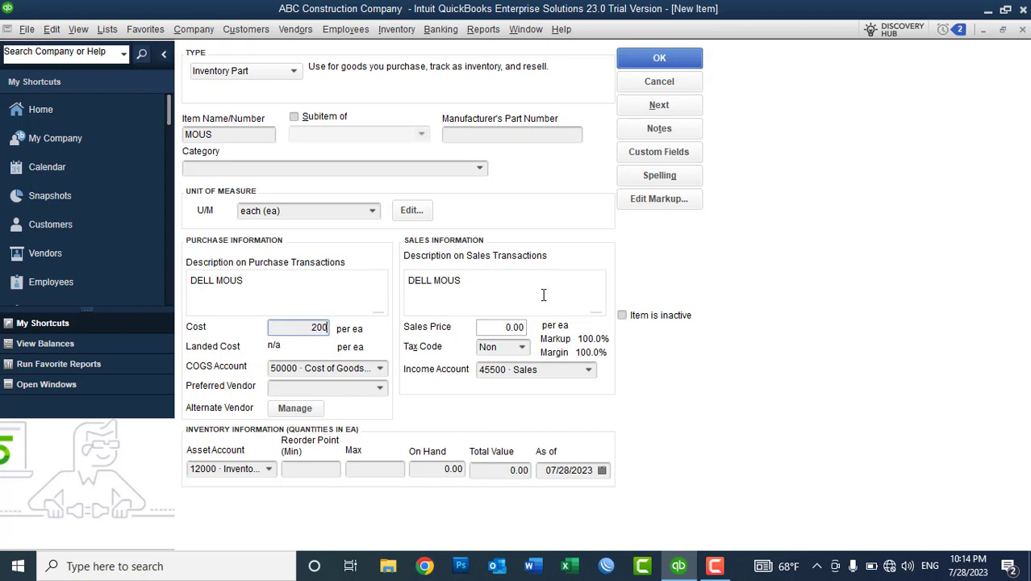
key(Tab)
click(499, 327)
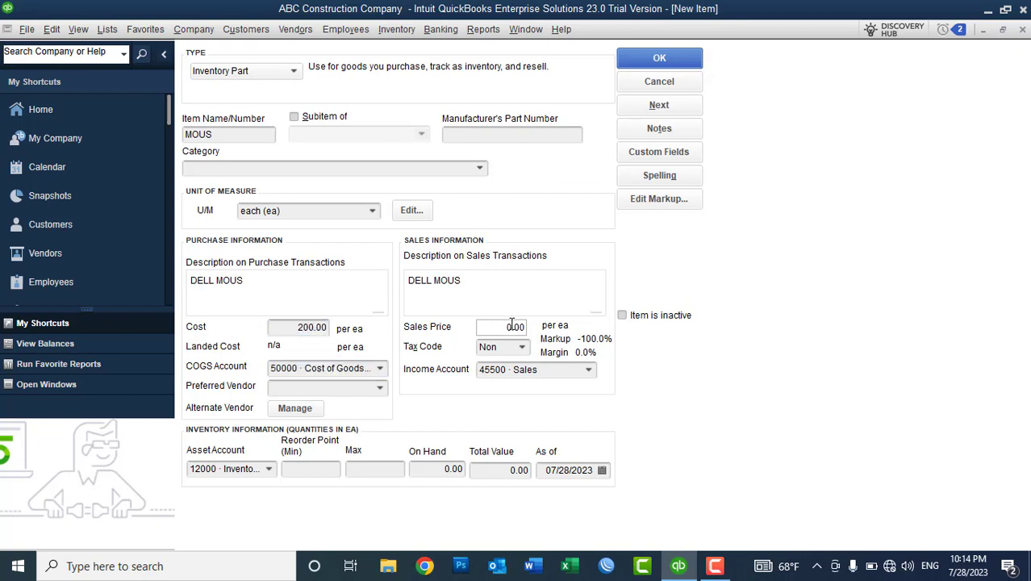
text(250)
key(Tab)
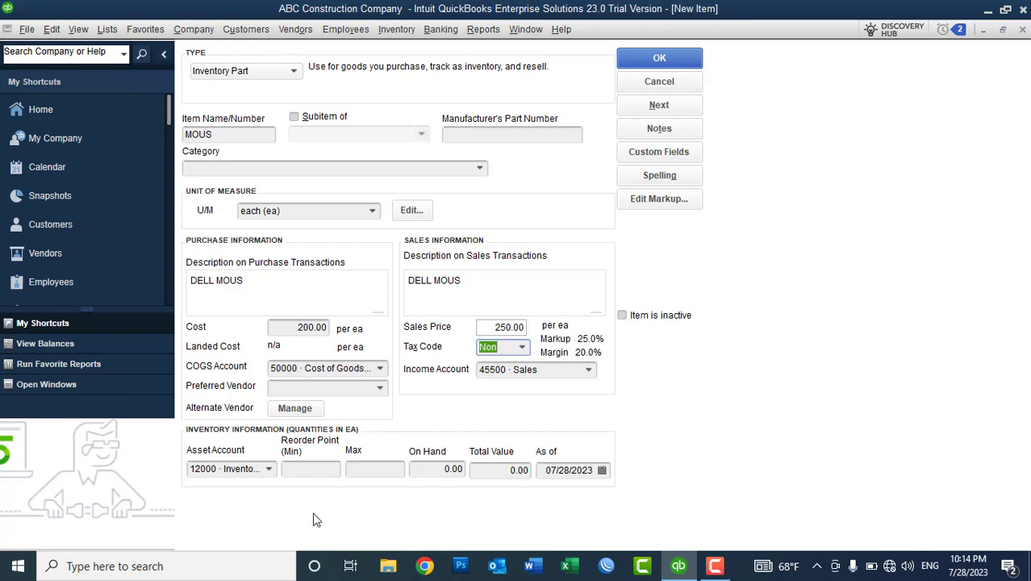
Set the MOUS item's reorder point minimum to 10 and its maximum to 20.
click(311, 471)
text(19)
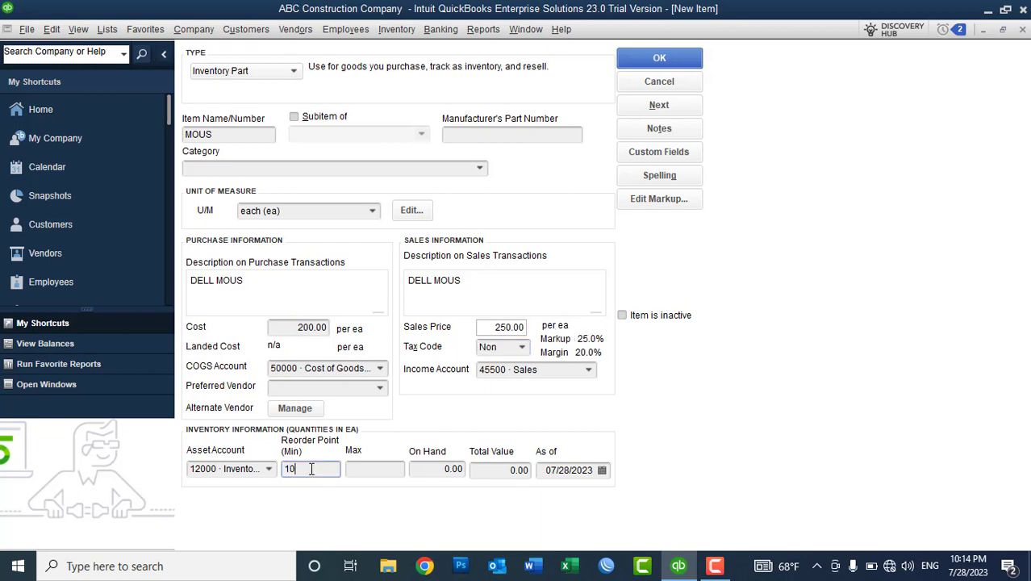
key(Tab)
text(20)
key(Tab)
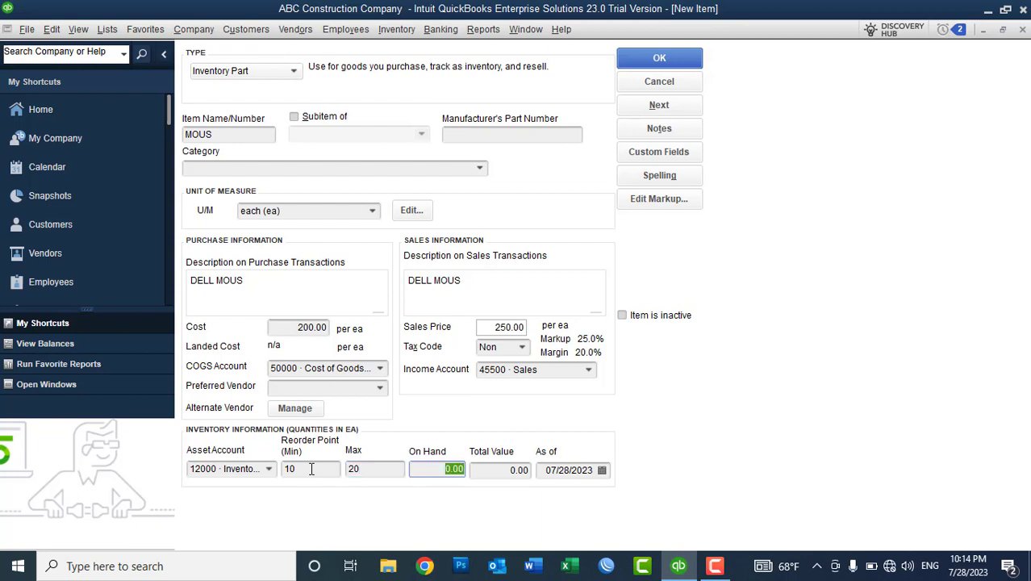
Save the MOUS item, replacing every misspelled MOUS in its descriptions with MOUSE during the spelling check.
click(649, 106)
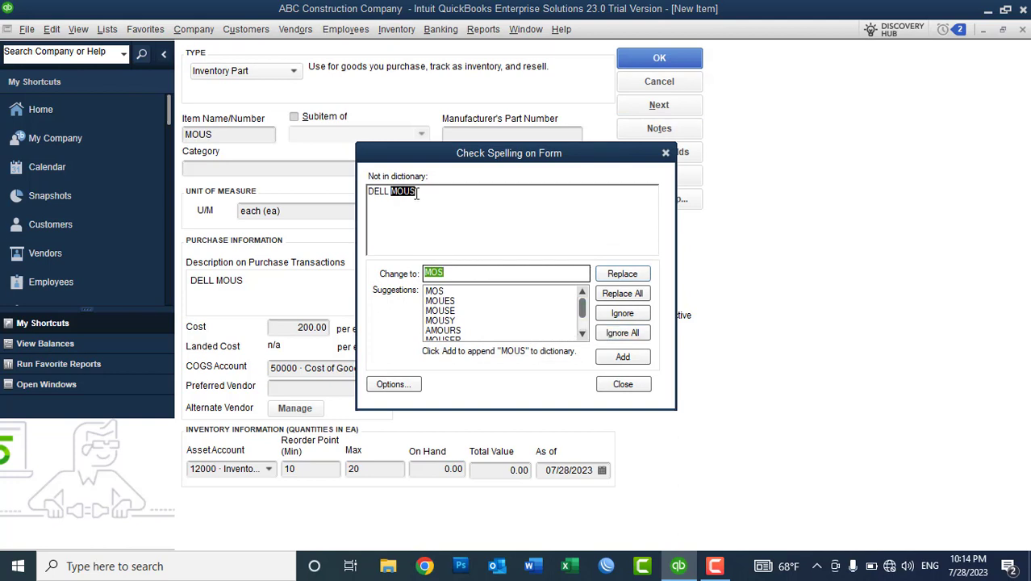
click(455, 313)
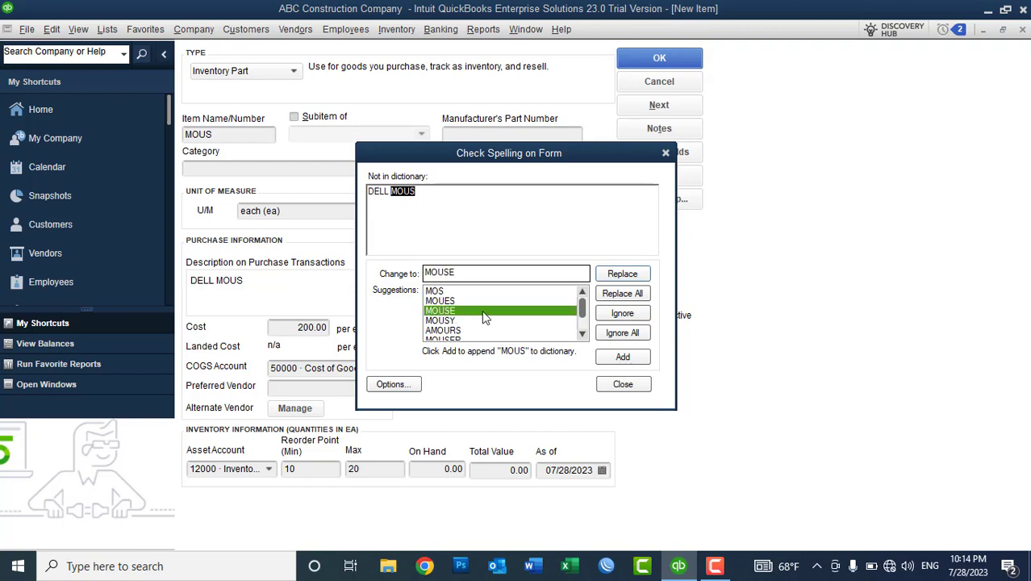
click(622, 294)
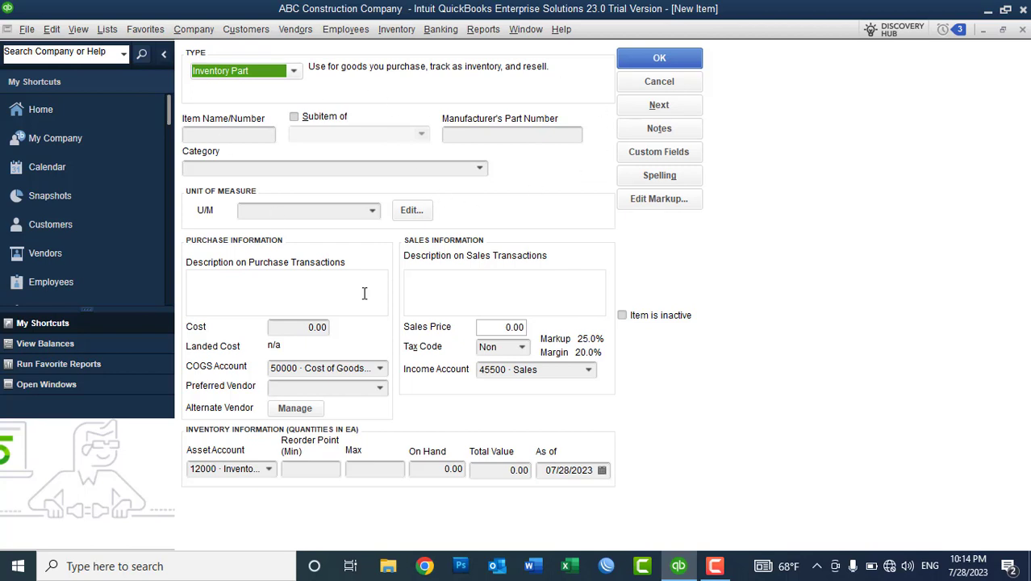
Name the next Inventory Part item Monitor and choose each (ea) as its unit of measure.
click(223, 135)
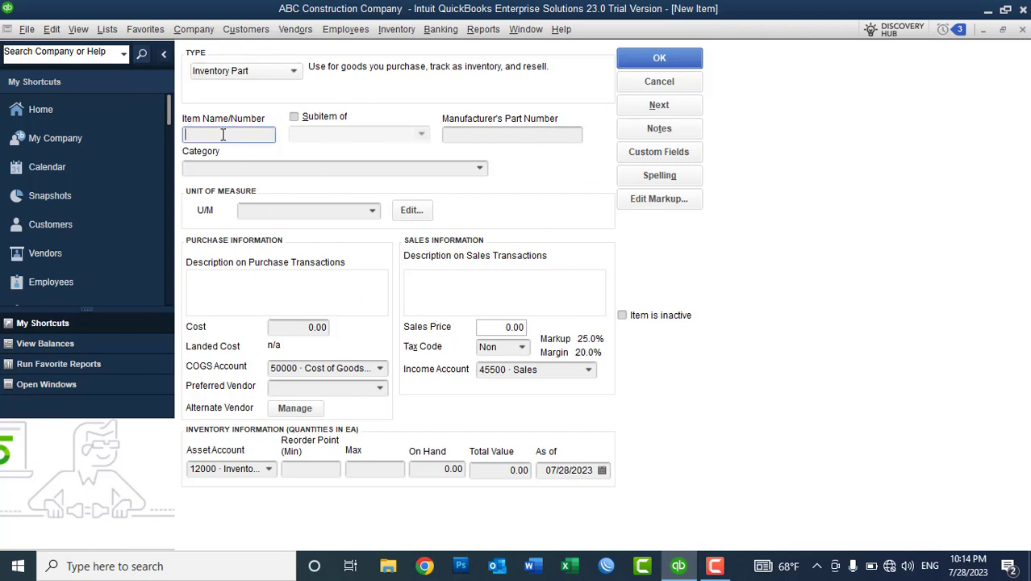
text(Monitor)
click(372, 211)
click(277, 267)
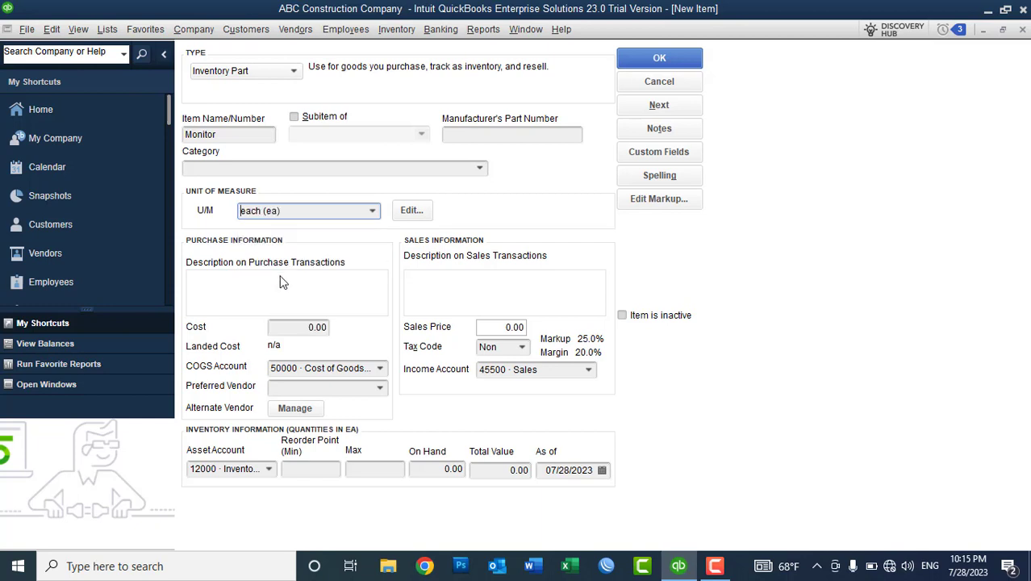
Enter Dell Black 16" Monitor as the Monitor item's purchase description and fill the sales description with the same text.
click(265, 292)
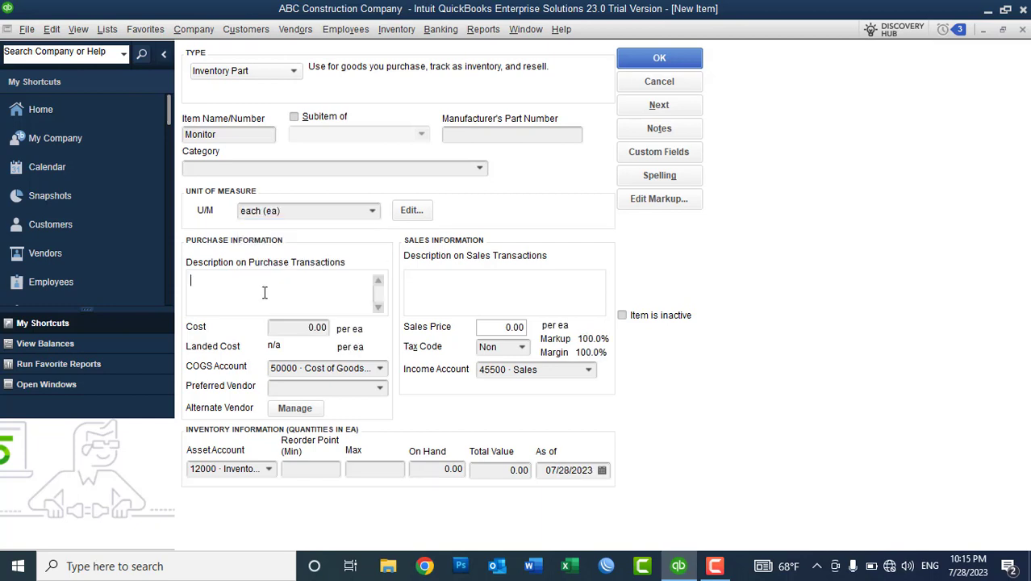
text(Dell Black 16" Monitor)
click(503, 280)
Set the Monitor item's cost to 2500 and its sales price to 3500.
click(313, 328)
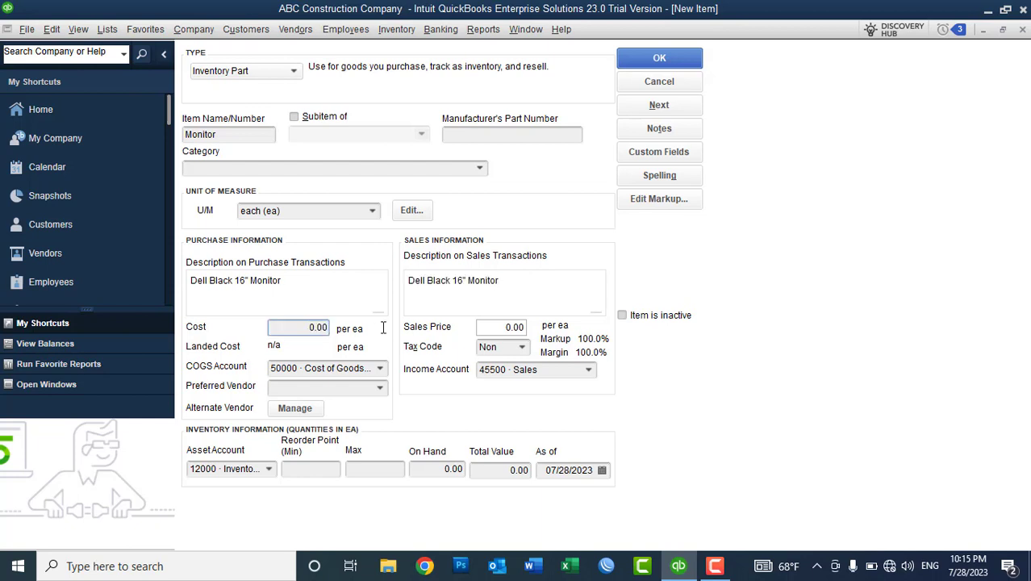
text(2500)
key(Tab)
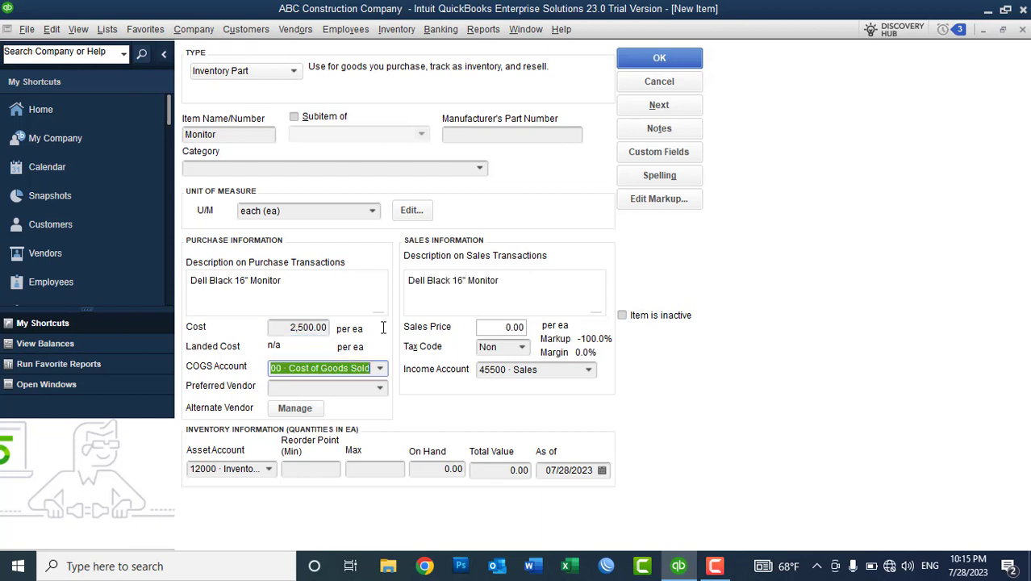
click(499, 326)
key(BackSpace)
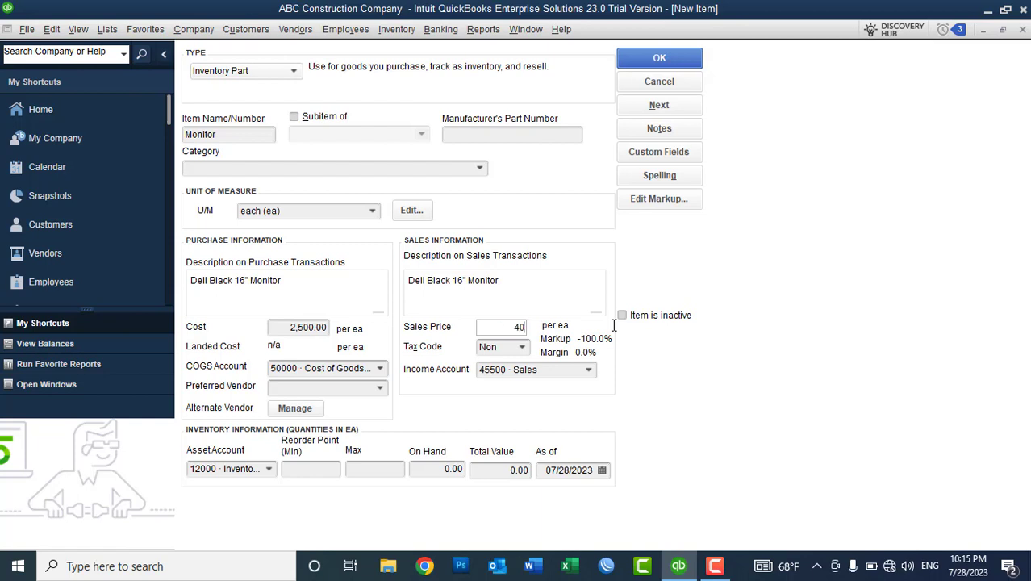
text(3500)
key(Tab)
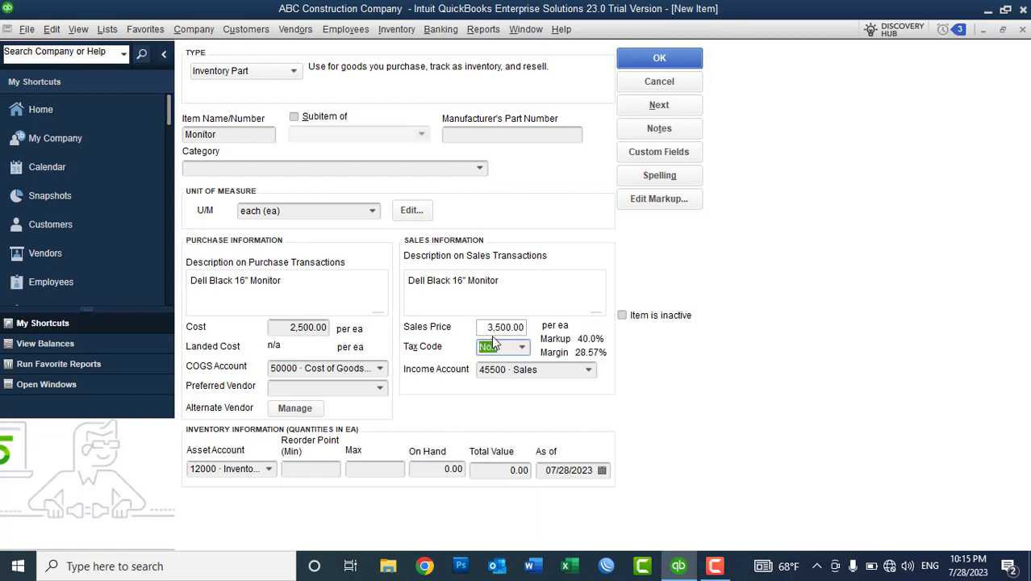
Set the Monitor item's reorder point minimum to 10 and maximum to 15, and save it to start another item.
click(325, 469)
text(10)
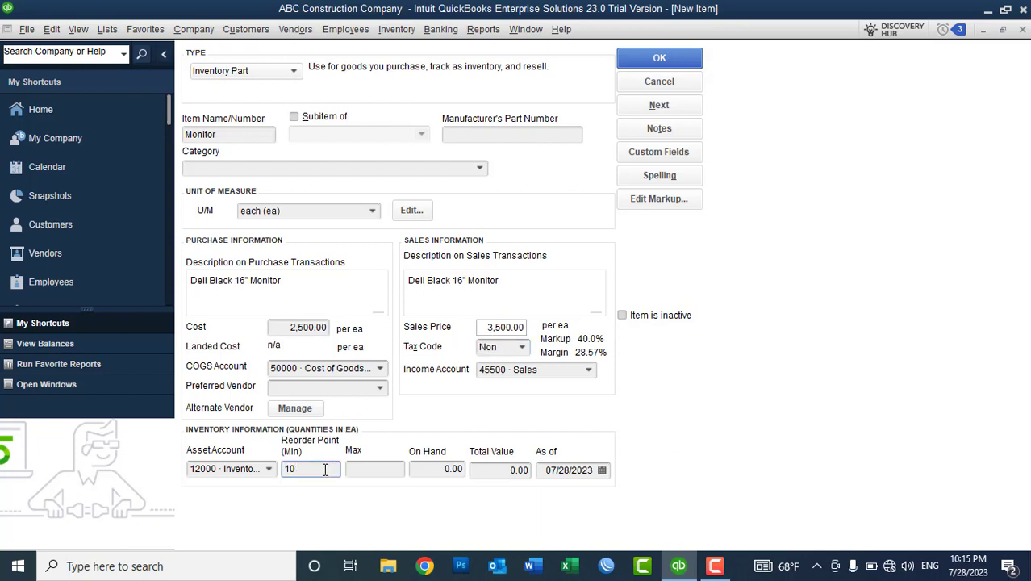
key(Tab)
text(15)
key(Tab)
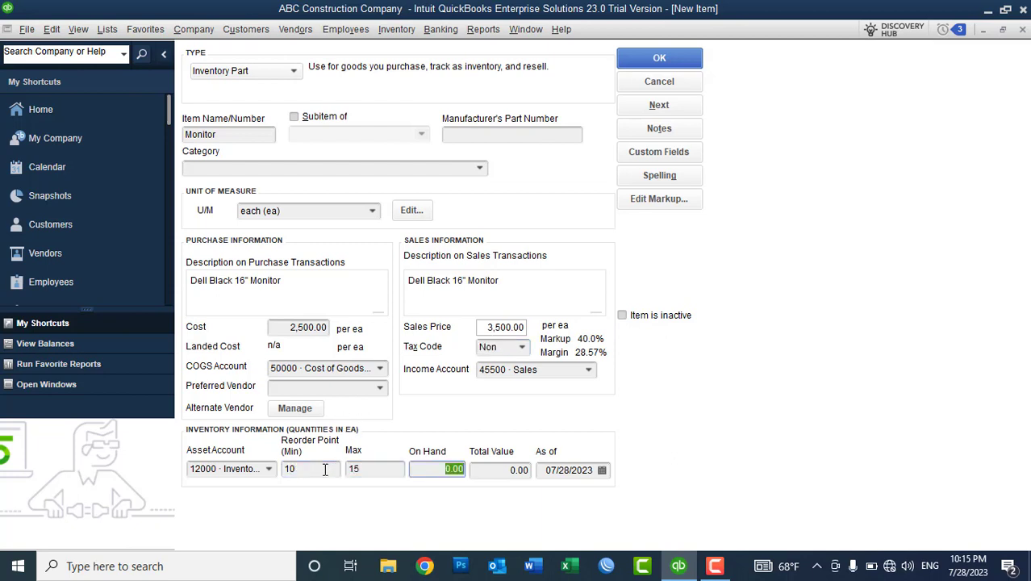
click(638, 105)
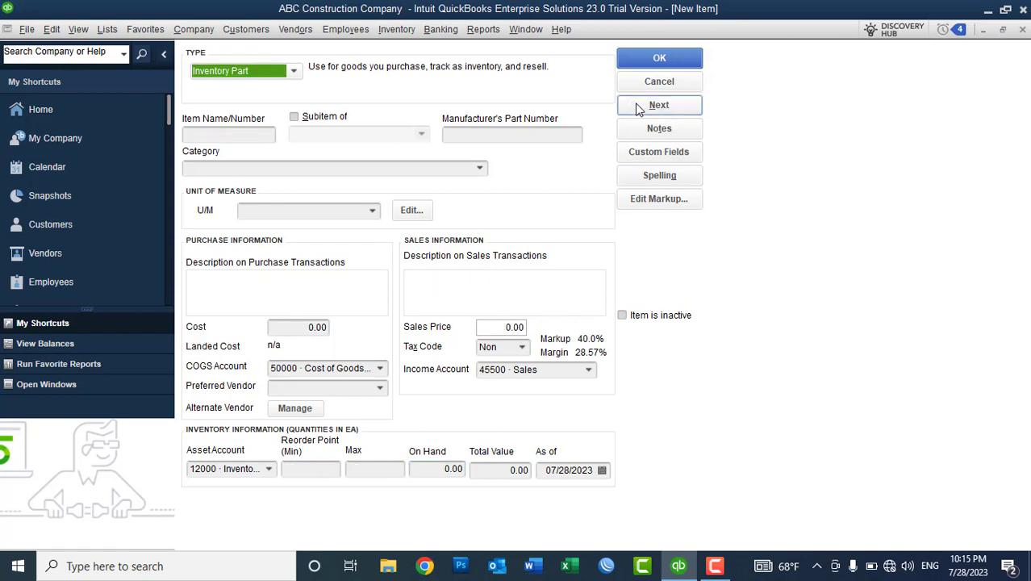
Create a top-level Inventory Part item named DELL Company without a unit of measure and save it.
click(253, 135)
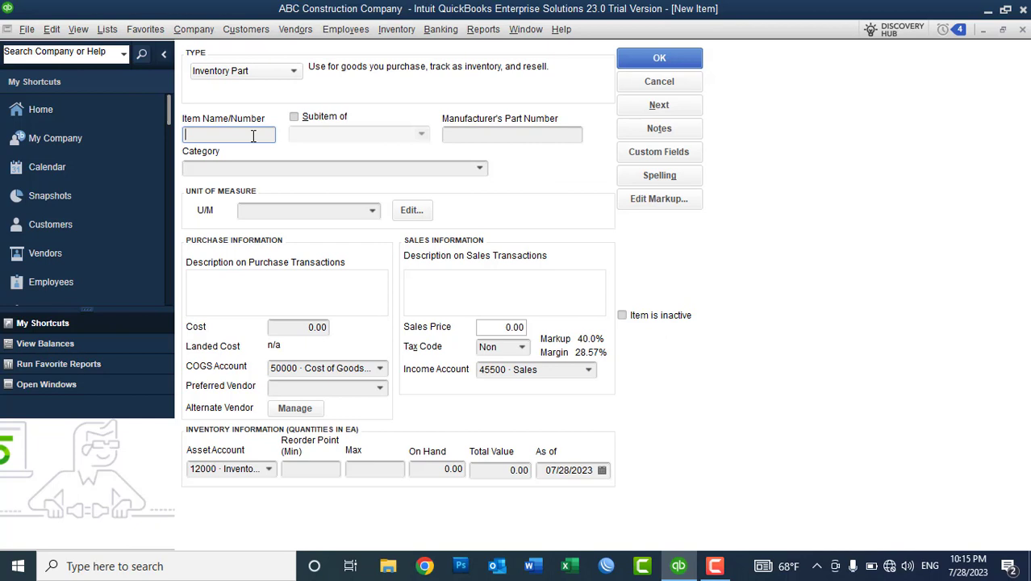
text(DELL)
text(Company)
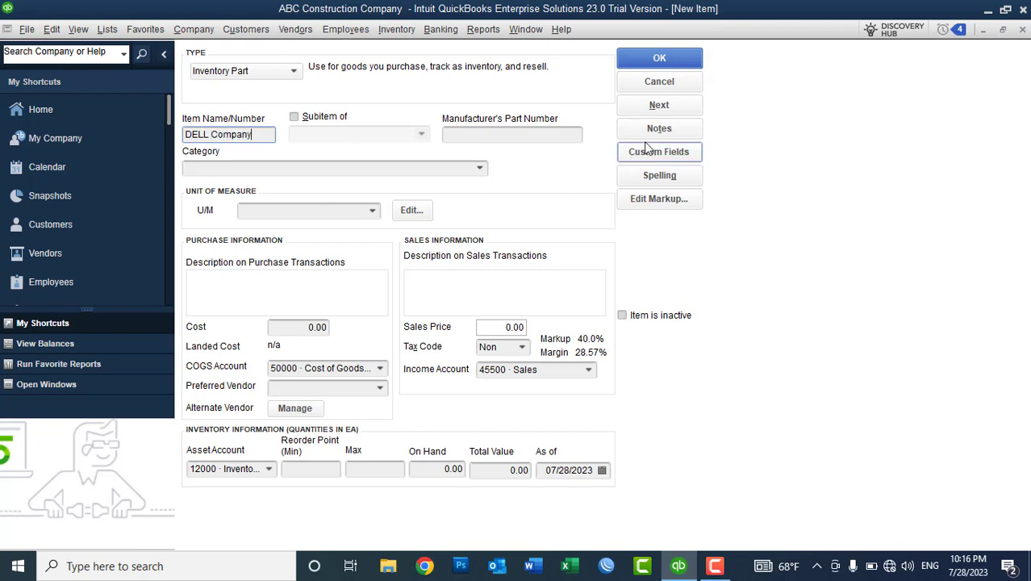
click(373, 210)
click(373, 210)
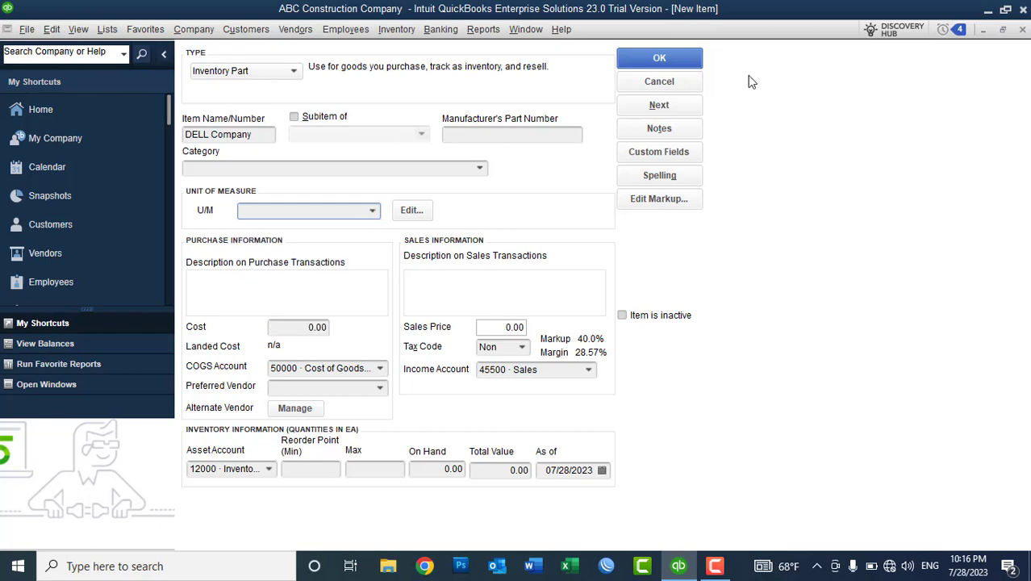
click(681, 107)
Create the Inventory Part item Dell Screen as a subitem of DELL Company and save it.
click(252, 136)
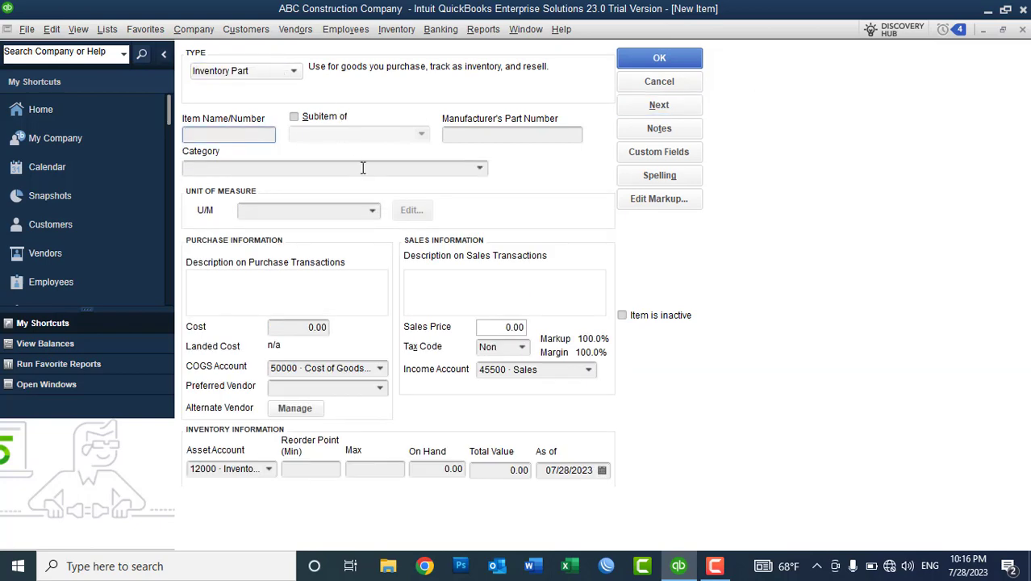
text(Dell Screen)
click(295, 117)
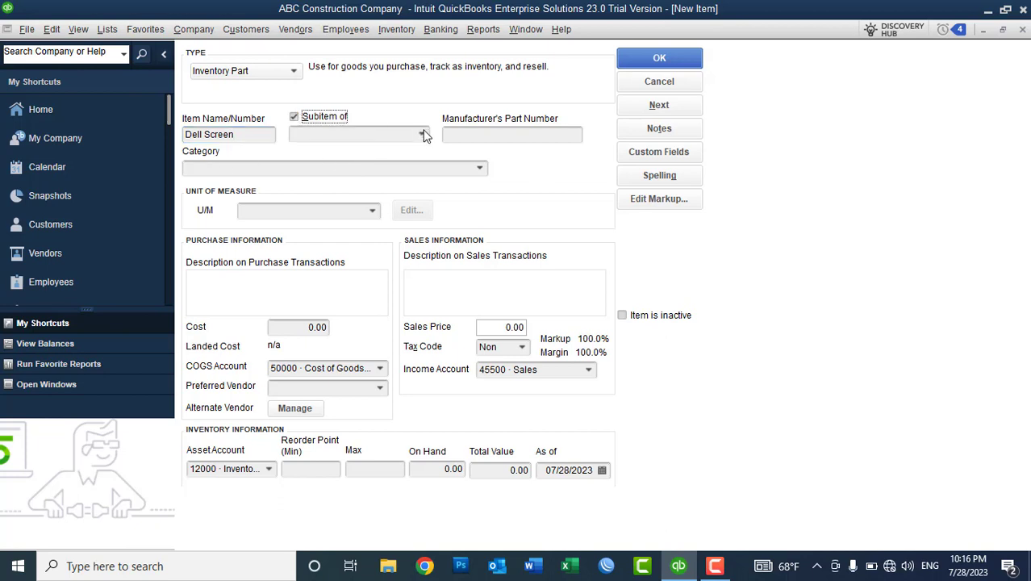
click(423, 135)
click(338, 190)
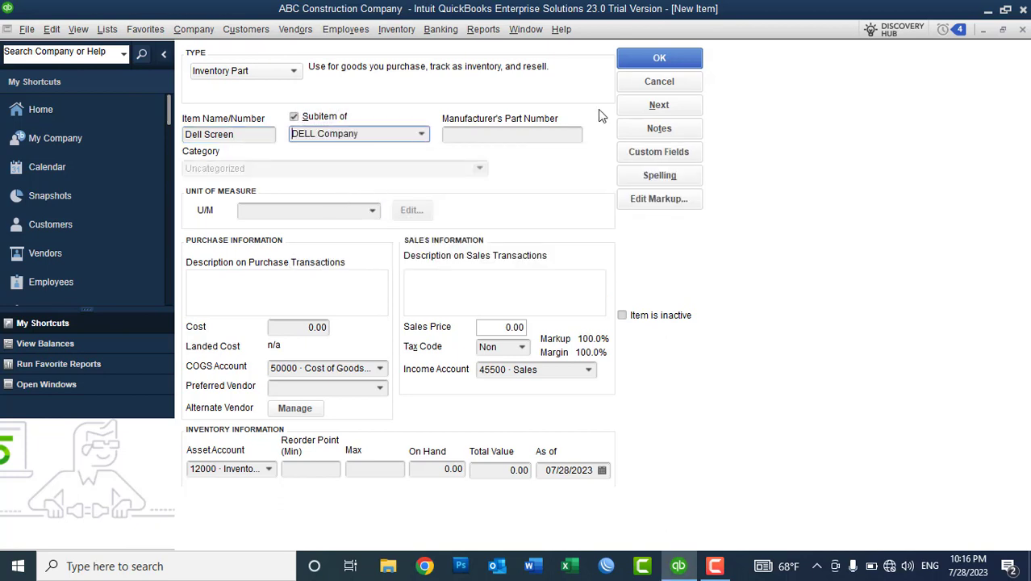
click(658, 105)
Create the Inventory Part item DELL Battery as a subitem of DELL Company and save it.
click(238, 137)
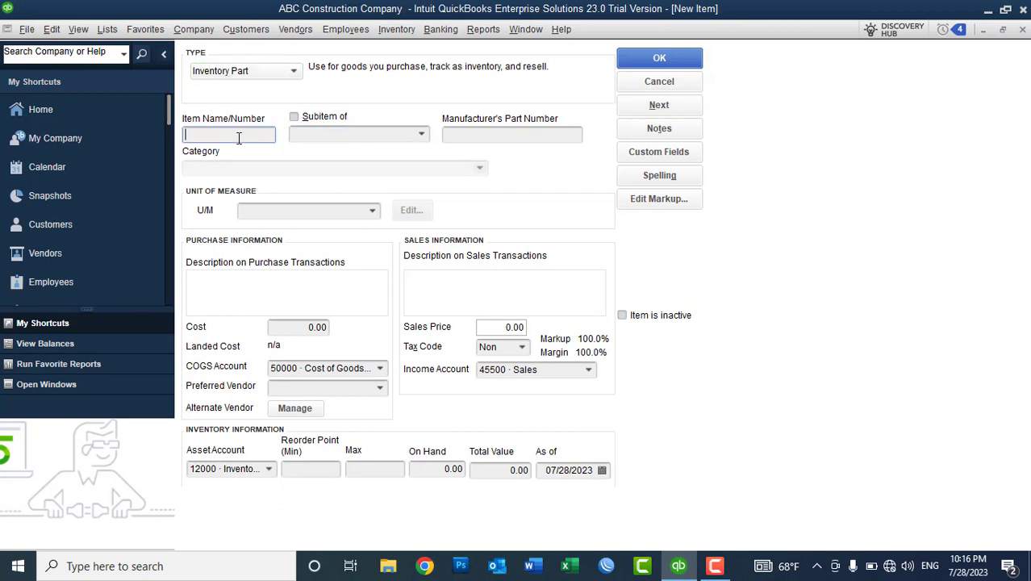
text(DELL Battery)
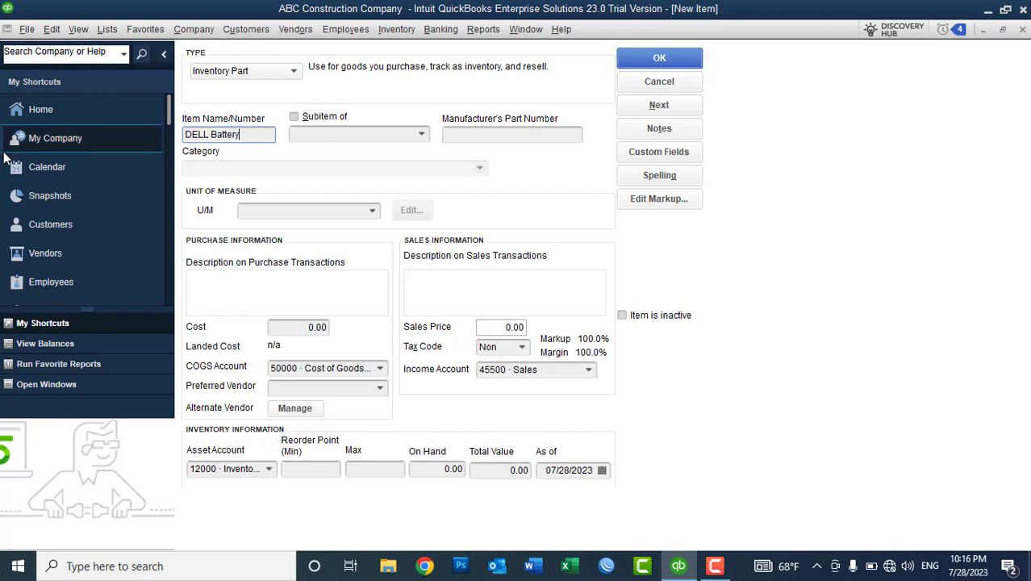
click(295, 117)
click(428, 136)
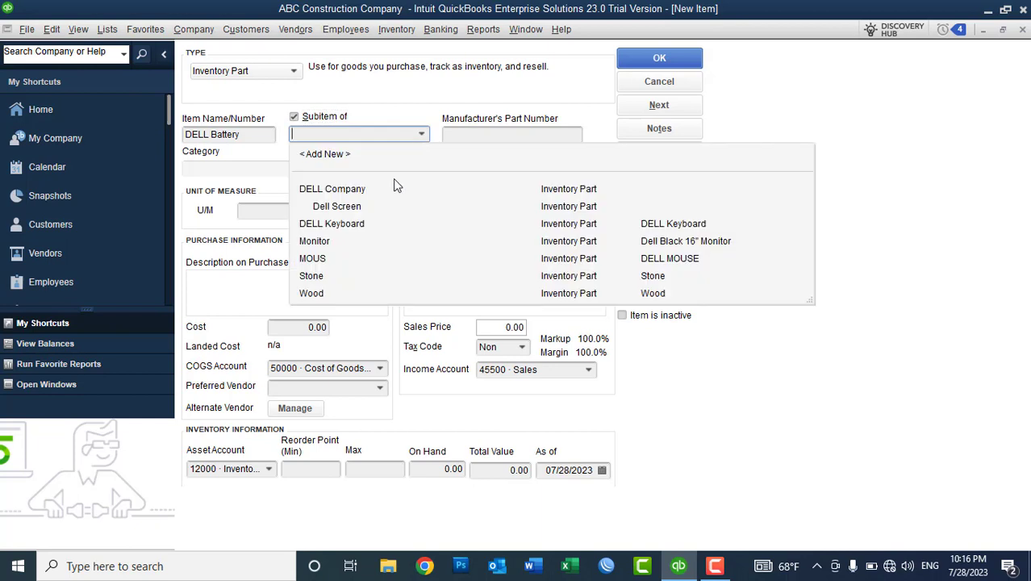
click(347, 190)
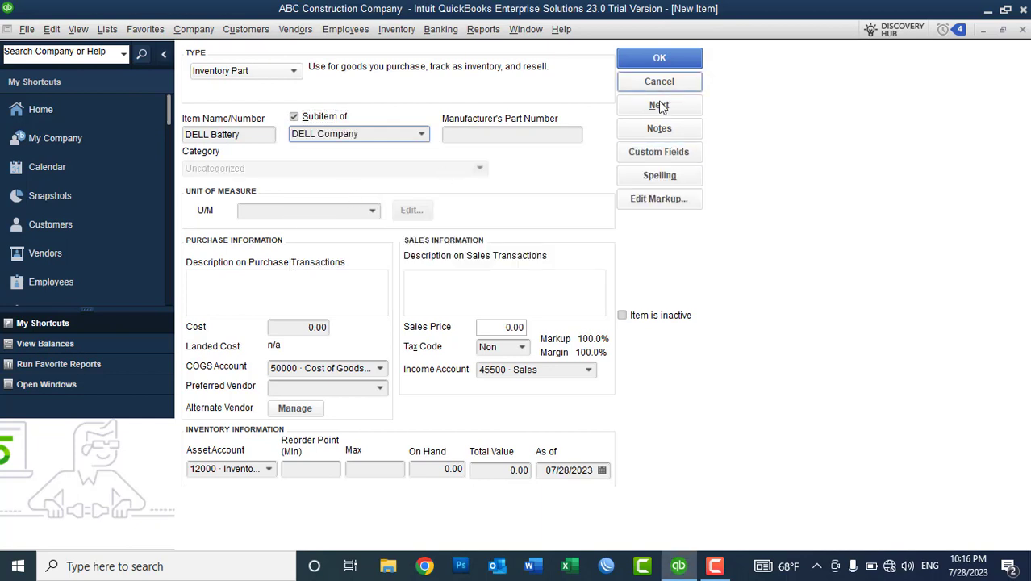
click(660, 105)
Create the Inventory Part item DELL Keyboard as a subitem of DELL Company and save it.
click(240, 137)
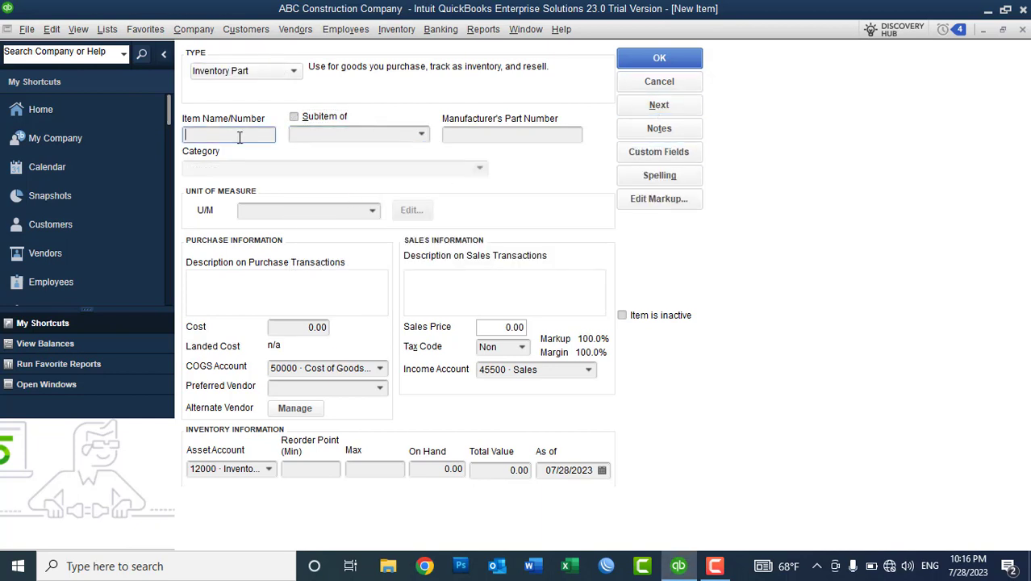
text(DELL Keyboard)
key(Tab)
click(338, 121)
click(420, 134)
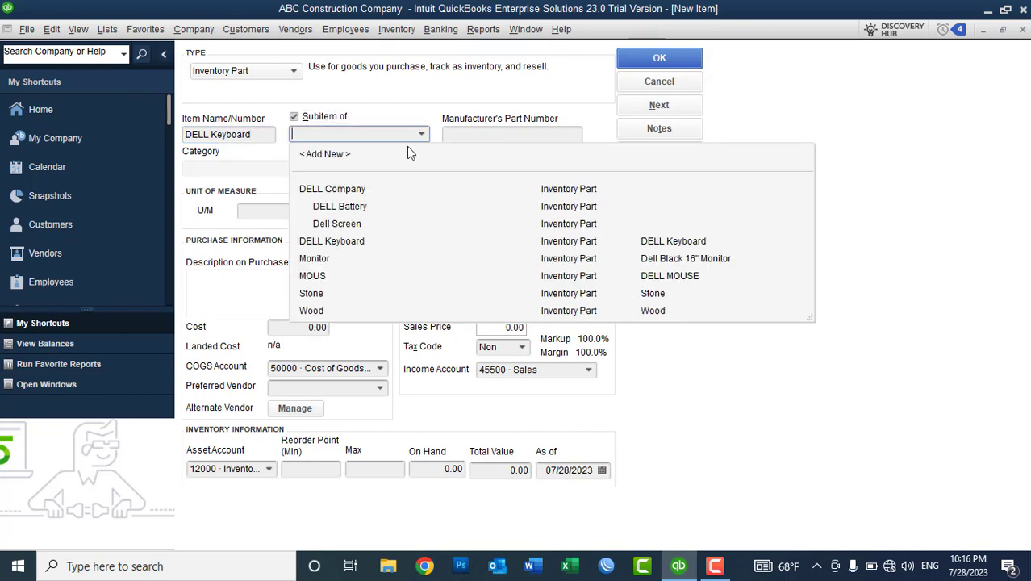
click(350, 193)
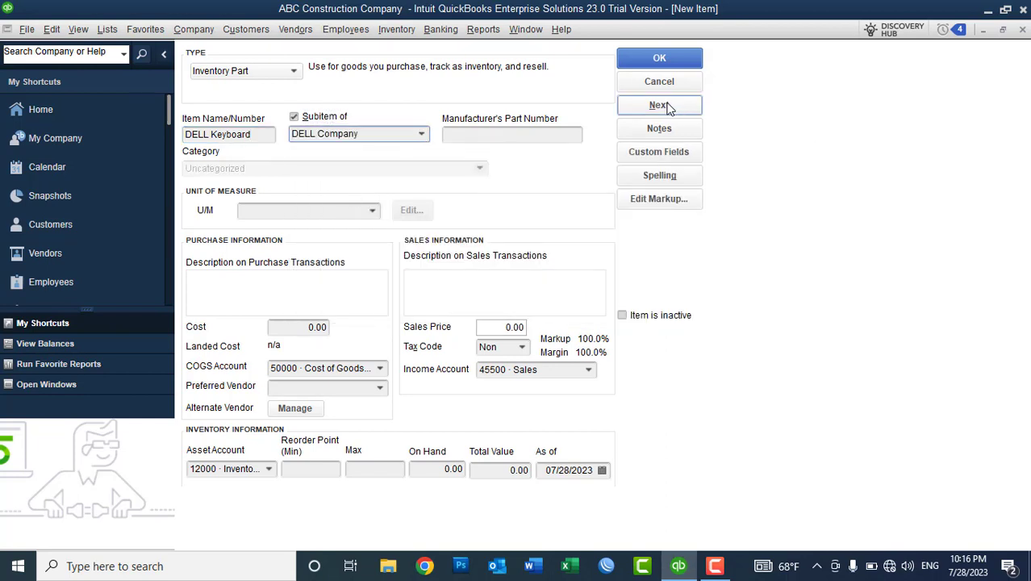
click(658, 105)
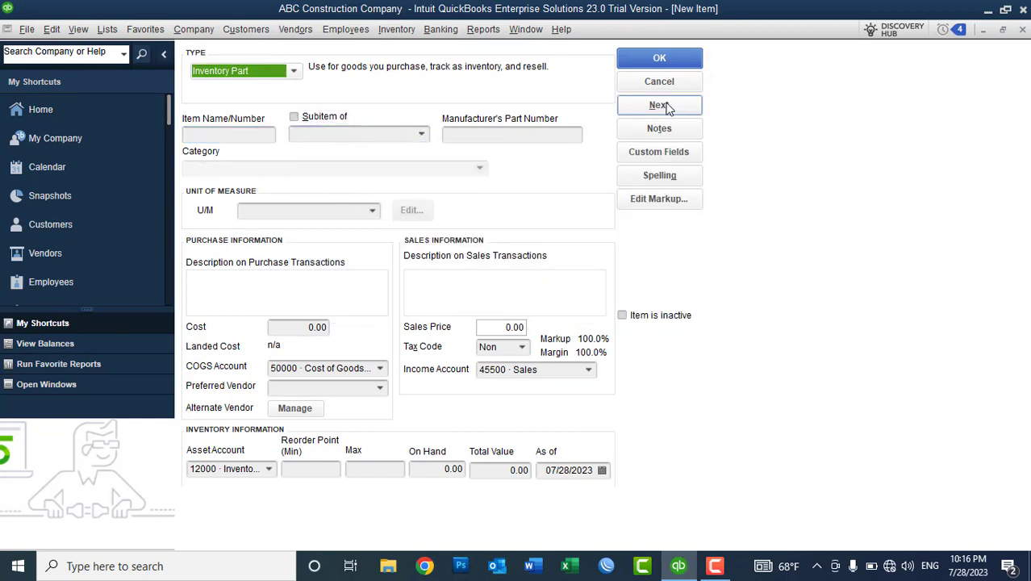
Set up a new item DELL 1513 Battery as a subitem of DELL Company:DELL Battery, with each (ea) as its unit of measure.
click(203, 137)
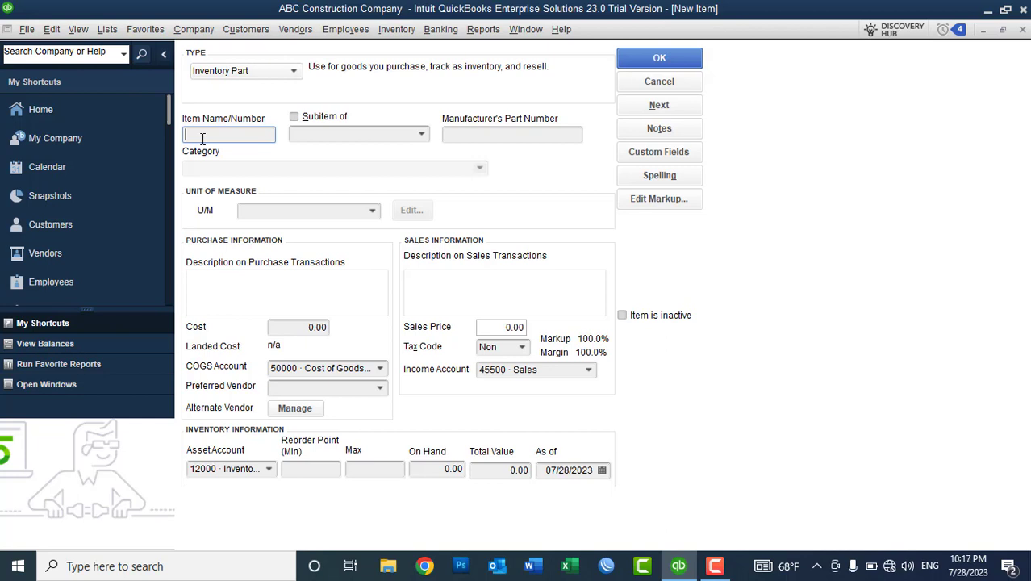
click(421, 134)
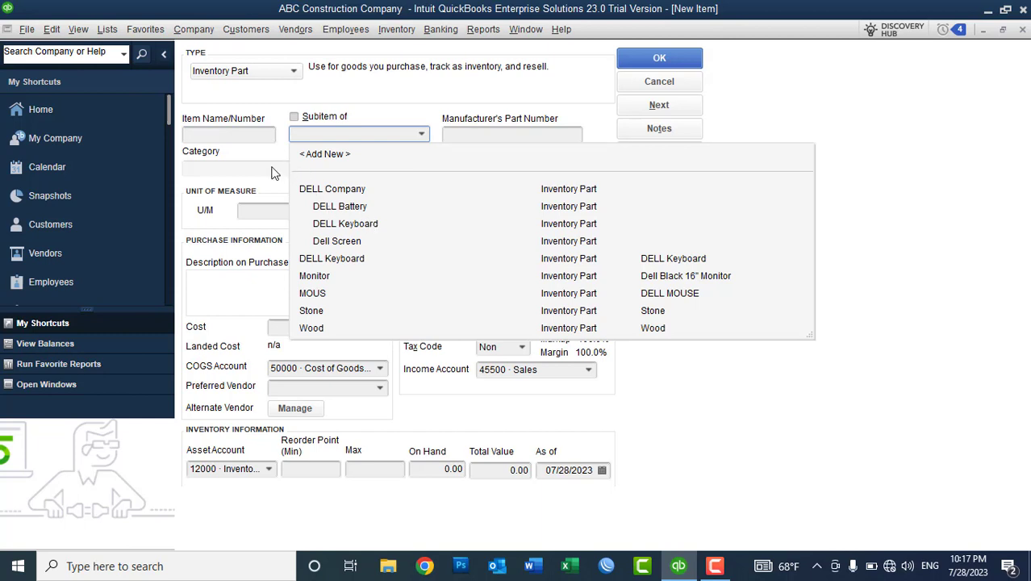
click(218, 134)
click(218, 134)
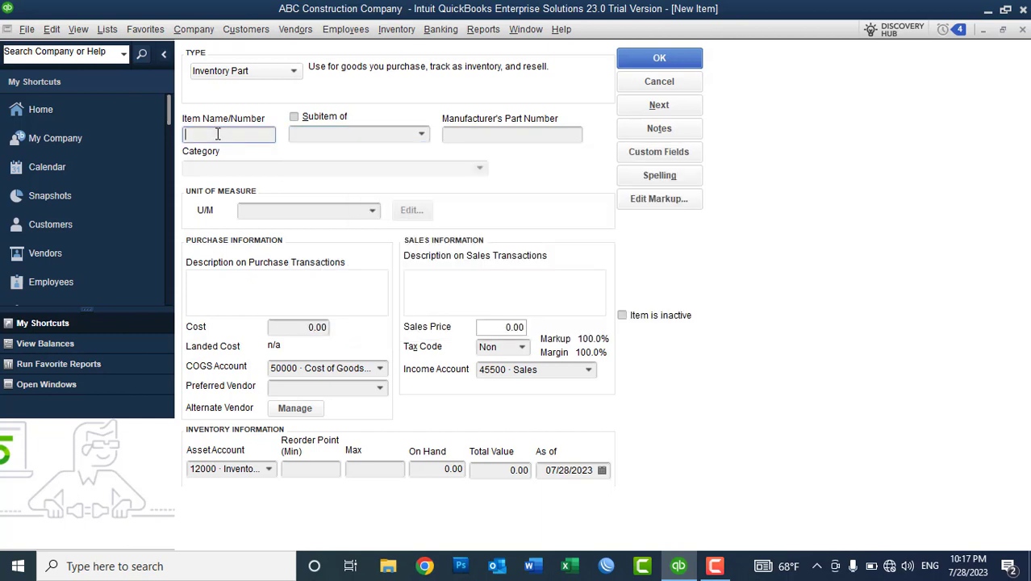
text(DELL 1513 Battery)
click(294, 117)
click(422, 134)
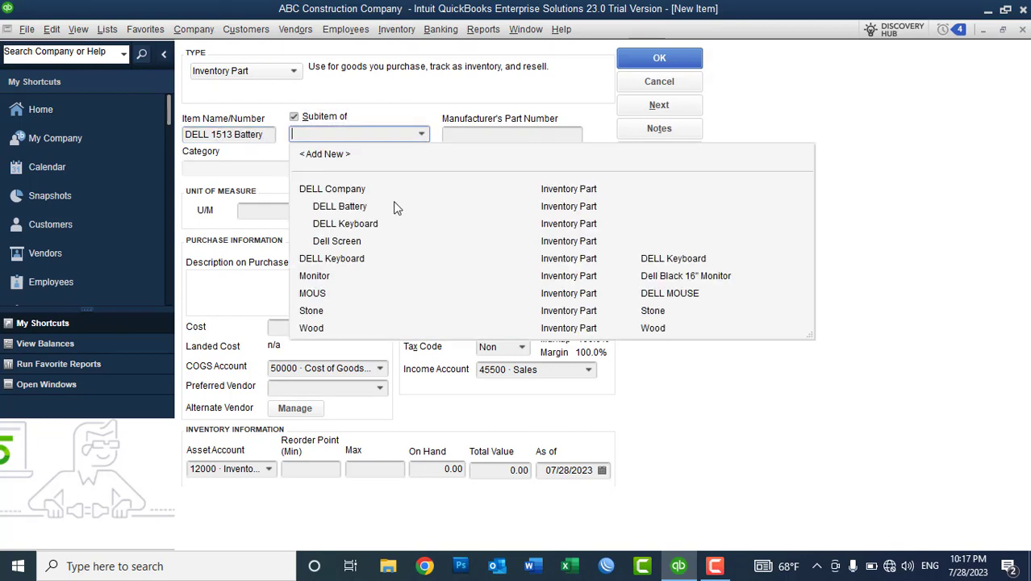
click(350, 207)
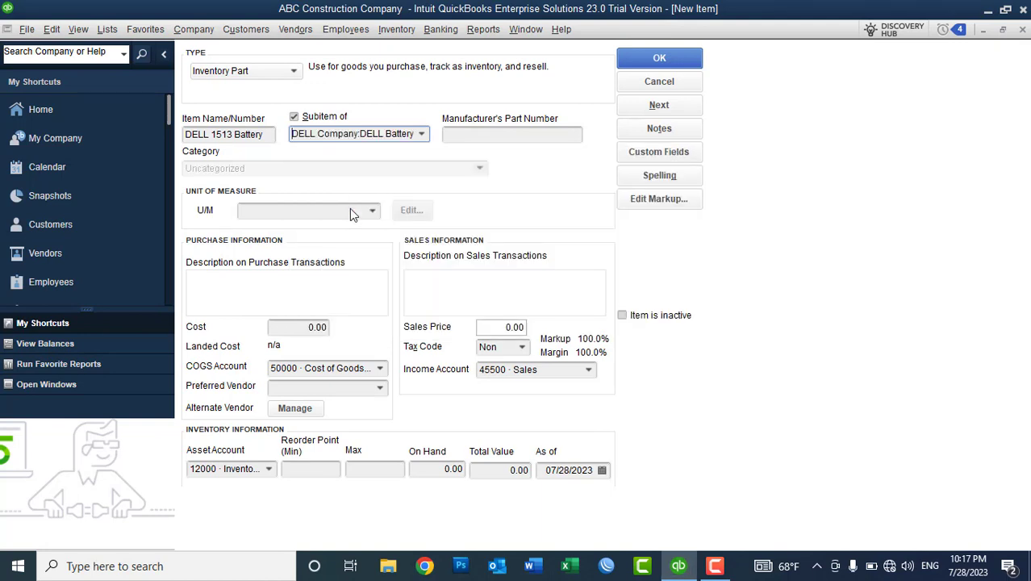
click(371, 211)
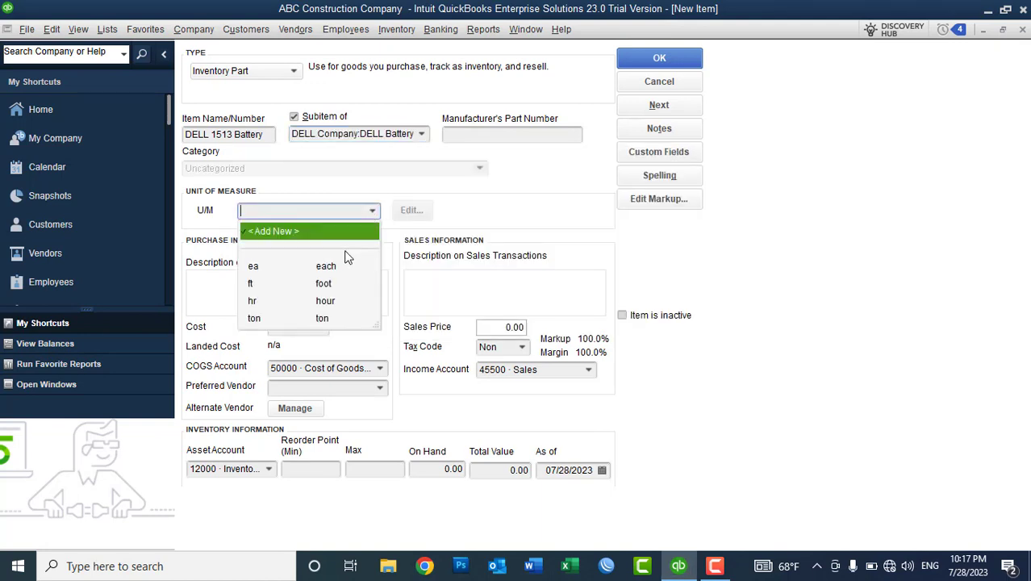
click(293, 268)
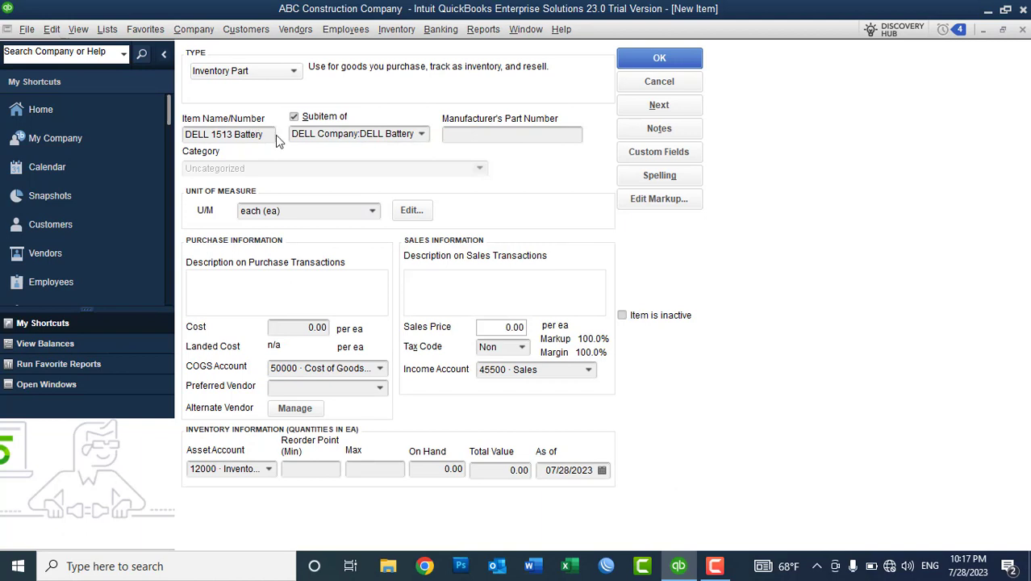
Copy the name DELL 1513 Battery into the item's purchase description and fill the sales description with the same text.
drag(273, 135, 103, 142)
key(ctrl+c)
click(232, 284)
key(ctrl+v)
click(461, 300)
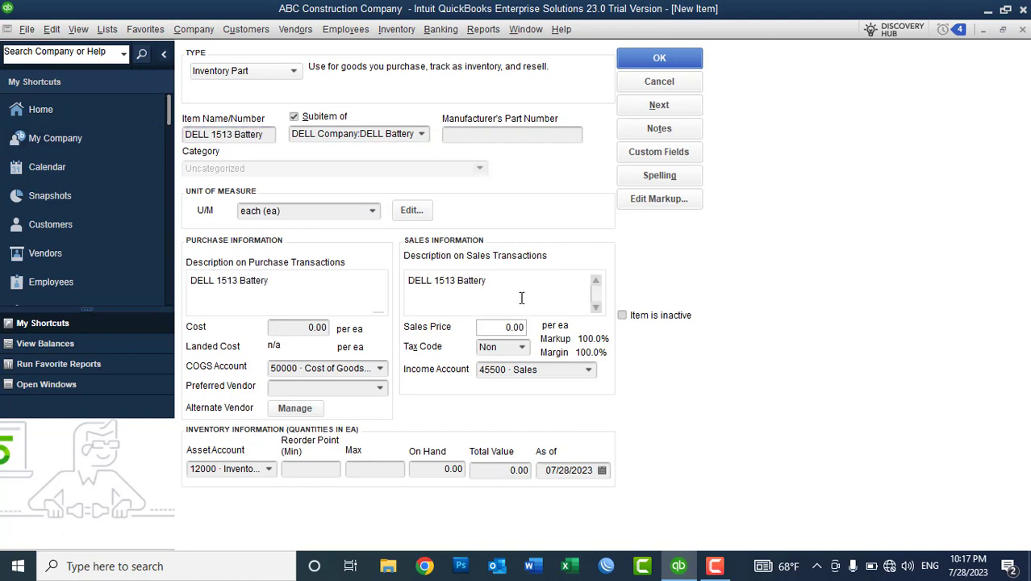
Set the DELL 1513 Battery item's cost to 1,200.00 and its sales price to 1,500.00.
click(305, 329)
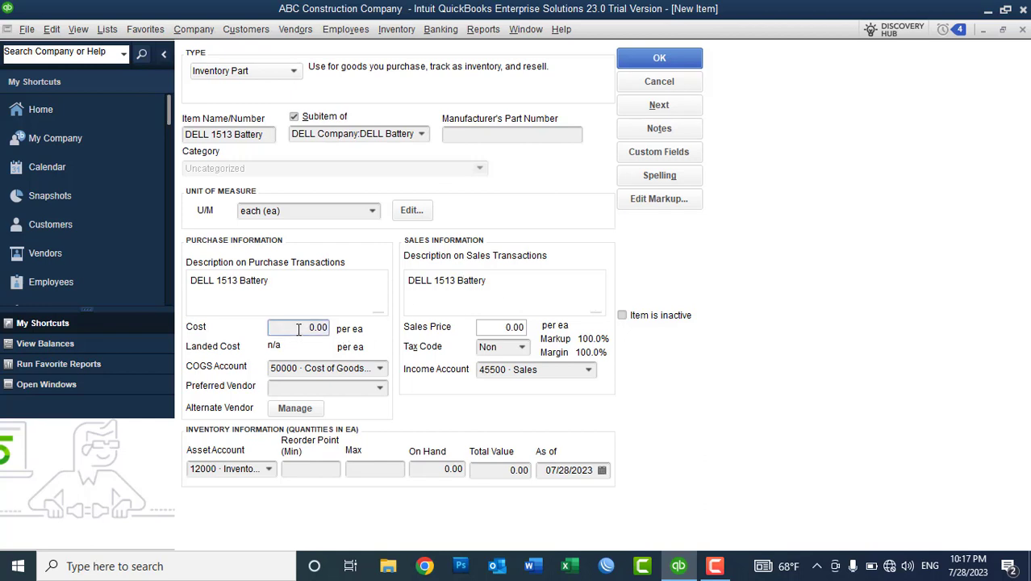
text(1200)
key(Tab)
click(500, 327)
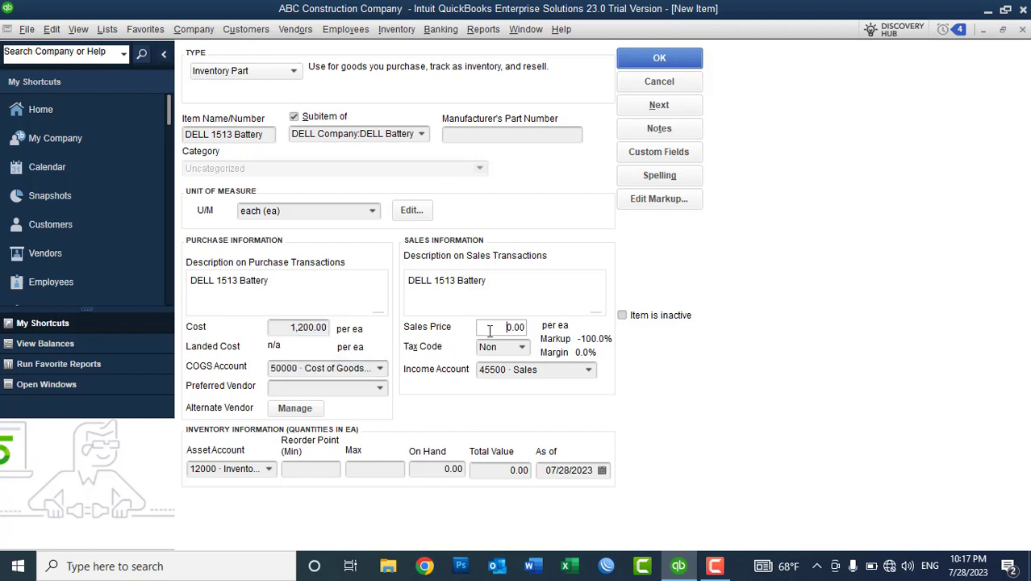
text(150)
key(Tab)
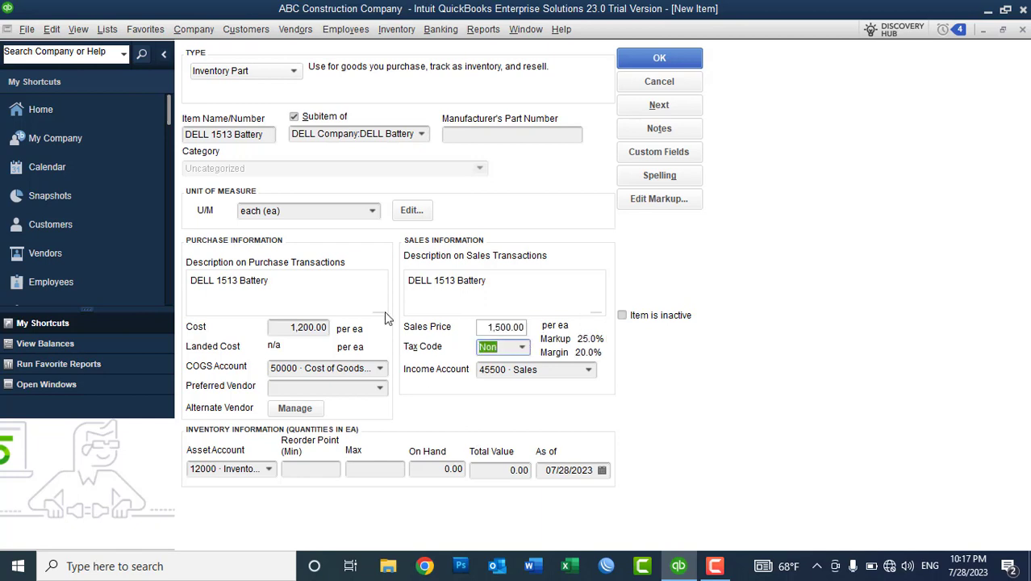
Set the reorder point minimum to 10 and maximum to 30, and save the item, continuing with a blank new one.
click(308, 470)
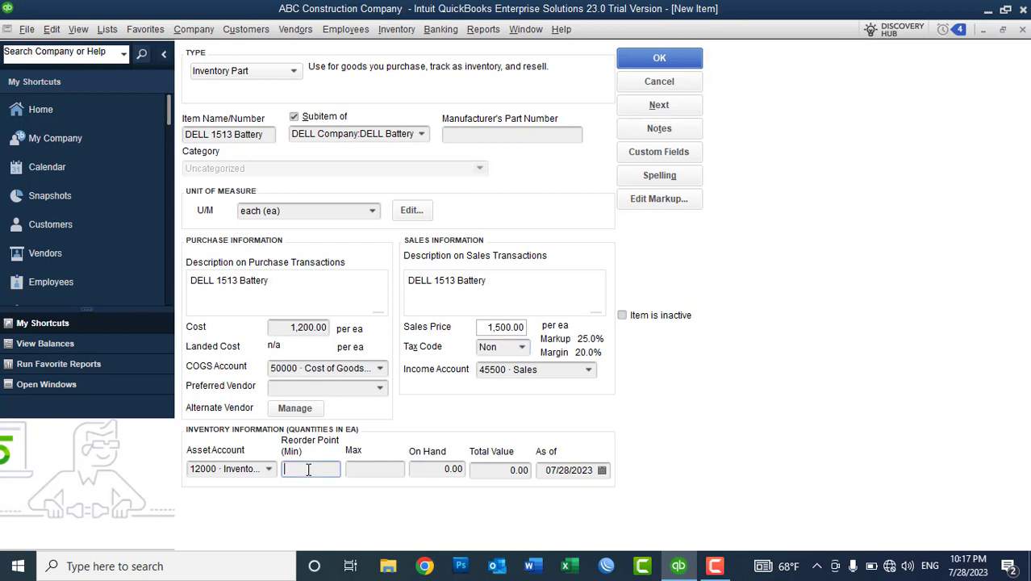
key(Tab)
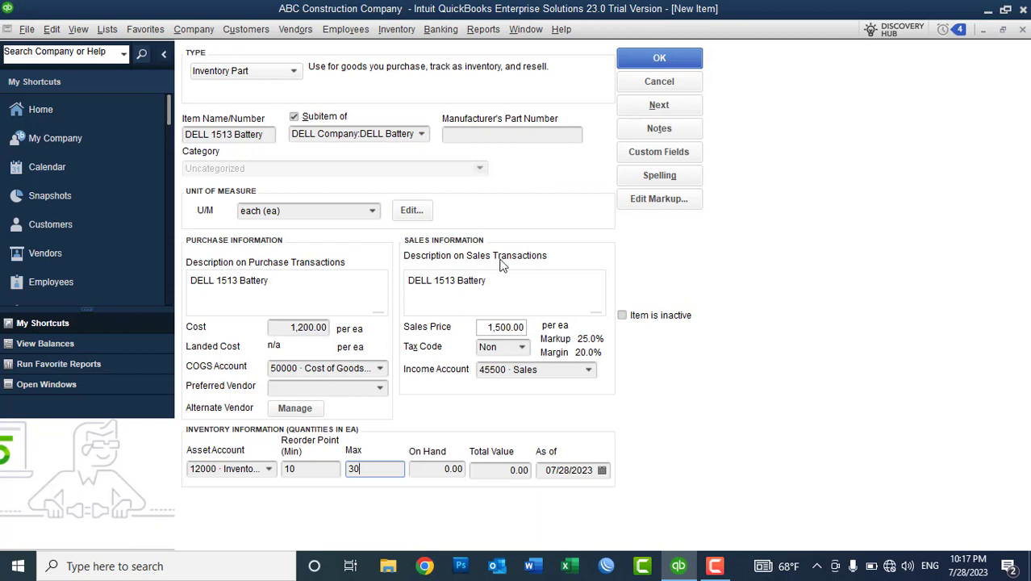
click(673, 105)
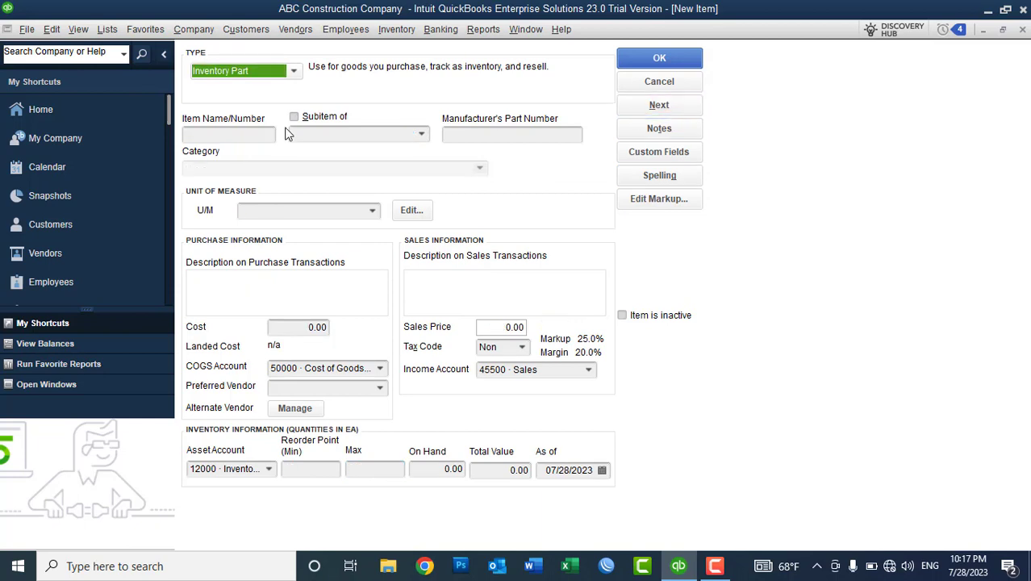
Name the new Inventory Part DELL 1520 Battery by adapting the copied battery name, and choose each (ea) as its unit of measure.
click(217, 135)
key(ctrl+v)
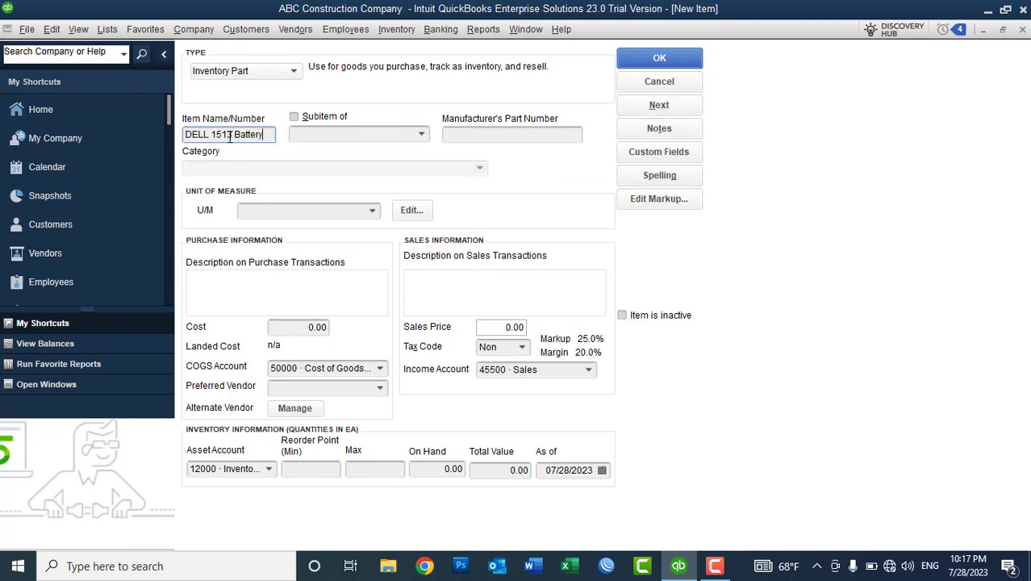
click(231, 136)
key(BackSpace)
key(BackSpace)
text(20)
click(372, 211)
click(291, 266)
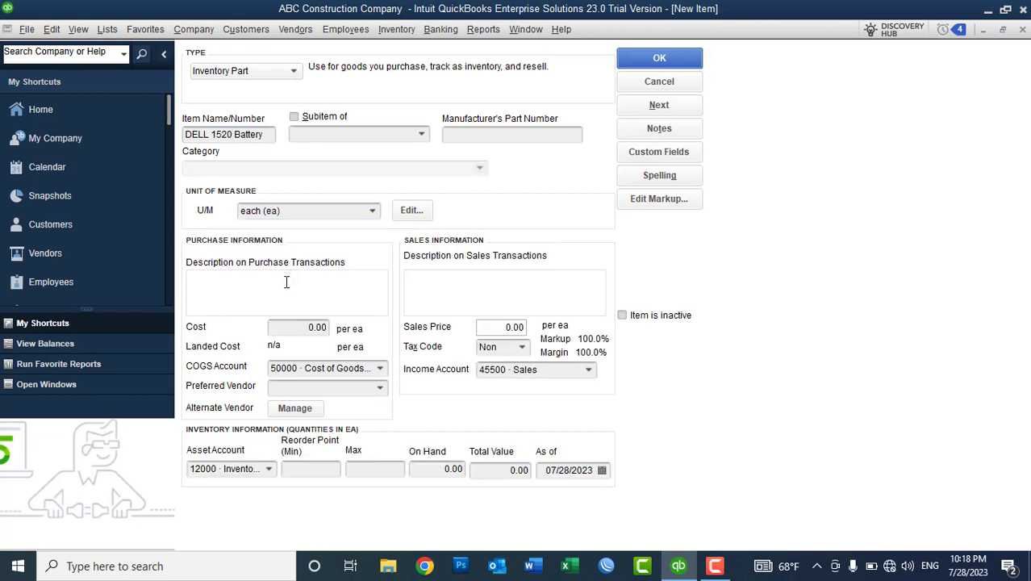
Copy the name DELL 1520 Battery into the purchase description and fill the sales description with the same text.
click(285, 282)
click(268, 136)
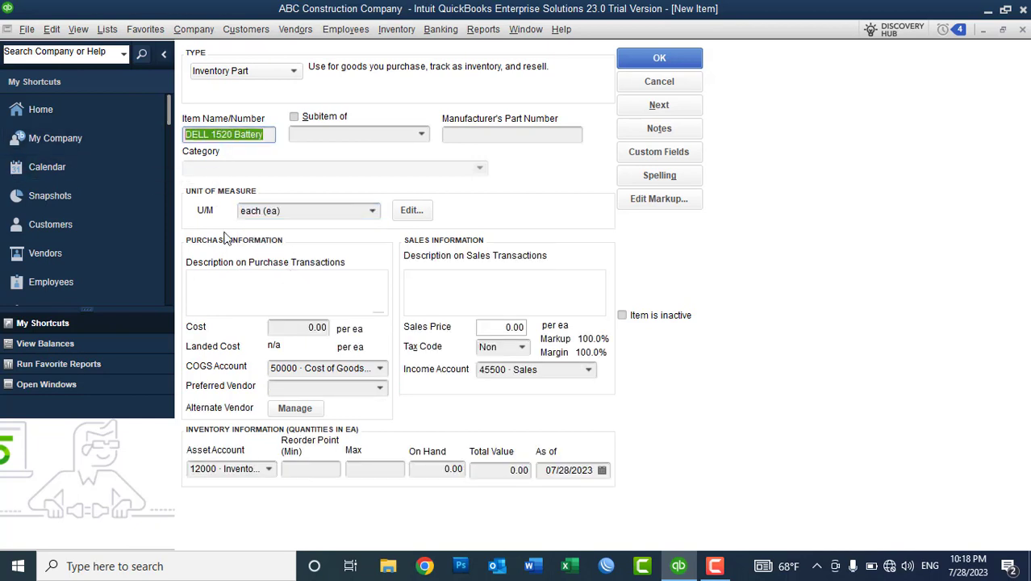
click(227, 307)
key(ctrl+v)
click(403, 307)
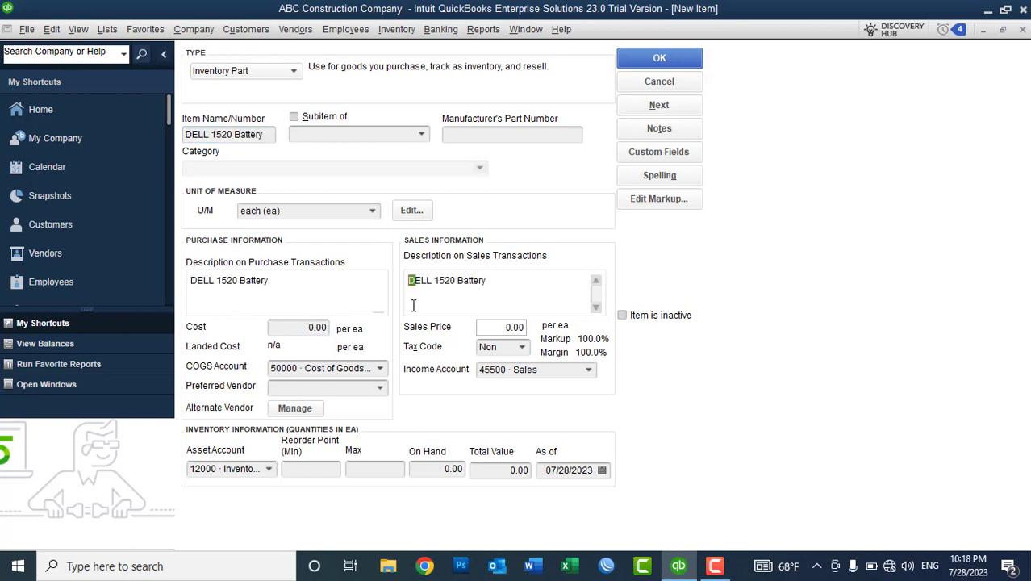
Set the DELL 1520 Battery's cost to 1,300.00 and sales price to 1,500.00, and save the item.
click(287, 325)
text(1,3)
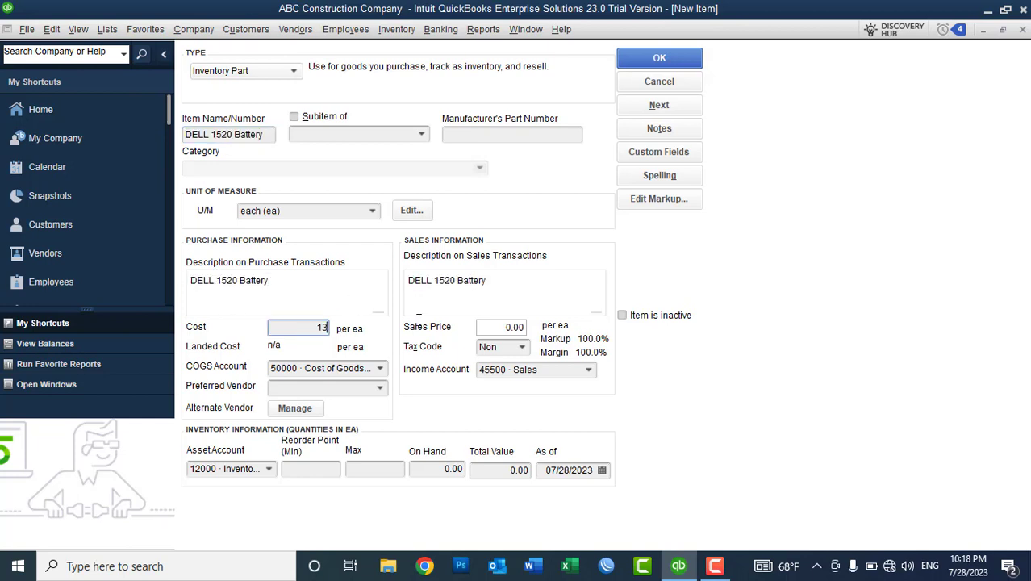
text(00)
key(Tab)
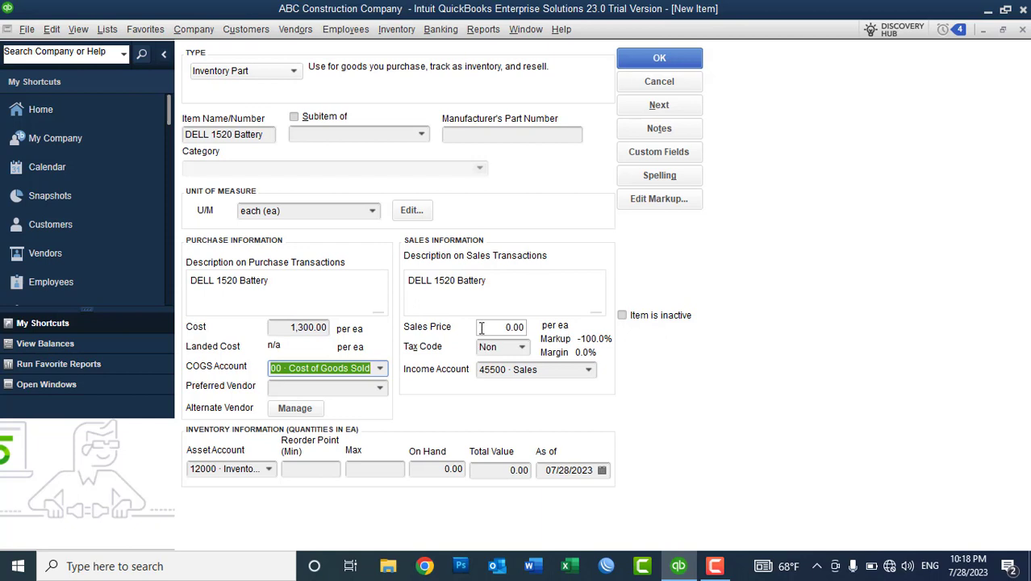
click(484, 327)
text(15)
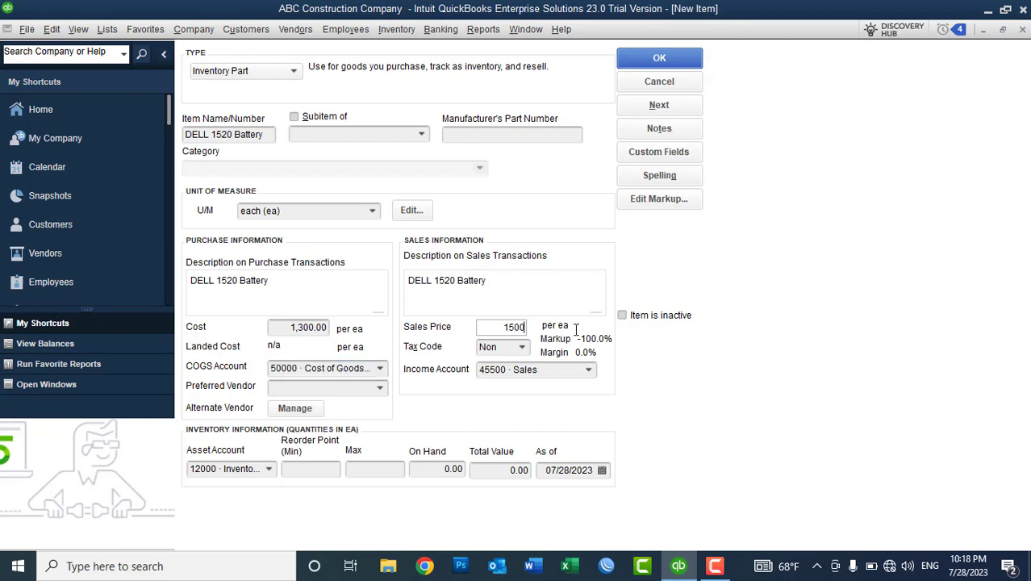
key(Tab)
click(637, 110)
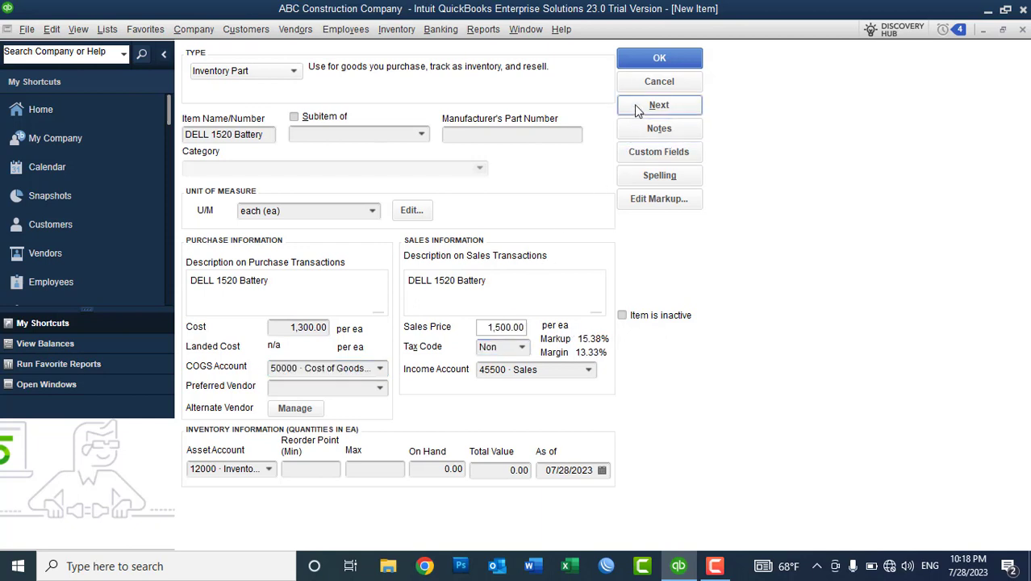
Discard the blank new item, and edit DELL 1520 Battery to save it as a subitem of DELL Company:DELL Battery.
click(423, 135)
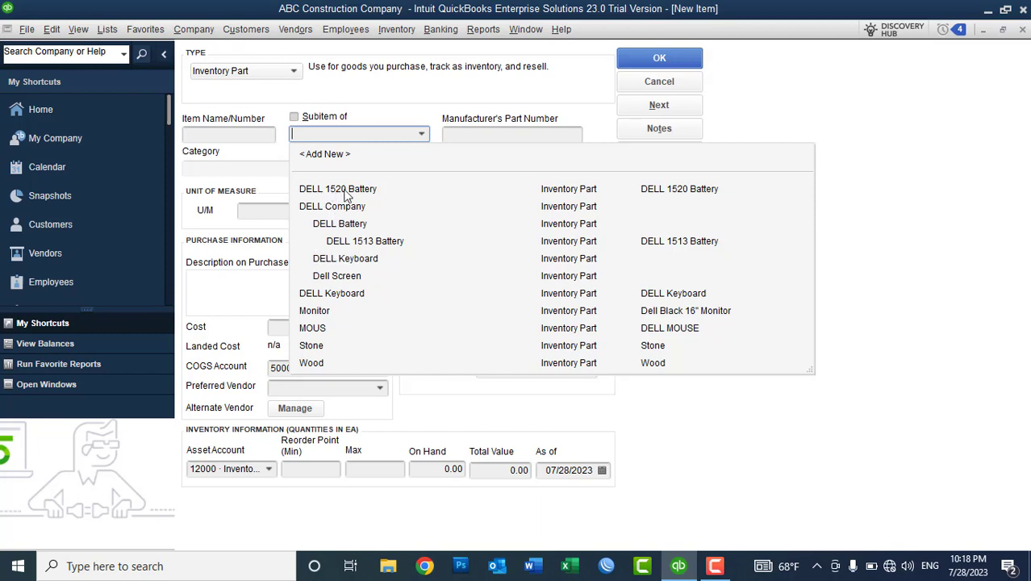
click(632, 82)
click(632, 82)
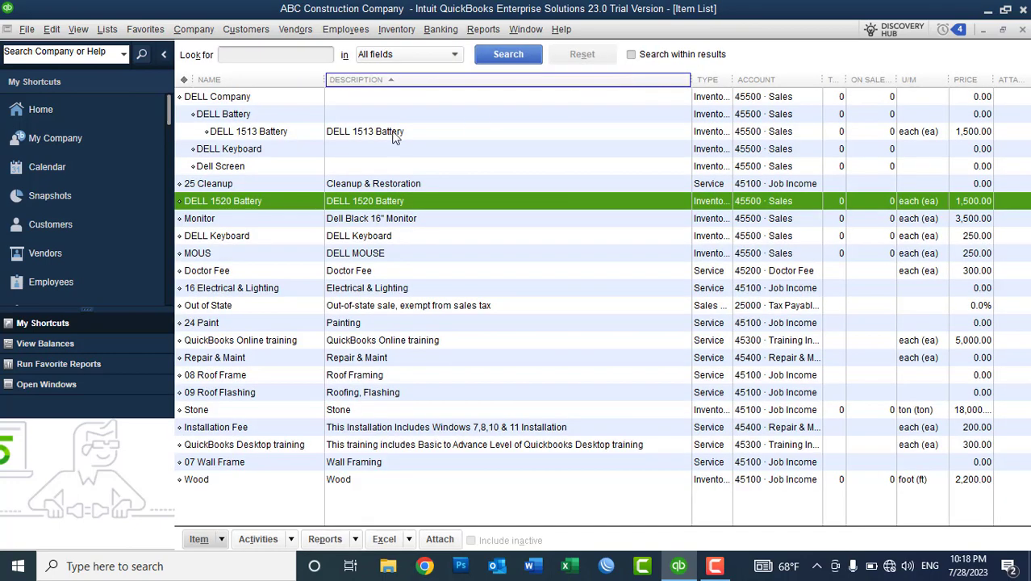
right_click(227, 204)
click(263, 262)
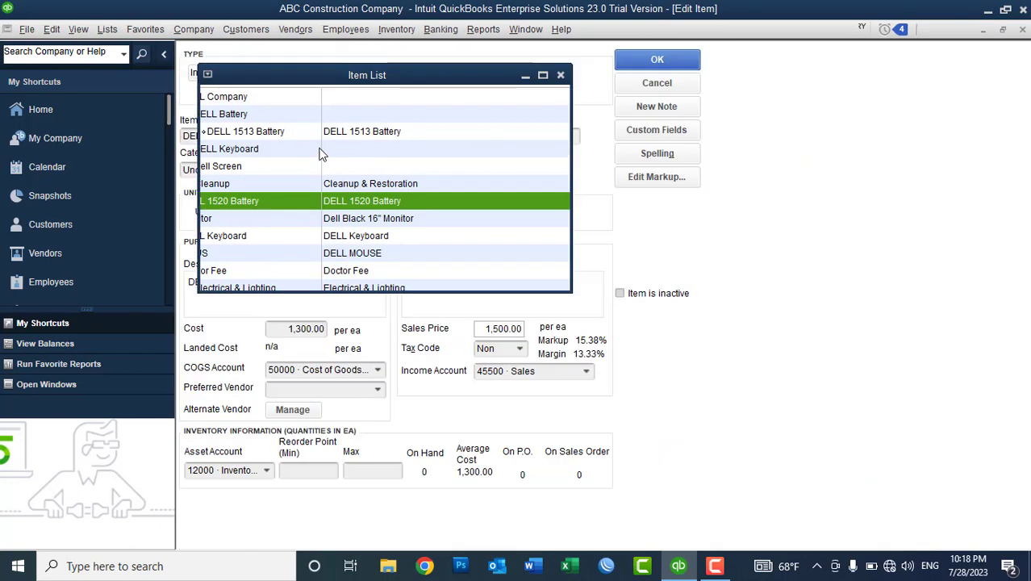
click(312, 120)
click(422, 134)
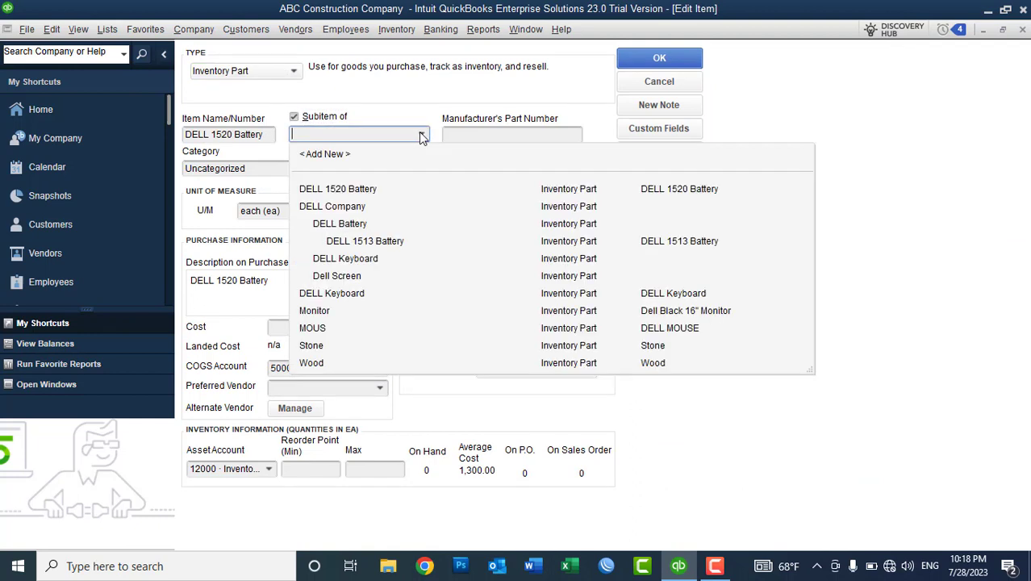
click(353, 227)
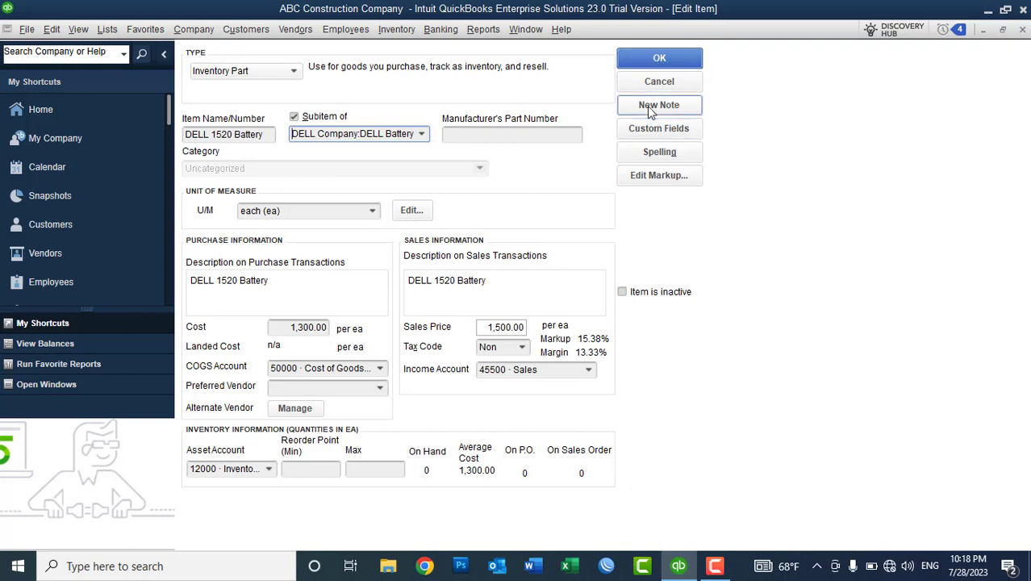
click(660, 58)
Start a new Inventory Part item from the Item List and name it DELL Screen - 1513.
right_click(450, 201)
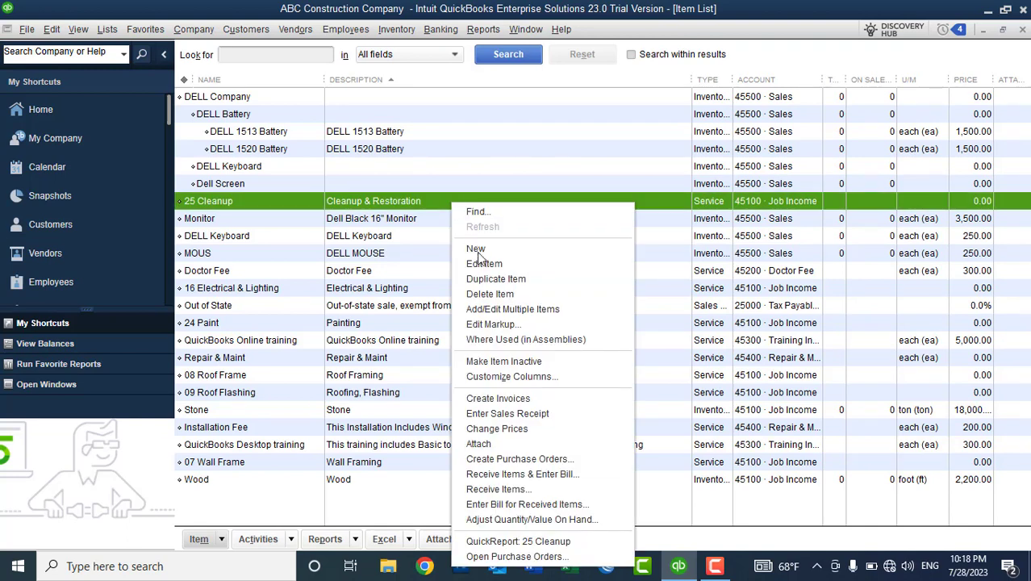
click(476, 254)
click(293, 71)
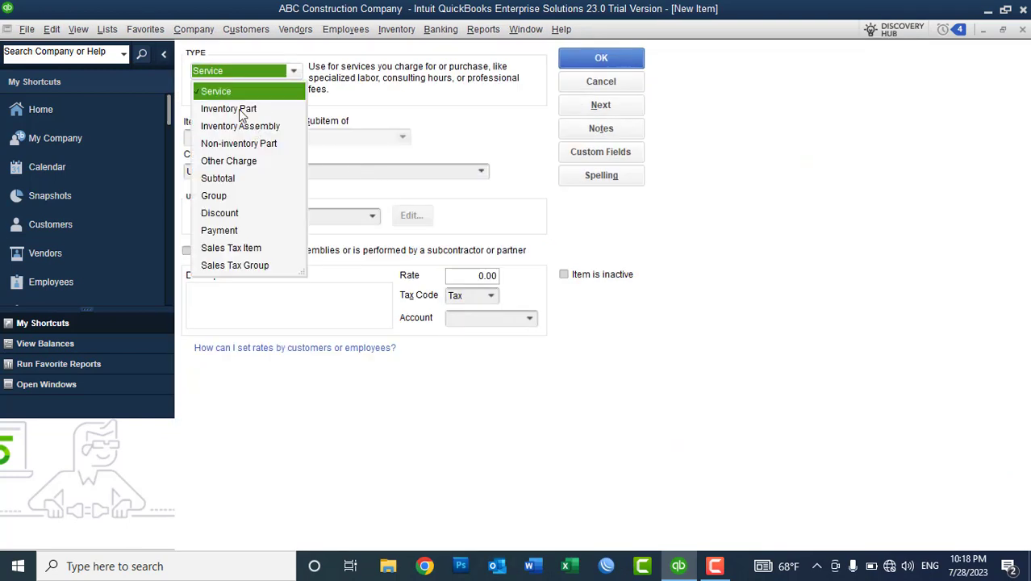
click(242, 105)
click(240, 137)
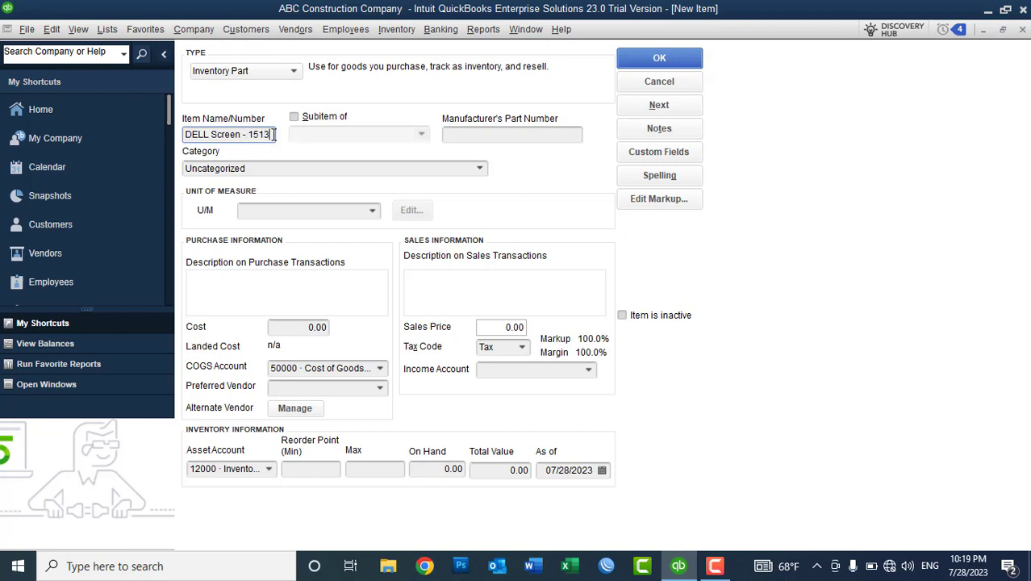
Choose each (ea) as the unit of measure and copy the name DELL Screen - 1513 into the purchase and sales descriptions.
drag(274, 134, 105, 143)
key(ctrl+c)
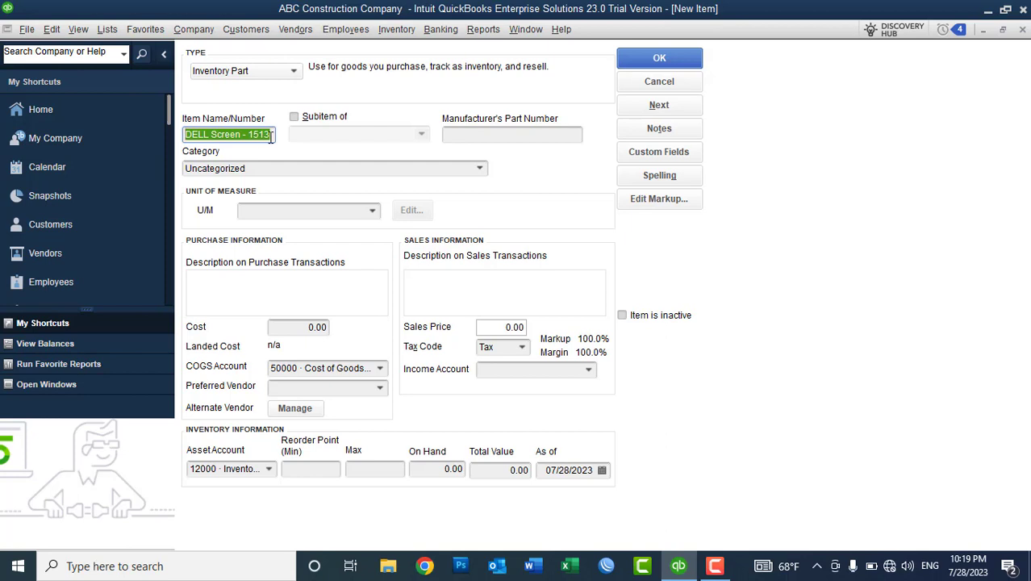
click(372, 211)
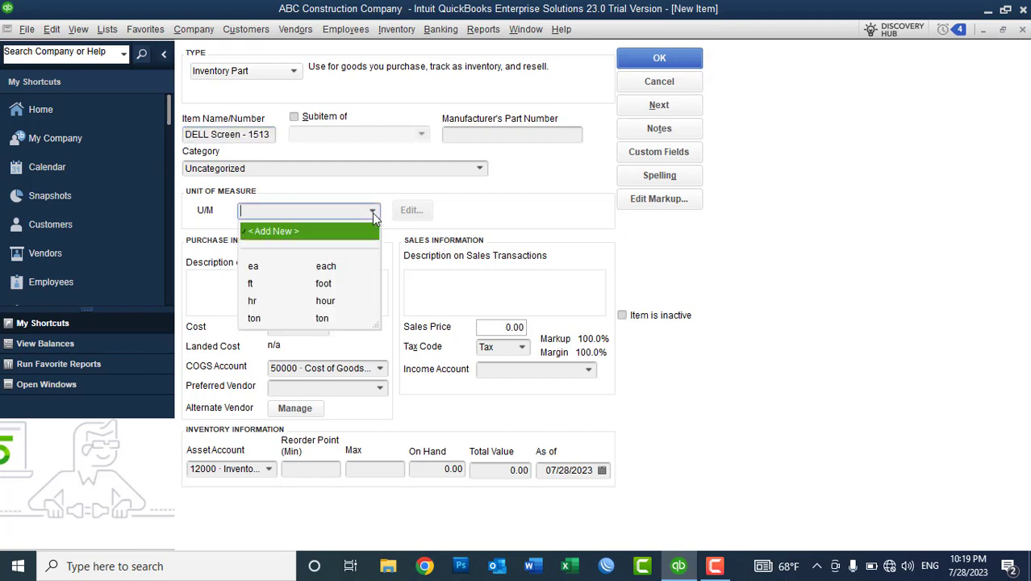
click(297, 266)
click(274, 294)
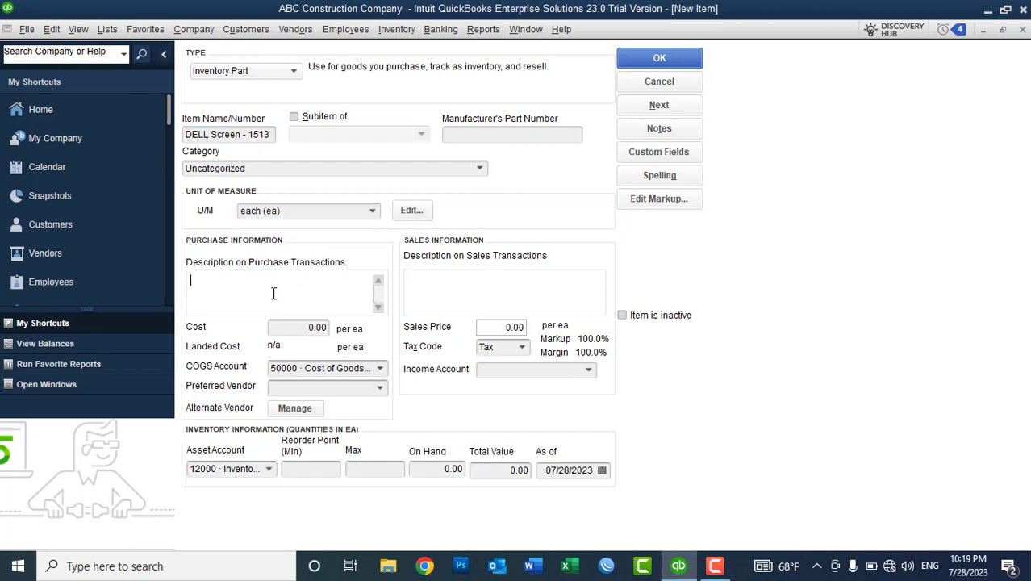
key(ctrl+v)
click(465, 293)
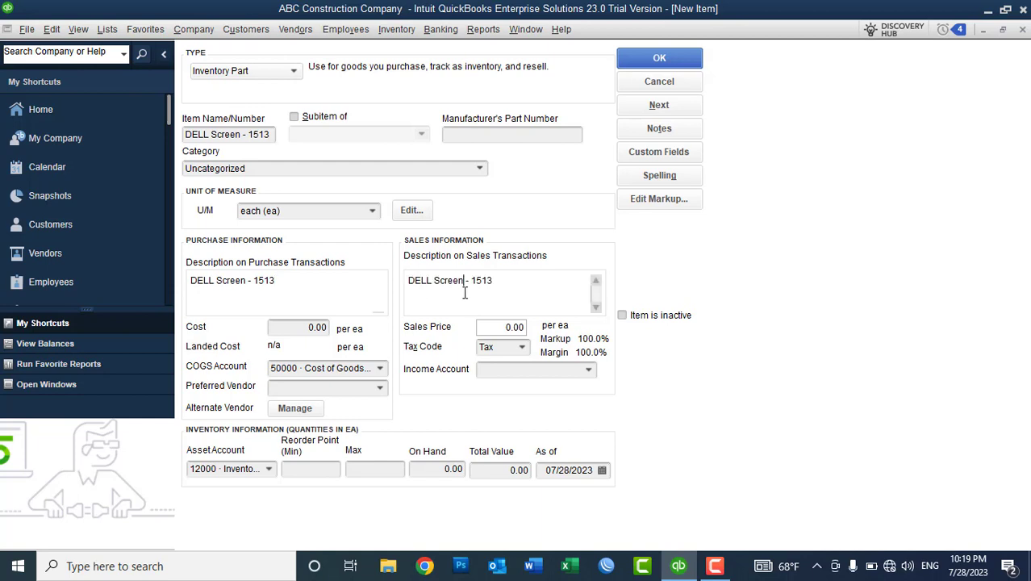
Set the screen's cost to 1,000.00 and sales price to 1,600.00, with 45500 · Sales as the income account.
click(311, 331)
text(1000)
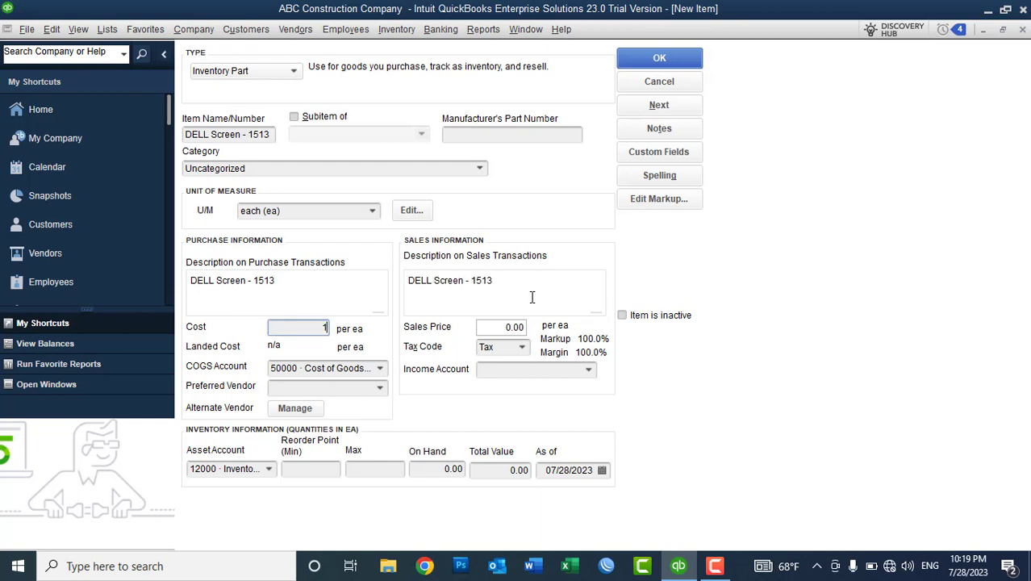
click(502, 329)
text(16)
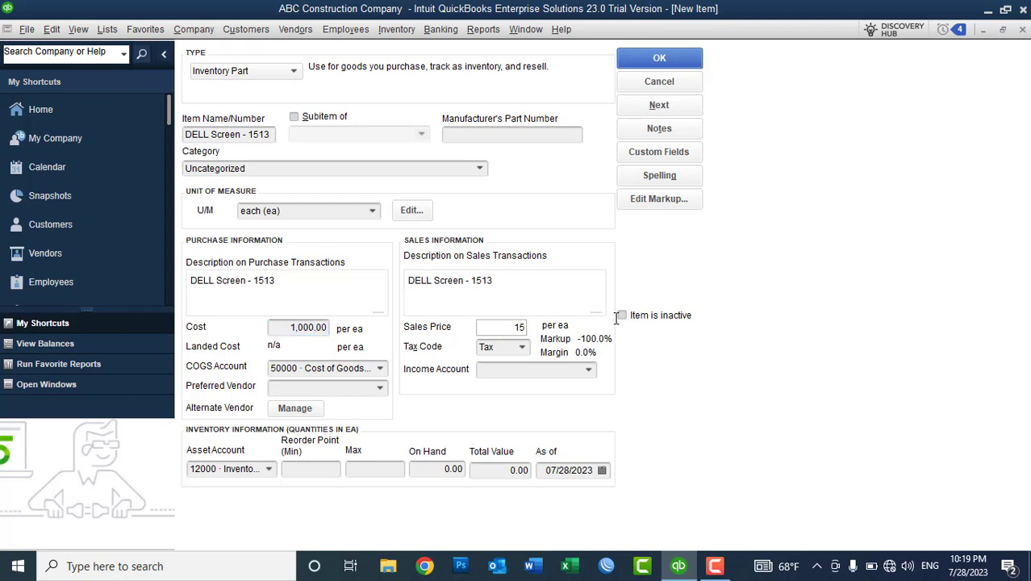
key(Tab)
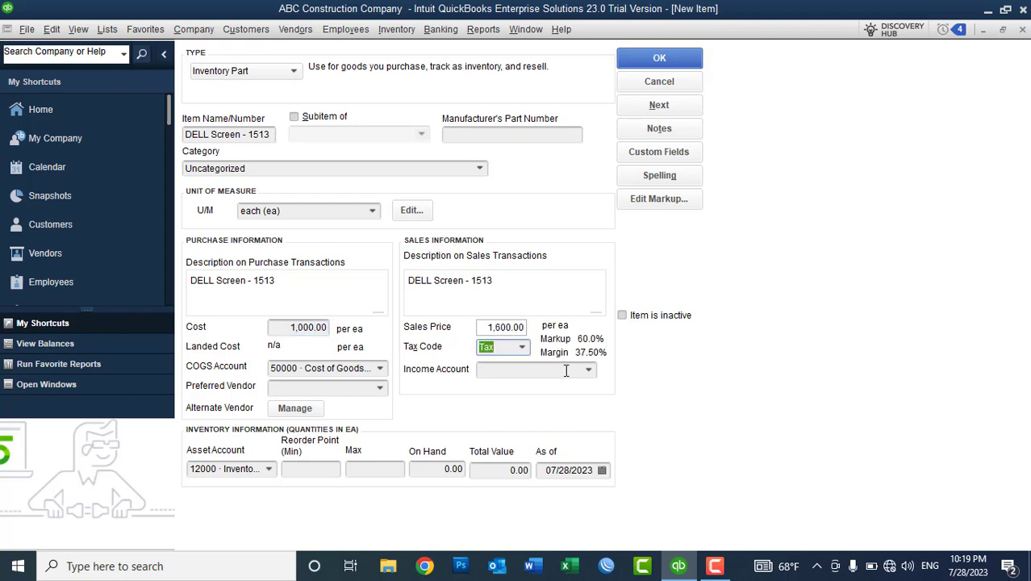
click(592, 371)
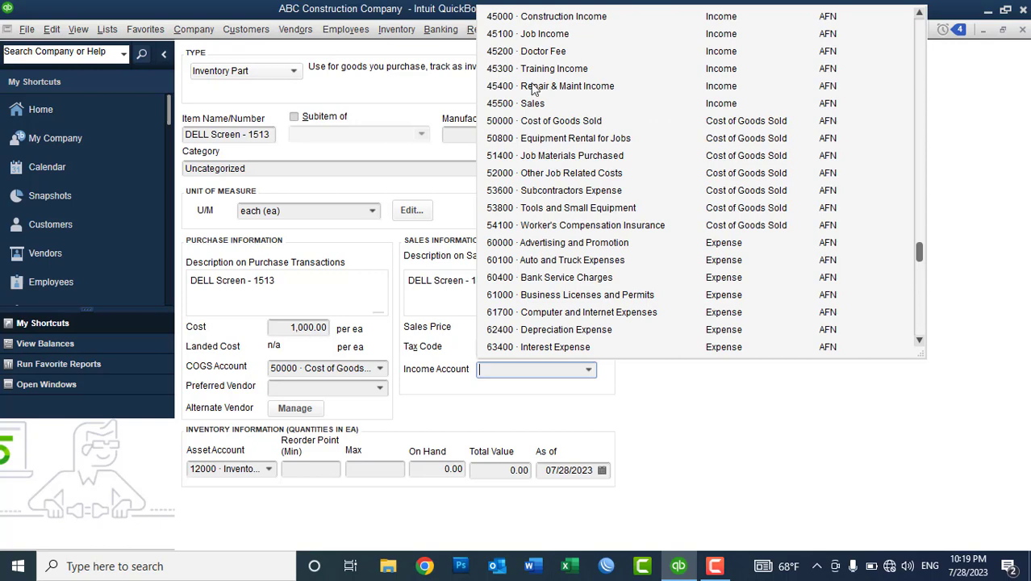
click(533, 104)
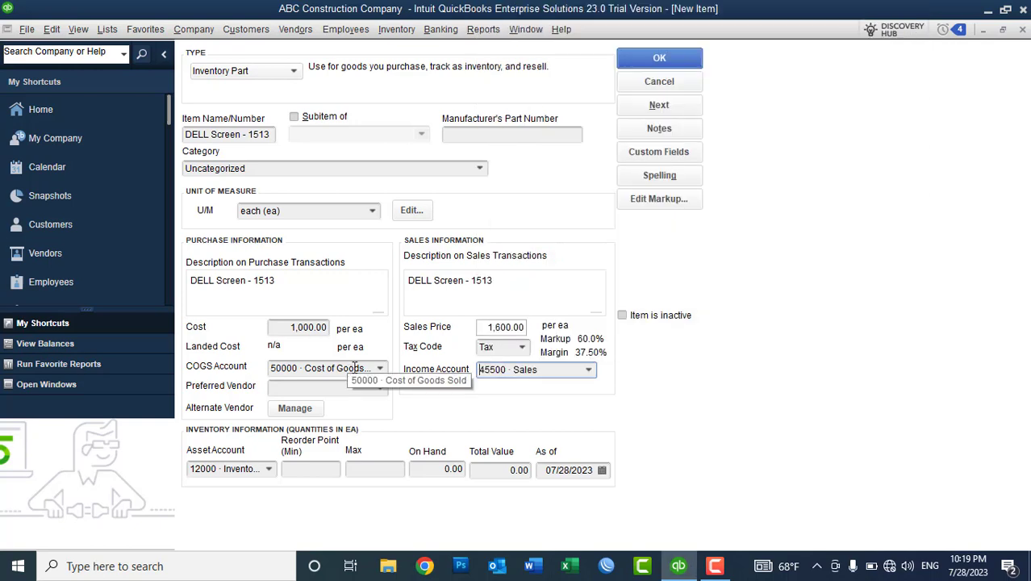
Make DELL Screen - 1513 a subitem of DELL Company:Dell Screen.
click(317, 118)
click(420, 135)
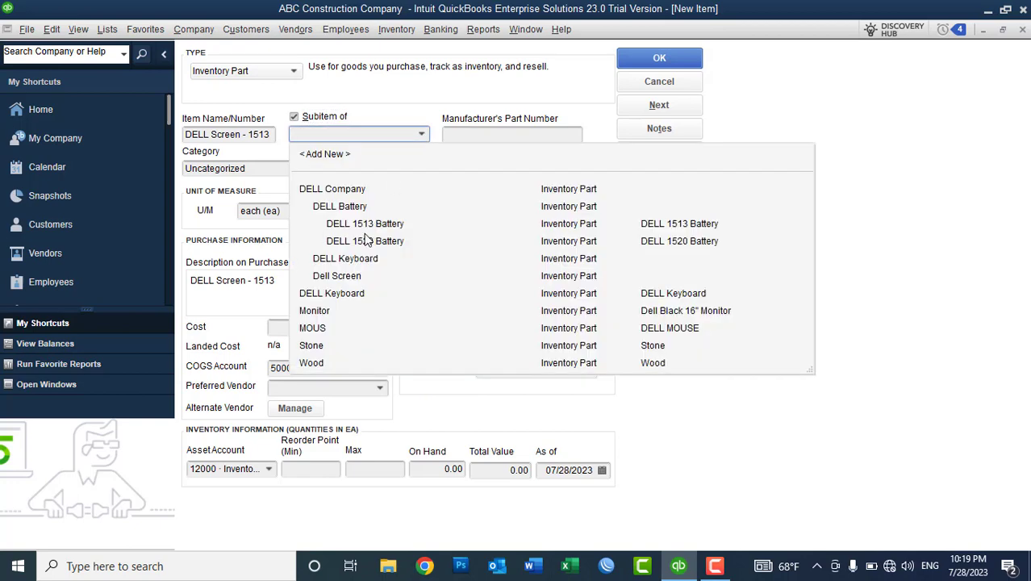
click(358, 261)
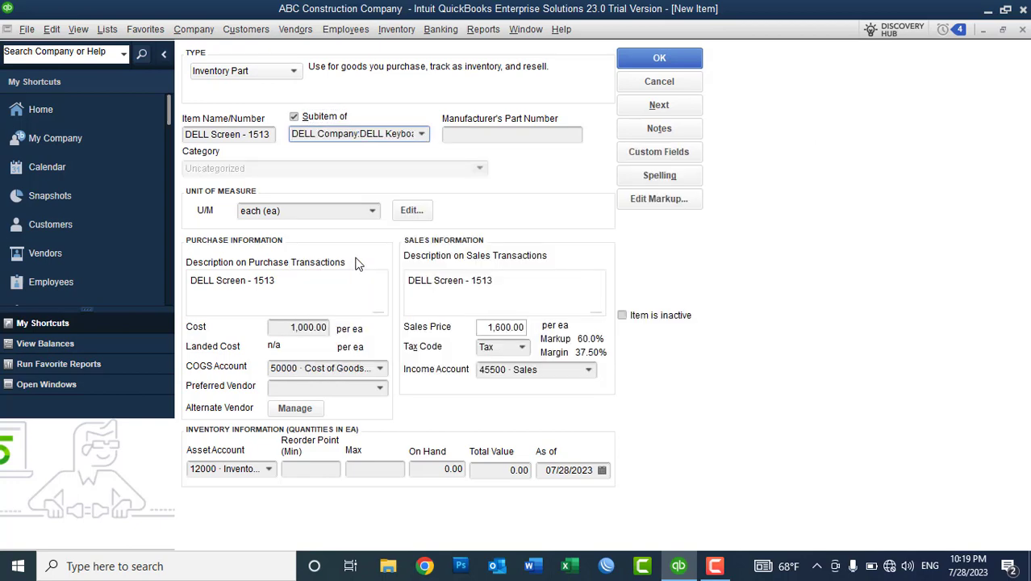
click(421, 134)
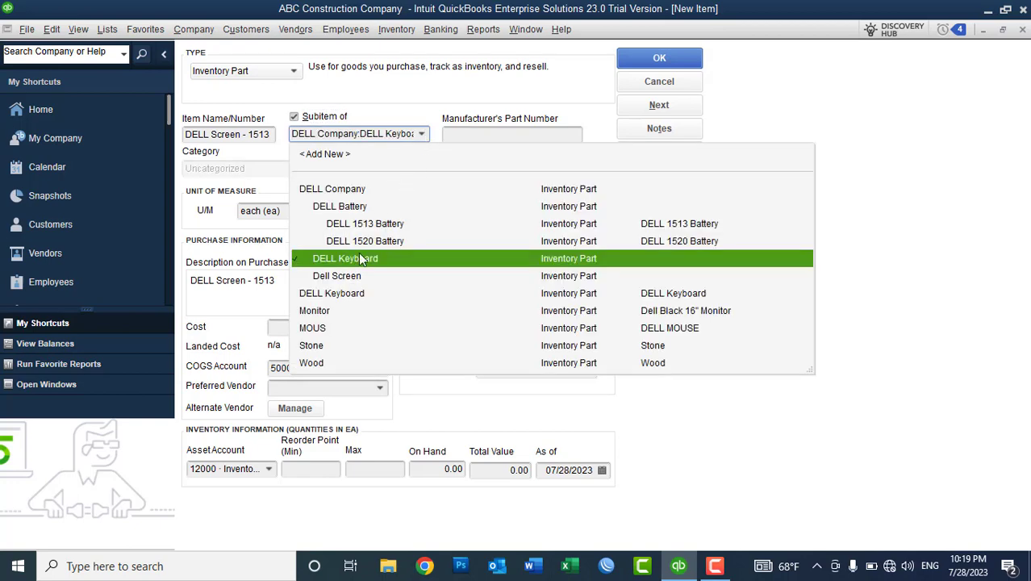
click(349, 276)
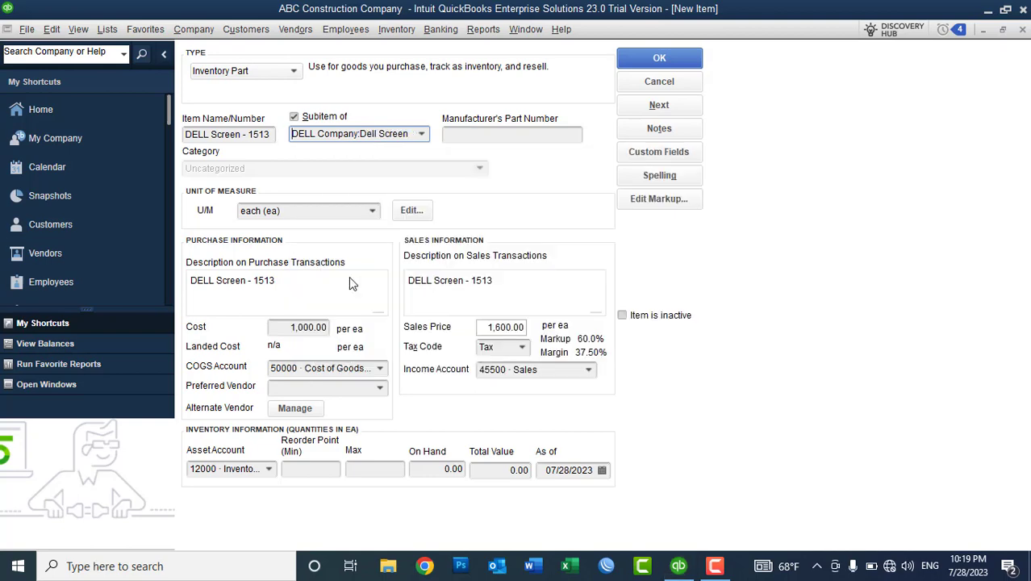
Save the 1513 screen item, name the next inventory part DELL Screen - 1520 and copy that name.
click(649, 107)
click(226, 135)
key(ctrl+v)
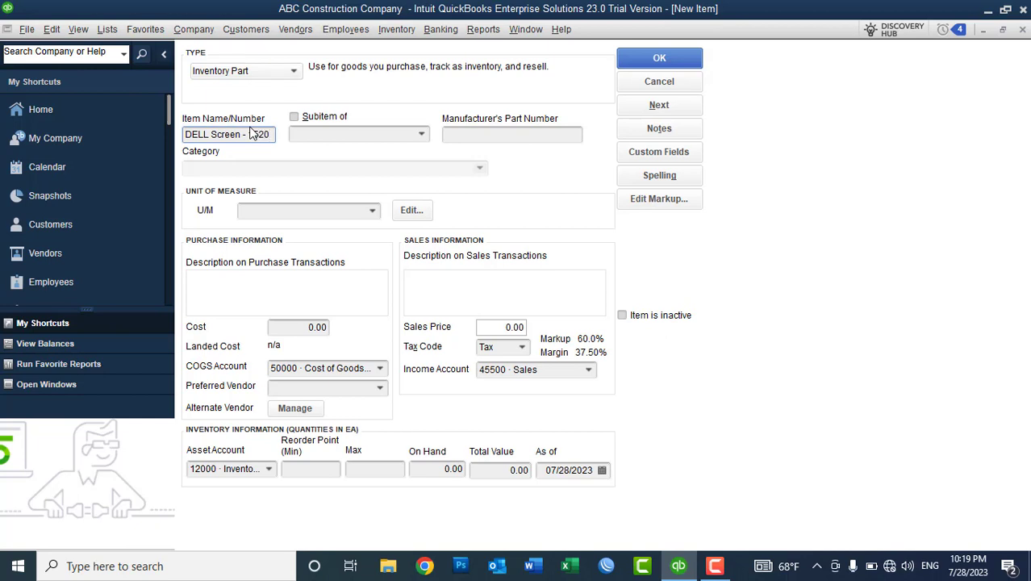
drag(271, 135, 167, 135)
key(ctrl+c)
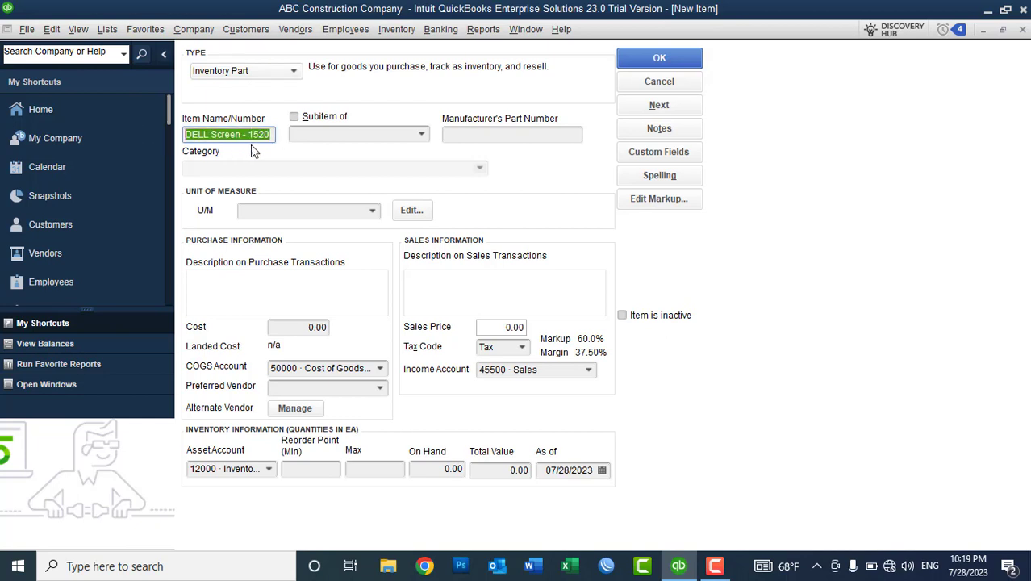
Choose each (ea) as the unit of measure and fill the purchase and sales descriptions with DELL Screen - 1520.
click(372, 210)
click(309, 269)
click(283, 286)
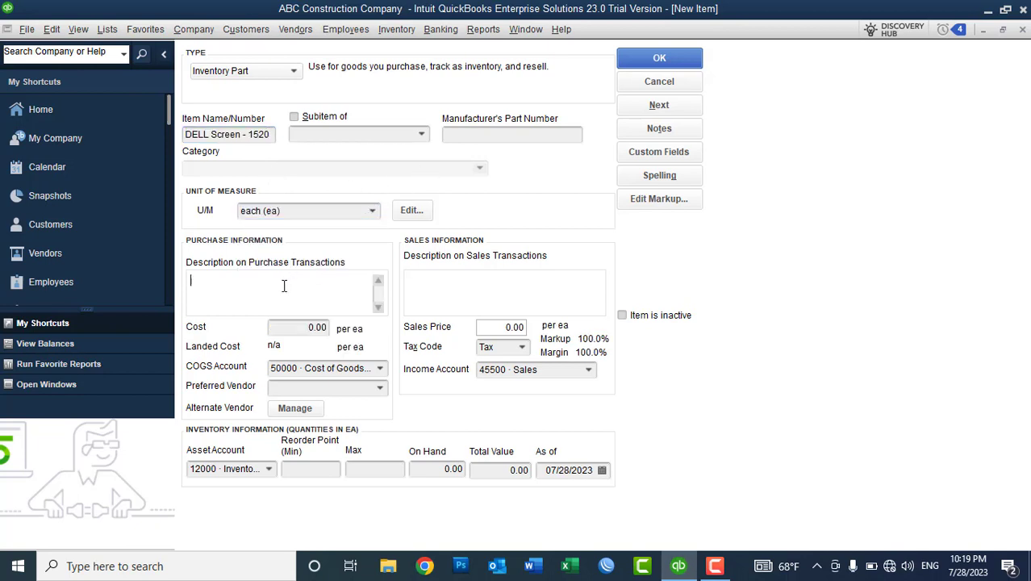
key(ctrl+v)
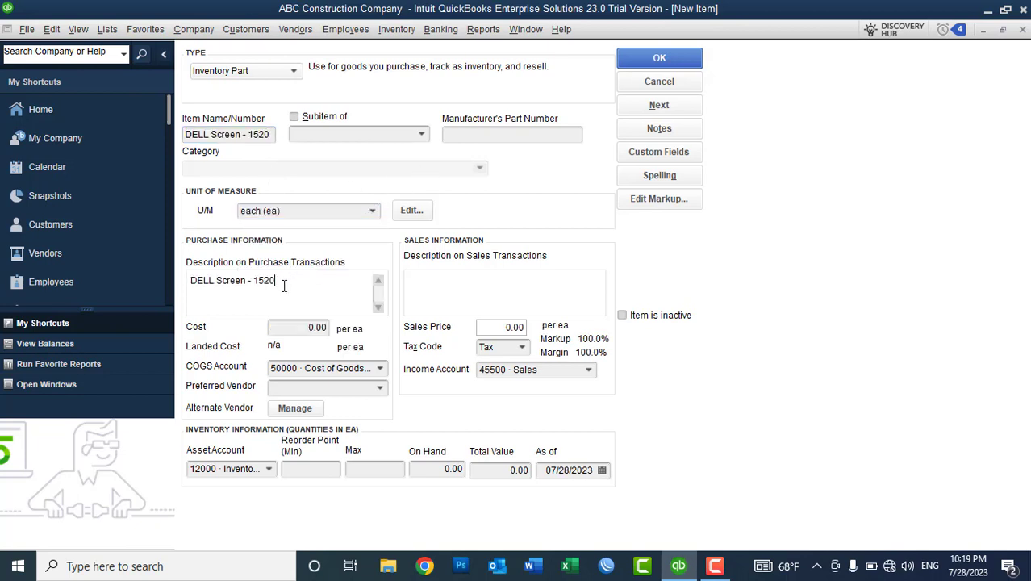
click(501, 287)
key(Tab)
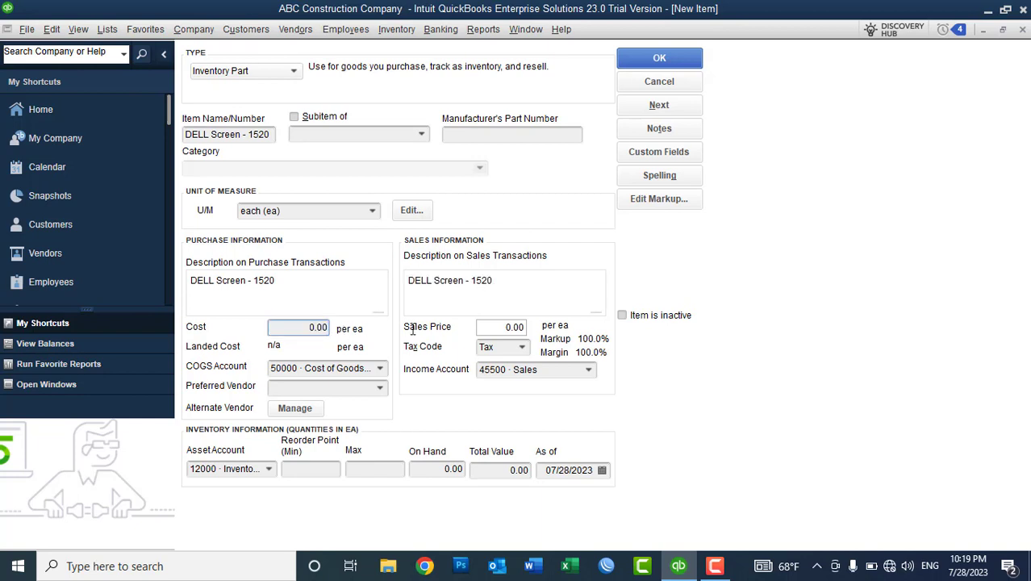
Set DELL Screen - 1520's cost to 1,500.00 and sales price to 2,200.00, and save the item to return to the Item List.
text(1,)
text(500)
key(Tab)
click(499, 327)
text(2,20)
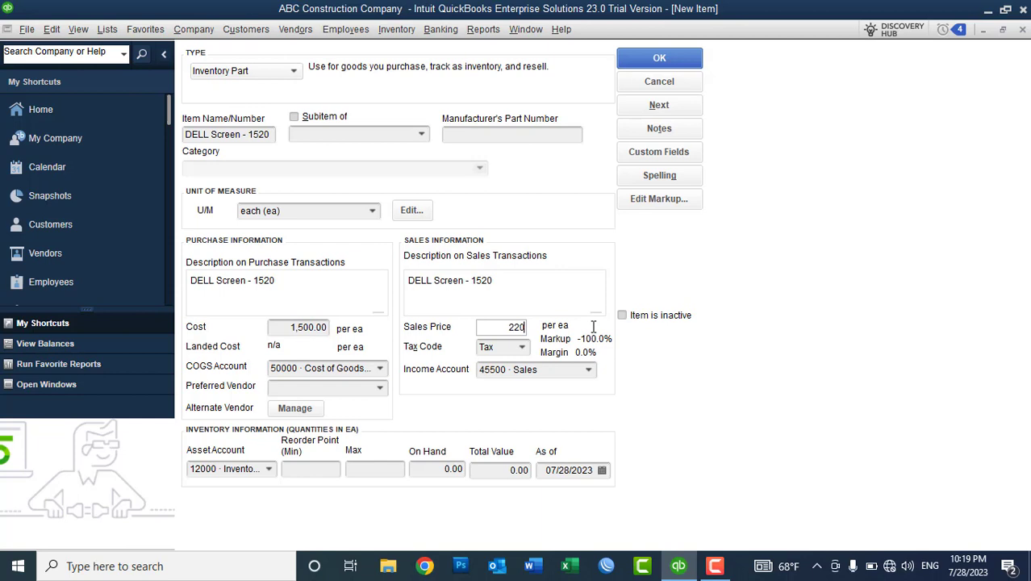
text(0)
key(Tab)
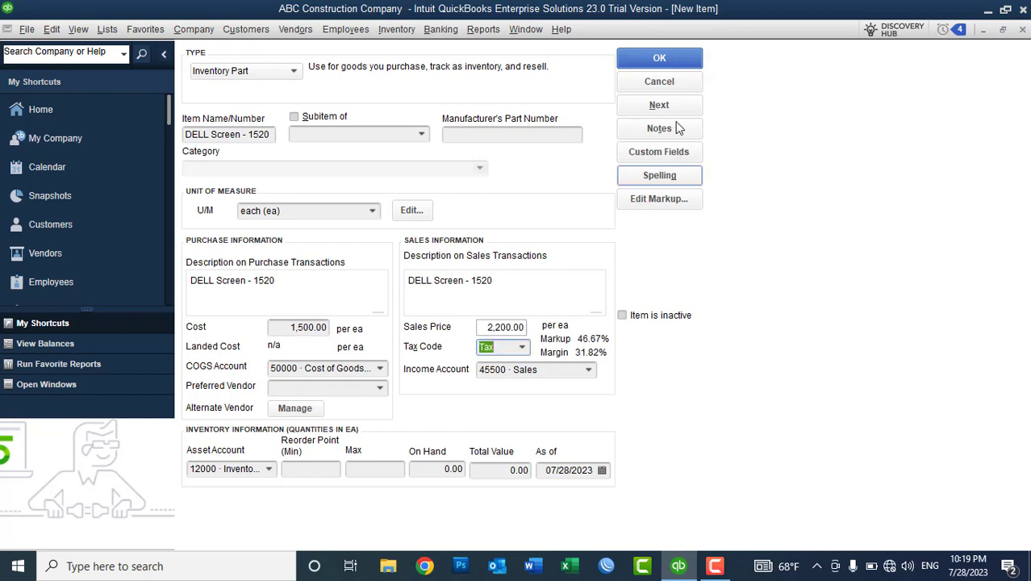
click(661, 108)
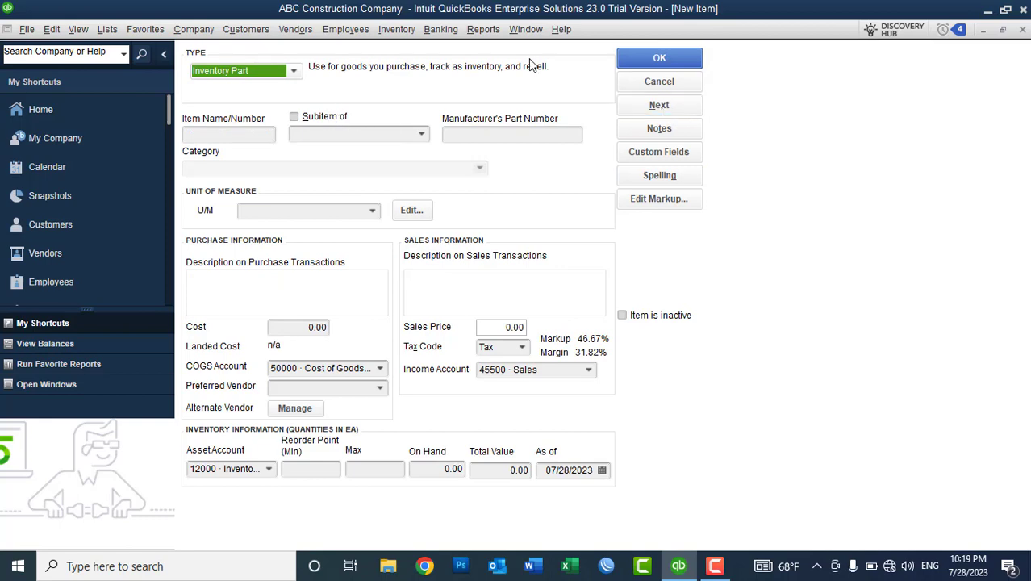
click(653, 59)
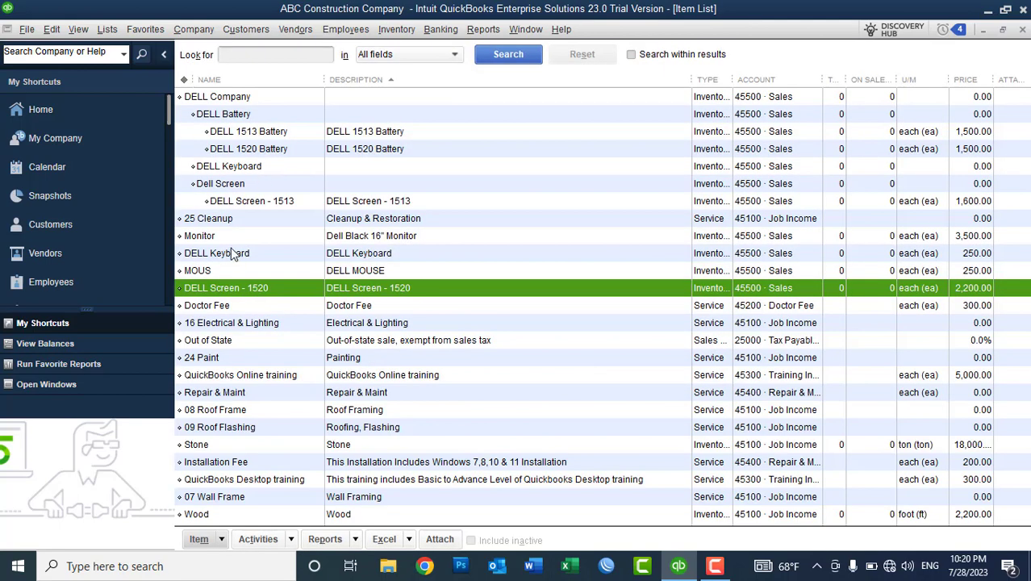
Edit DELL Screen - 1520 to make it a subitem of DELL Company:Dell Screen and save it.
right_click(230, 290)
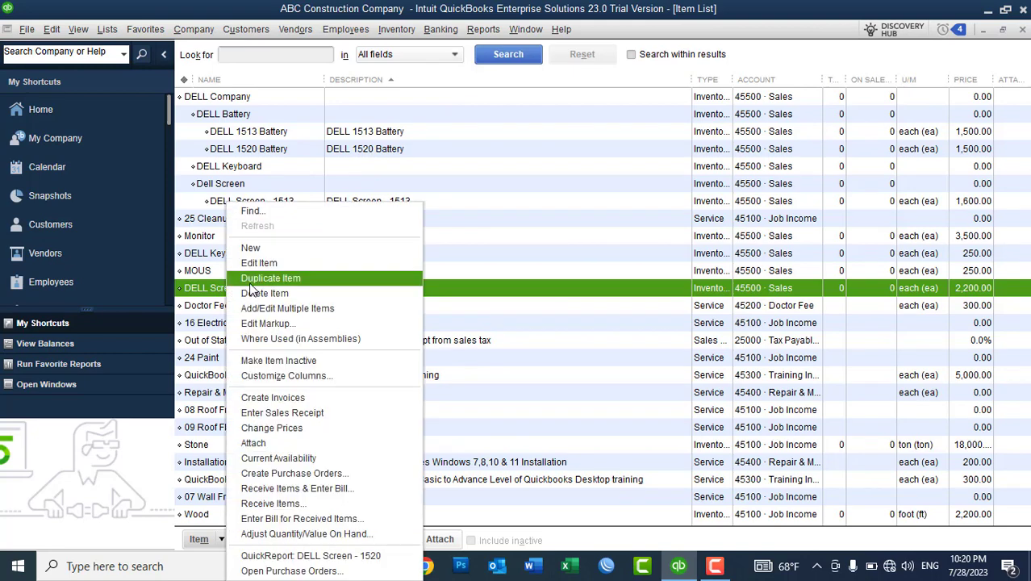
click(258, 267)
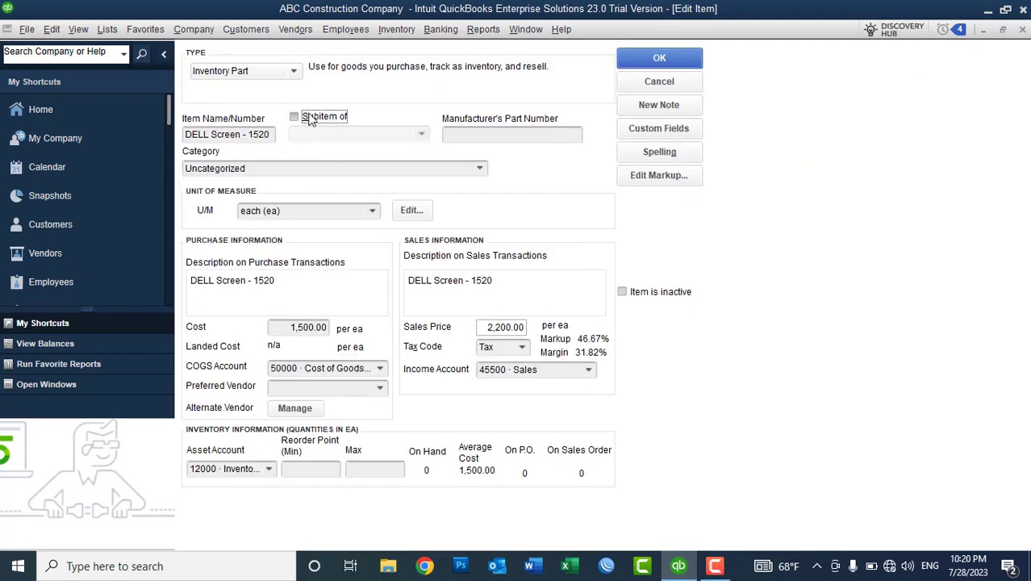
click(294, 117)
click(421, 135)
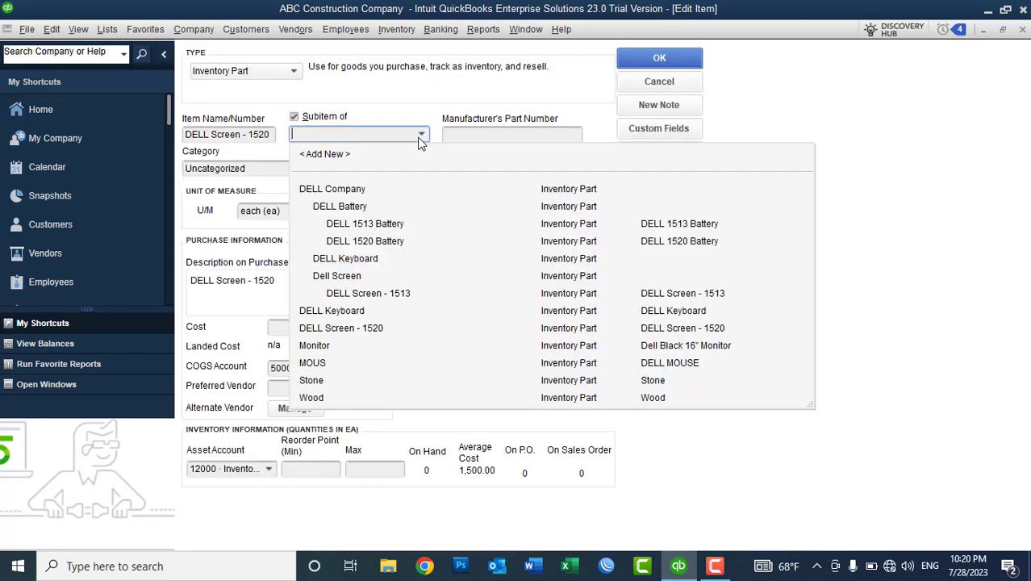
click(339, 278)
click(699, 59)
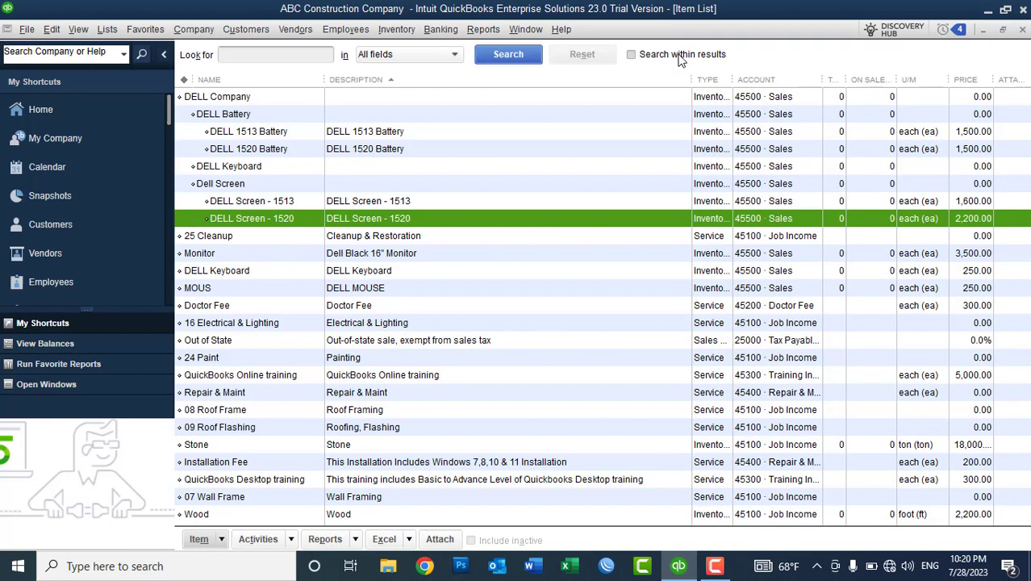
Start a new Inventory Part item from the Item List, name it DELL Keyboard - 1520 and copy the name.
right_click(440, 153)
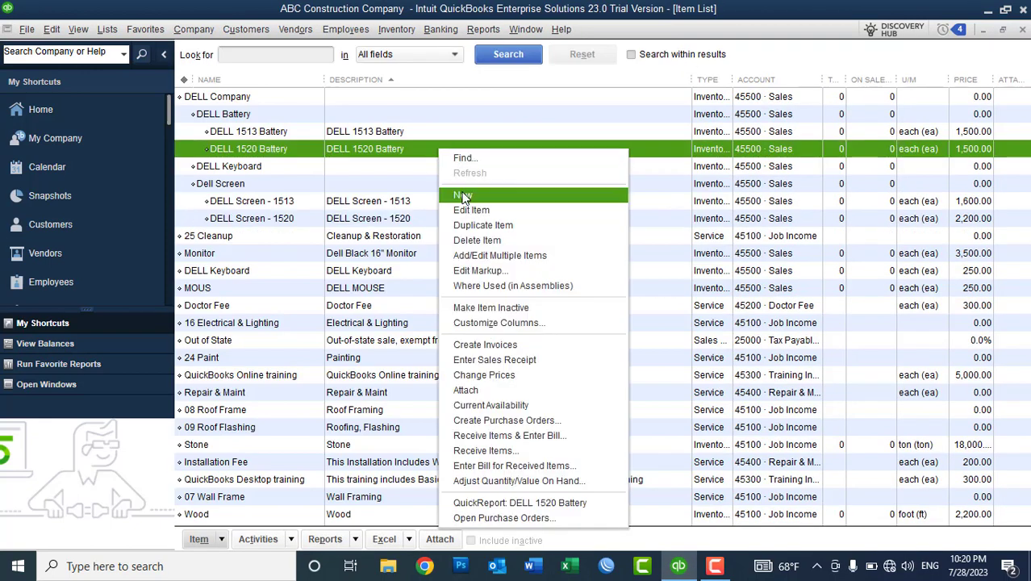
click(463, 194)
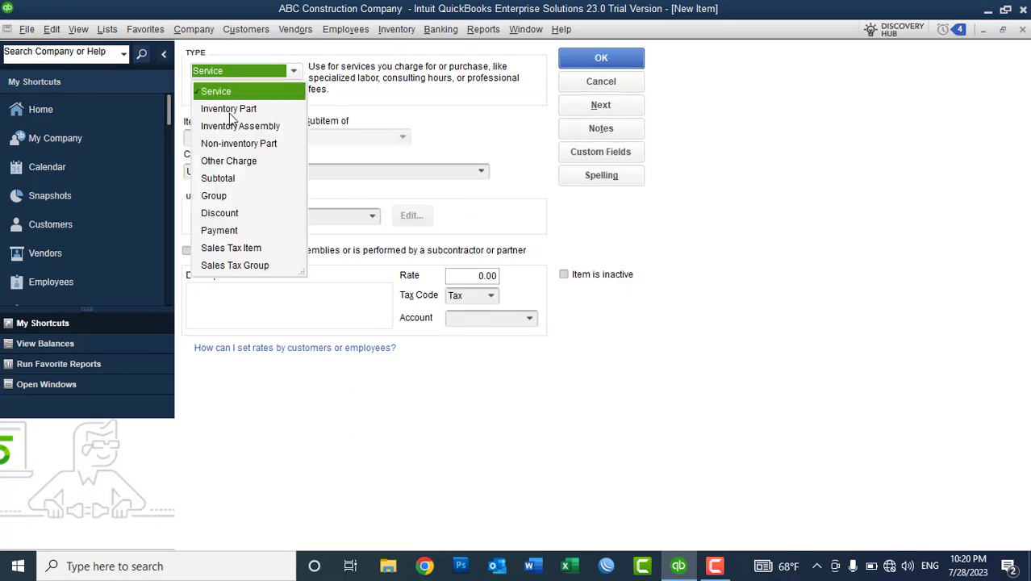
click(232, 108)
click(230, 135)
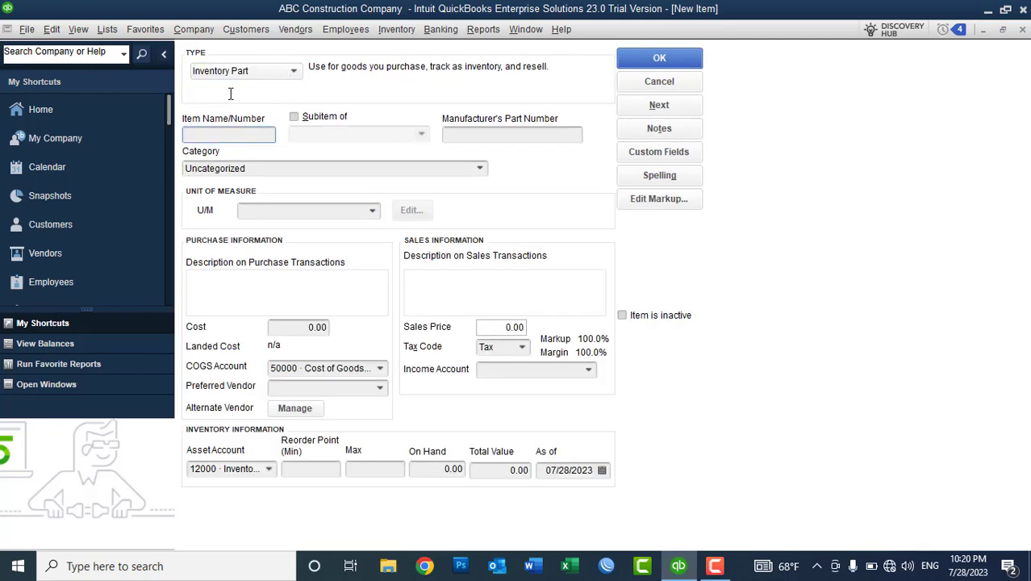
key(ctrl+v)
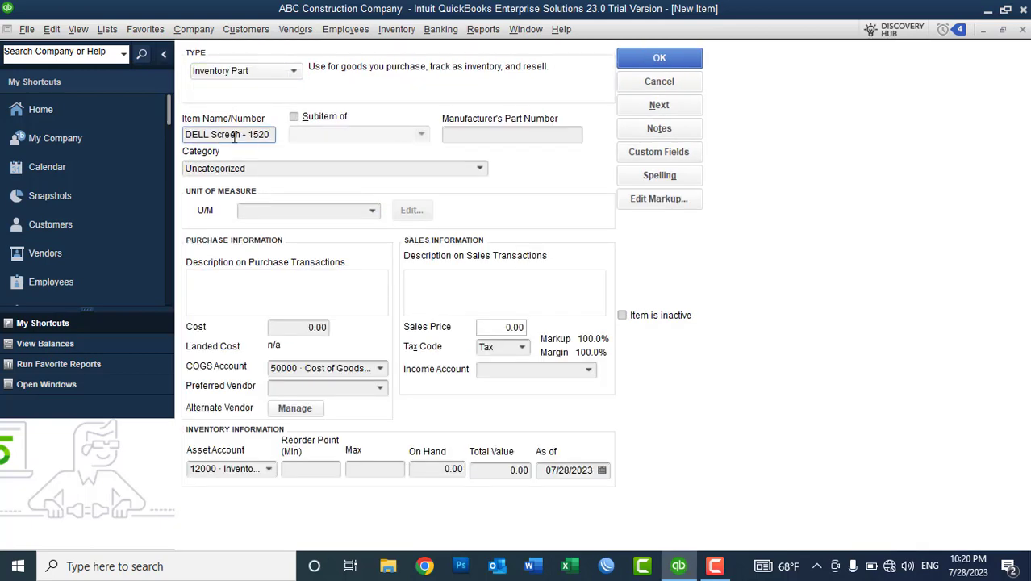
drag(211, 134, 247, 134)
text(KE)
key(BackSpace)
text(eyboard)
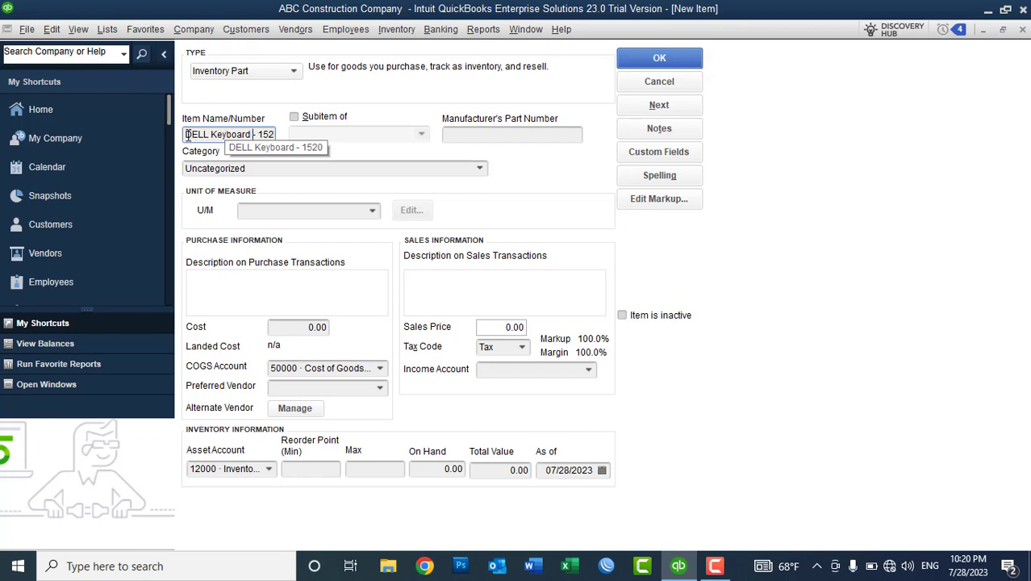
drag(187, 135, 278, 135)
key(ctrl+c)
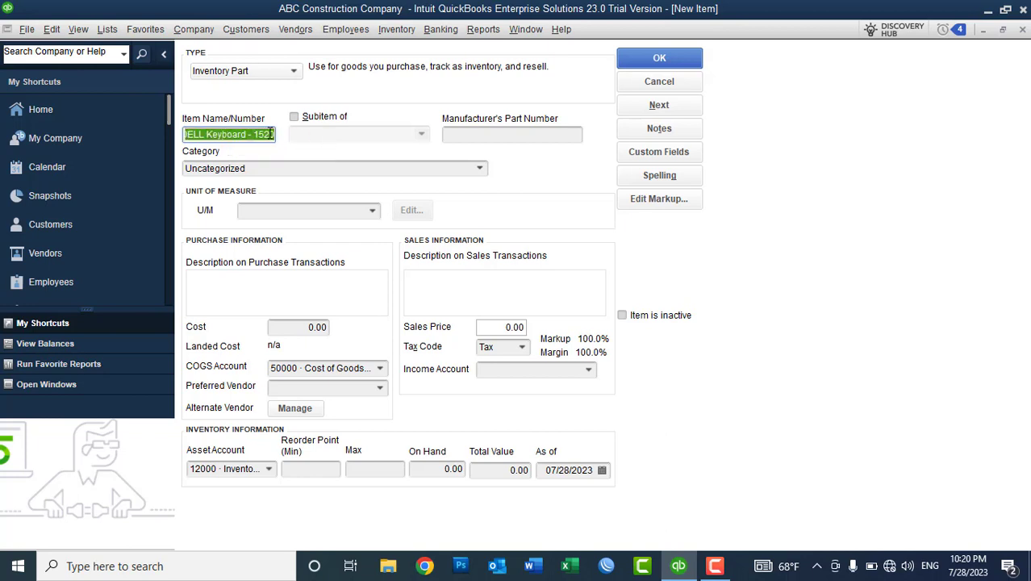
Make DELL Keyboard - 1520 a subitem of DELL Company:DELL Keyboard.
click(316, 121)
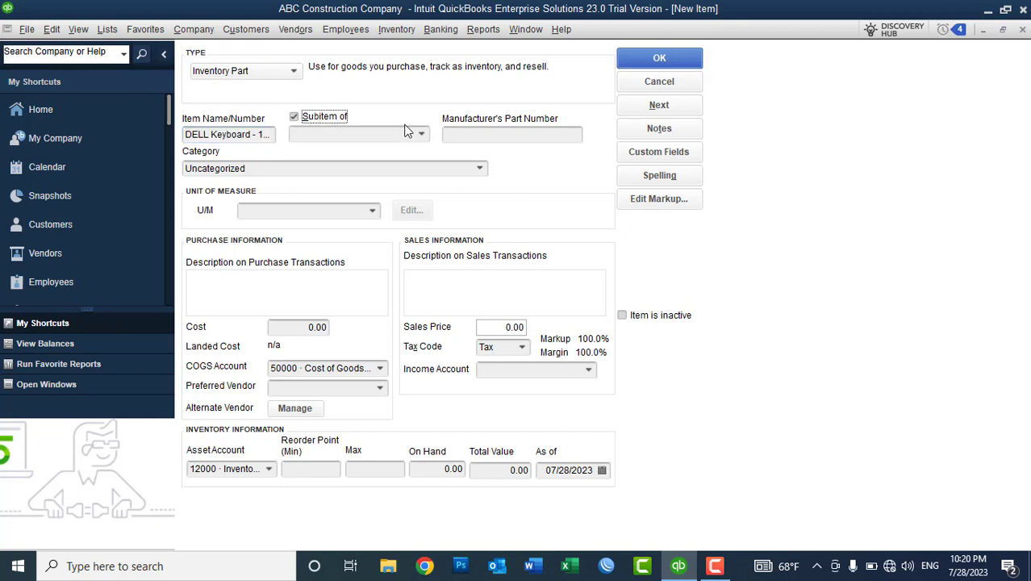
click(421, 134)
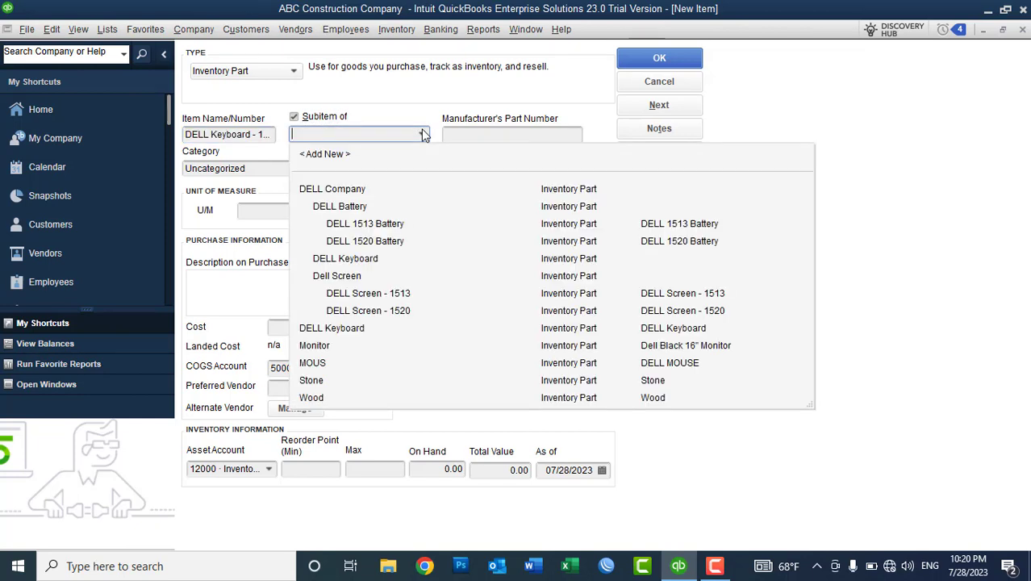
click(346, 260)
Choose each (ea) as the unit of measure and fill the purchase and sales descriptions with DELL Keyboard - 1520.
click(372, 213)
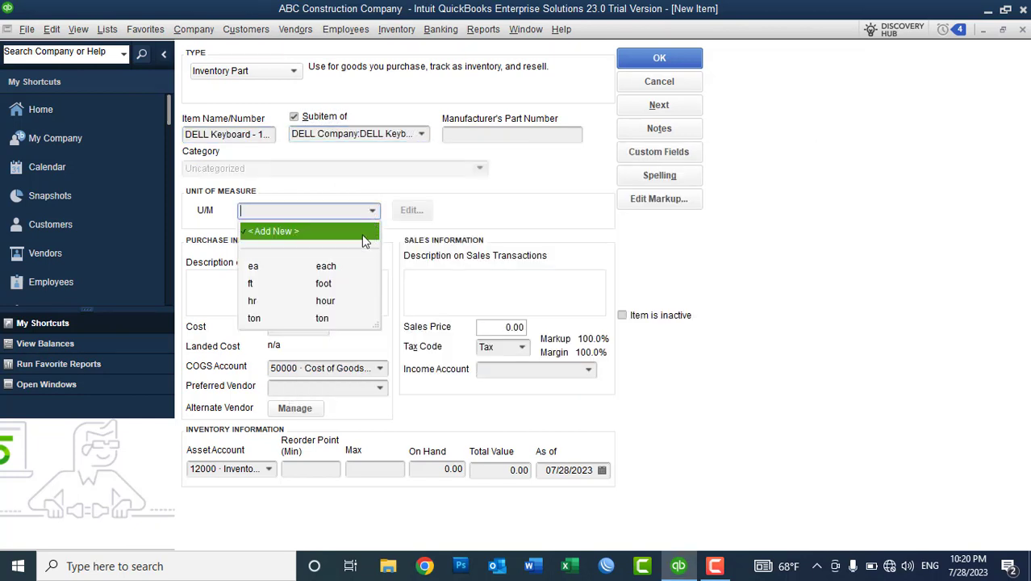
click(324, 262)
click(253, 287)
key(ctrl+v)
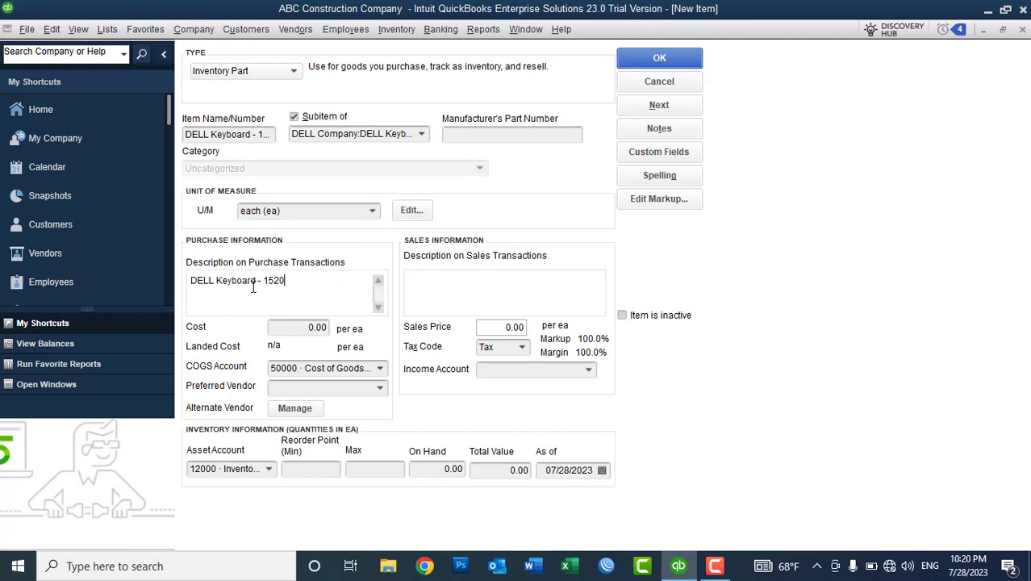
click(450, 291)
Set the 1520 keyboard's cost to 1,800.00 and its sales price to 2,200.00.
click(293, 327)
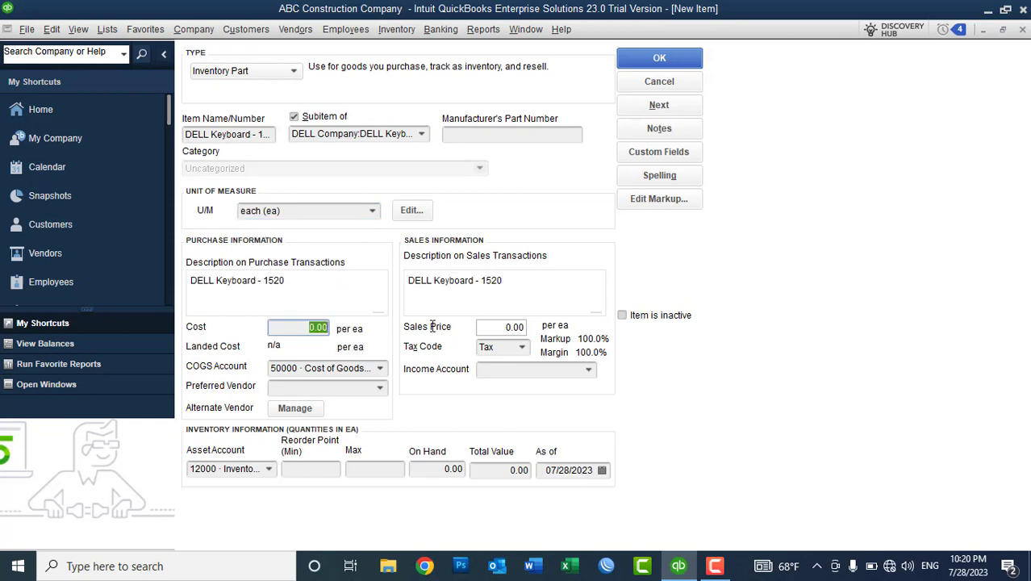
text(1800)
key(Tab)
click(491, 327)
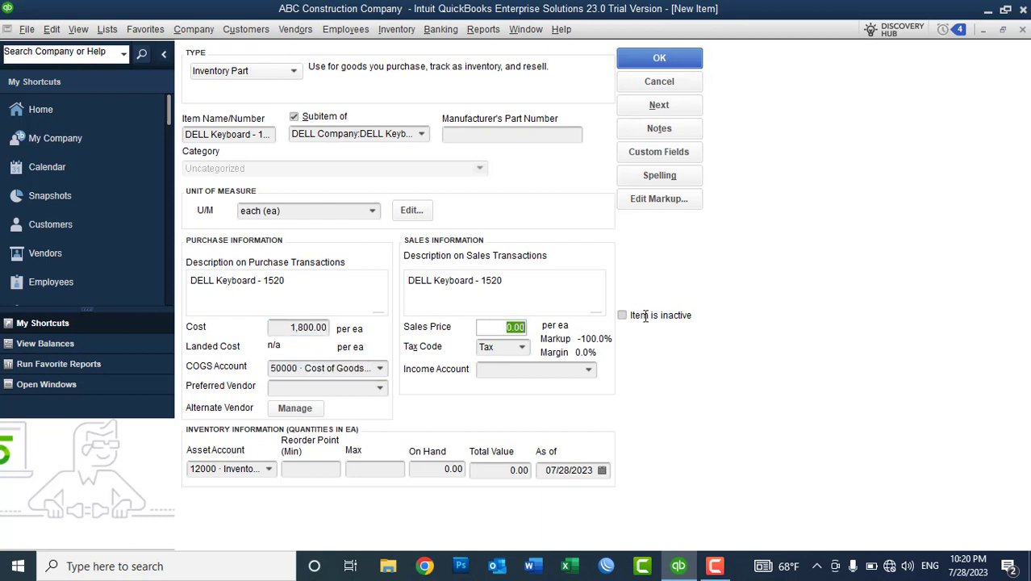
text(220)
key(Tab)
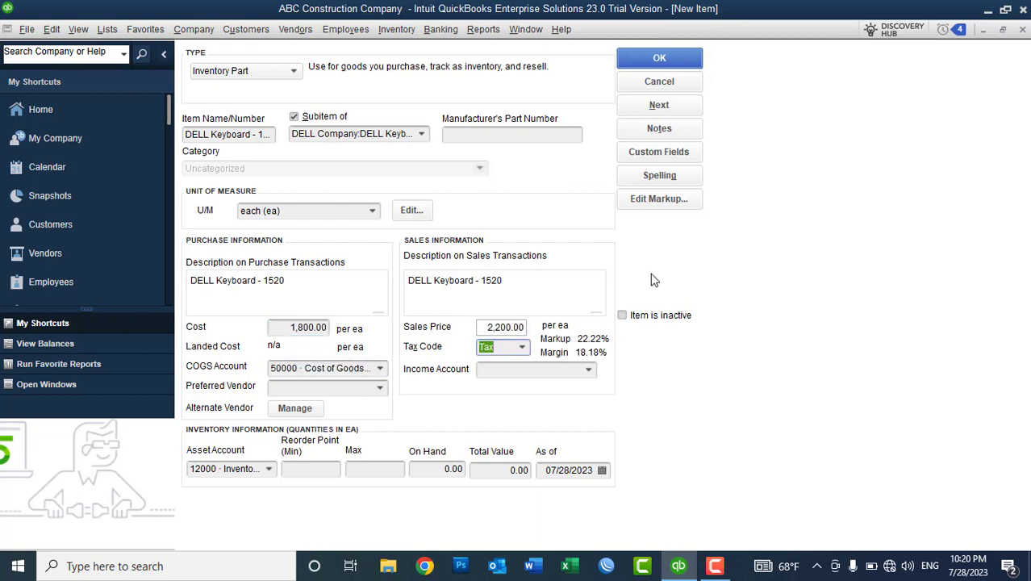
Assign 45500 · Sales as the keyboard's income account and save the item, continuing to a blank new item.
click(659, 105)
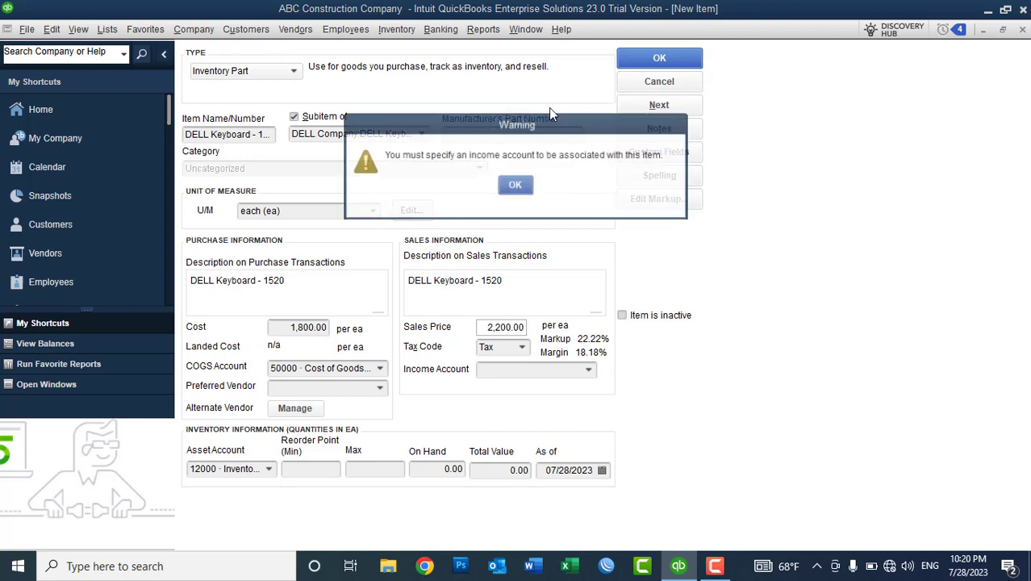
click(517, 184)
click(592, 371)
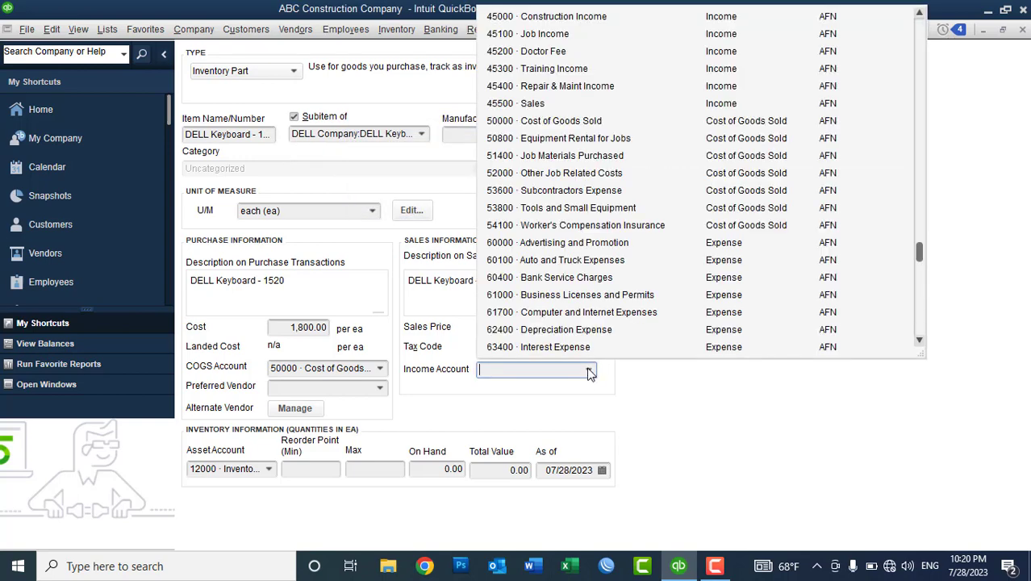
click(536, 168)
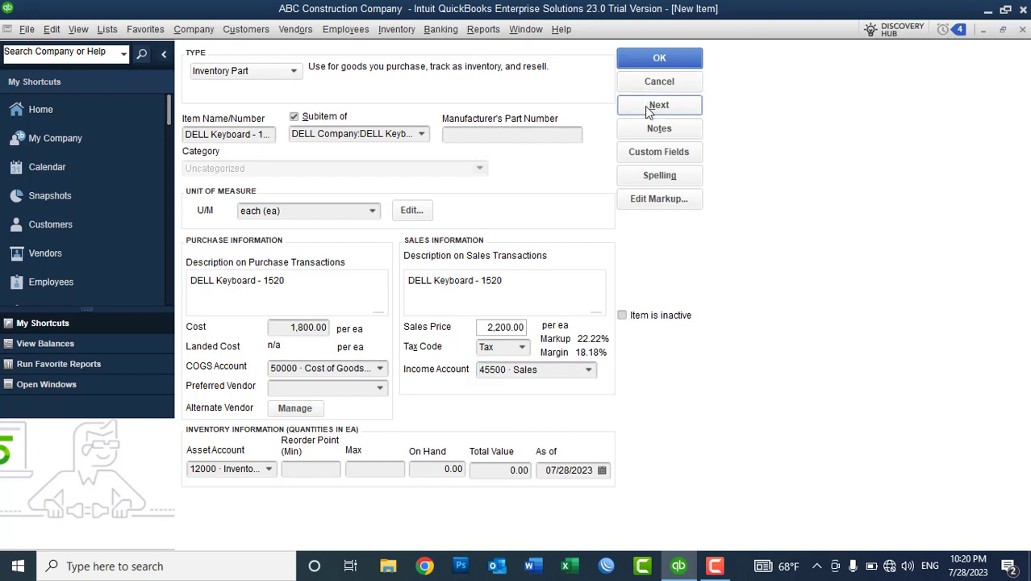
click(659, 104)
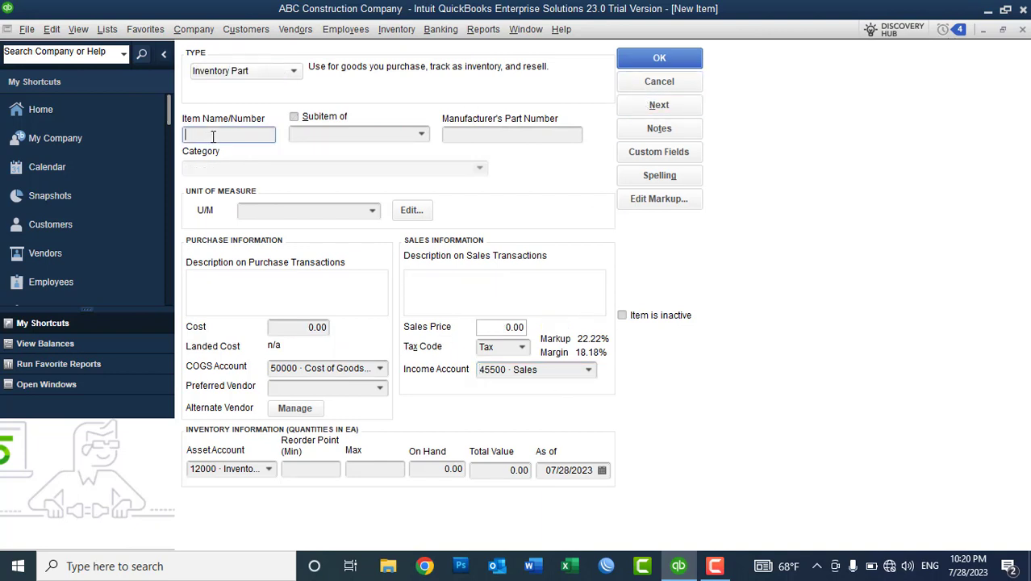
Name the new inventory part DELL Keyboard - 1513 by adapting the copied 1520 keyboard name.
key(ctrl+v)
key(BackSpace)
key(BackSpace)
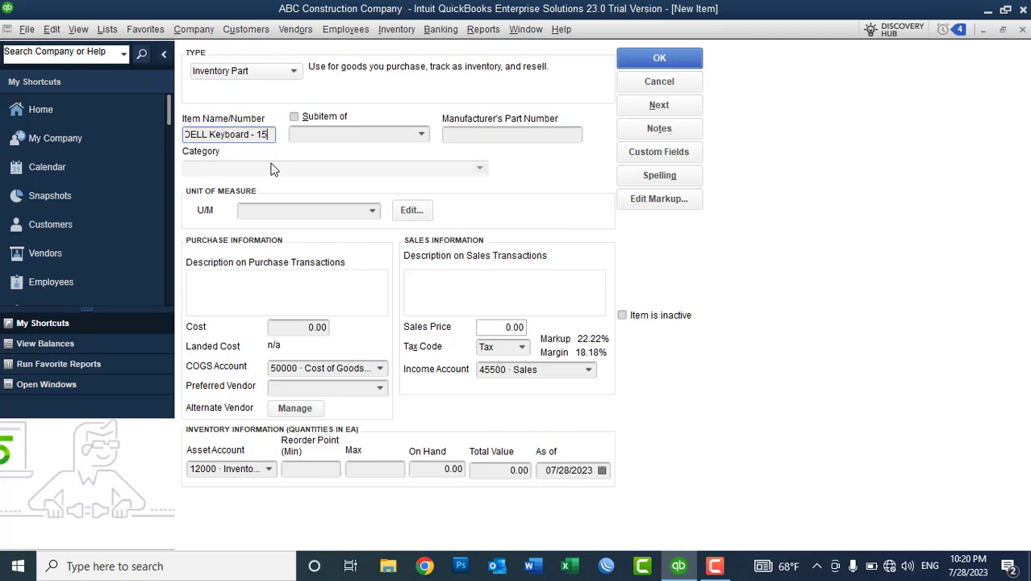
text(13)
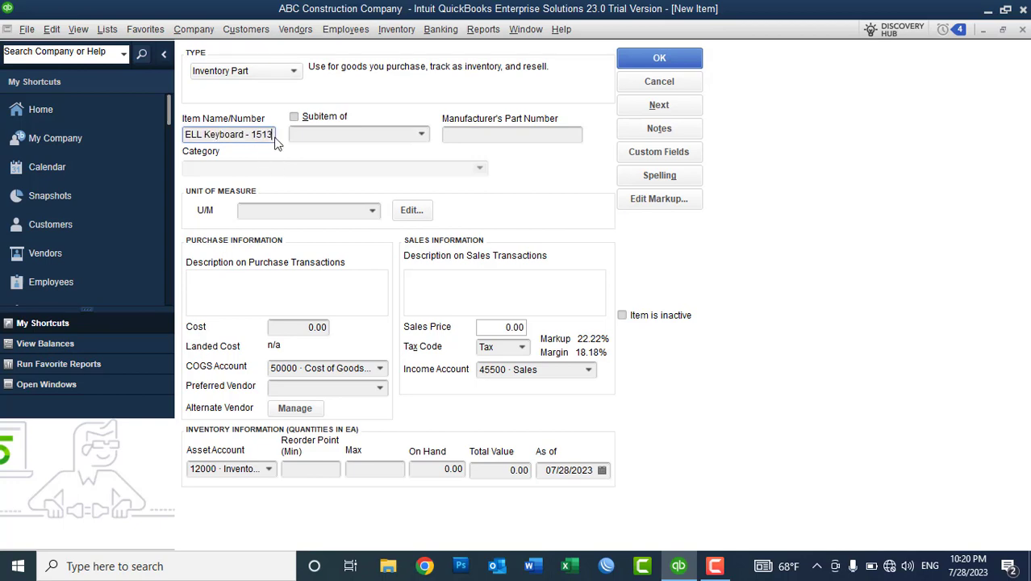
key(Home)
click(134, 146)
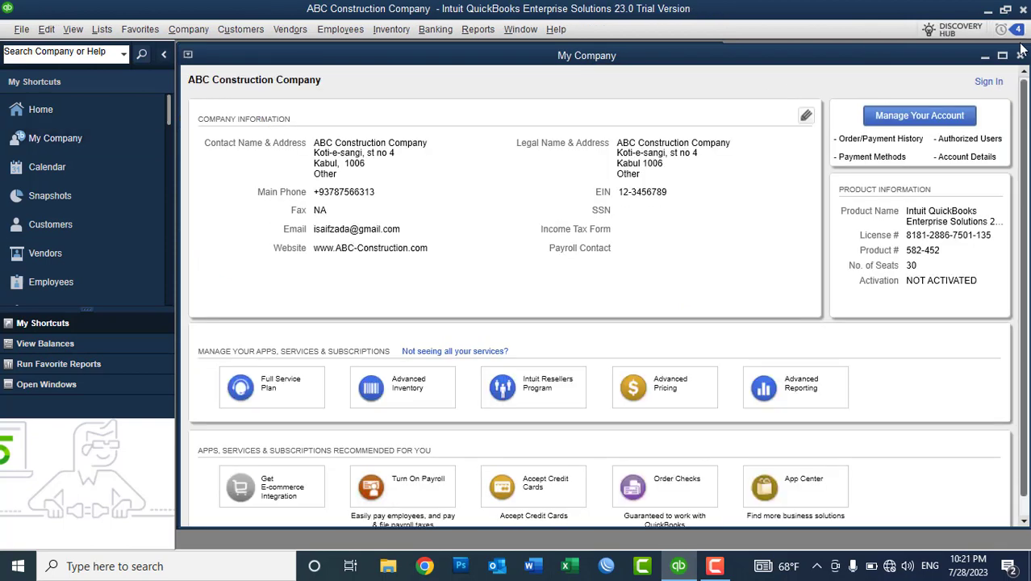
click(1020, 55)
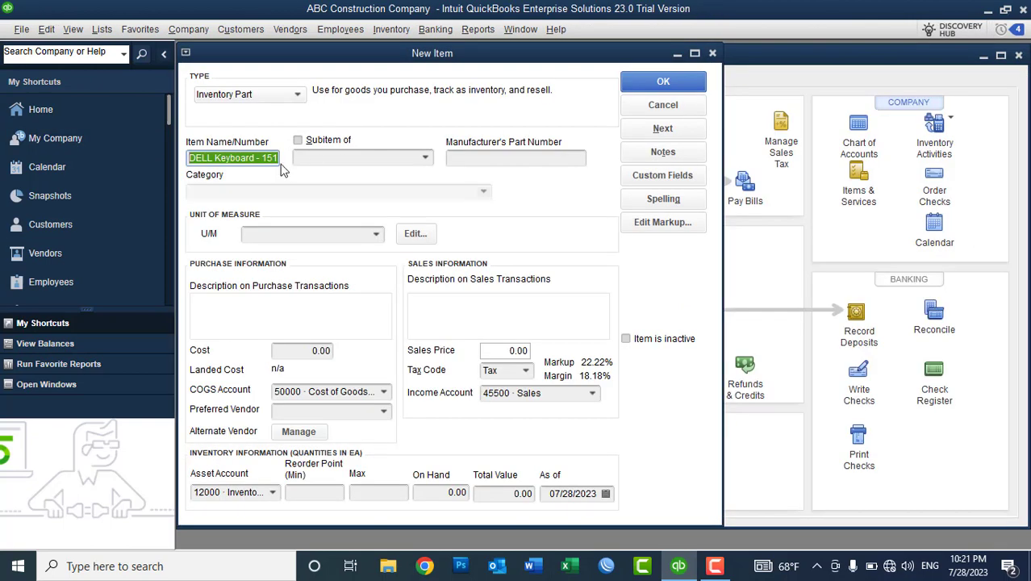
double_click(311, 51)
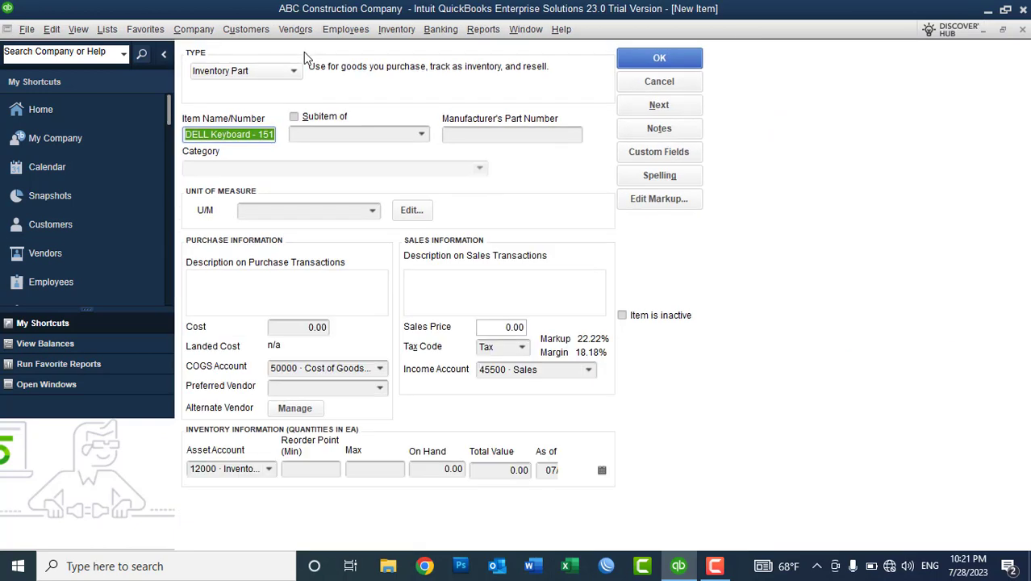
Make the 1513 keyboard a subitem of DELL Keyboard under DELL Company.
click(323, 119)
click(421, 135)
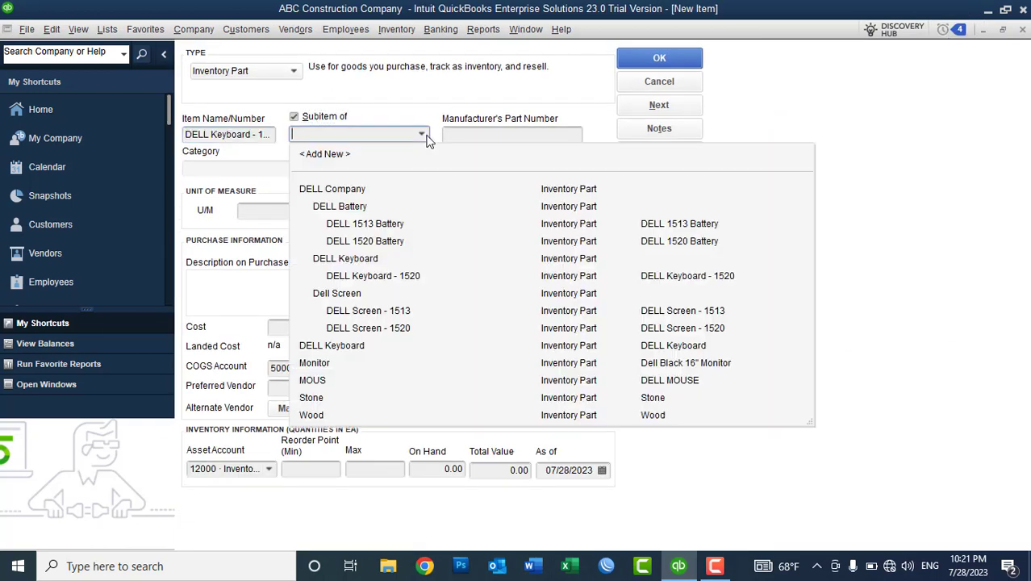
click(343, 258)
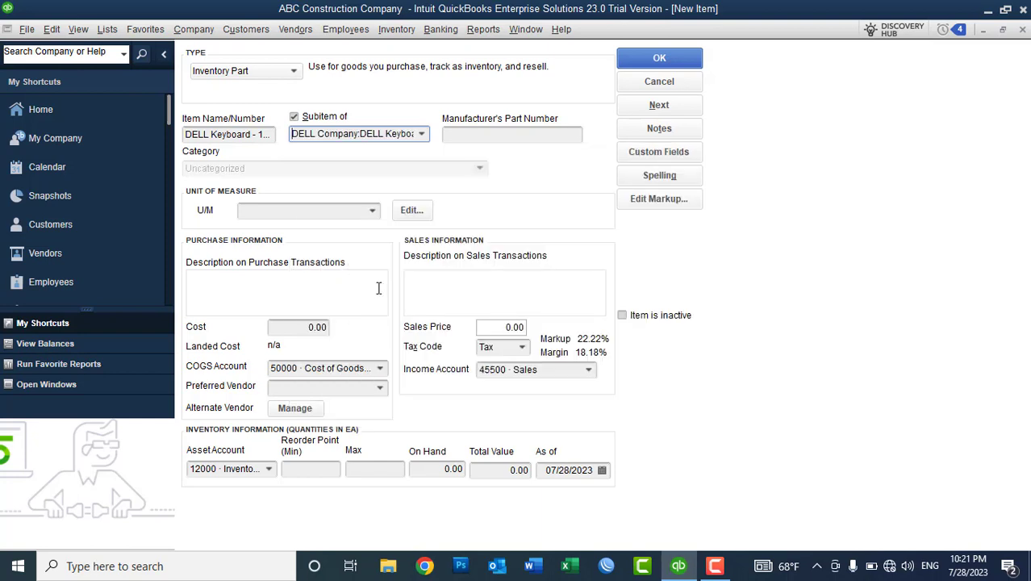
Choose each (ea) as the unit of measure and fill the purchase and sales descriptions with DELL Keyboard - 1513.
click(371, 211)
click(292, 266)
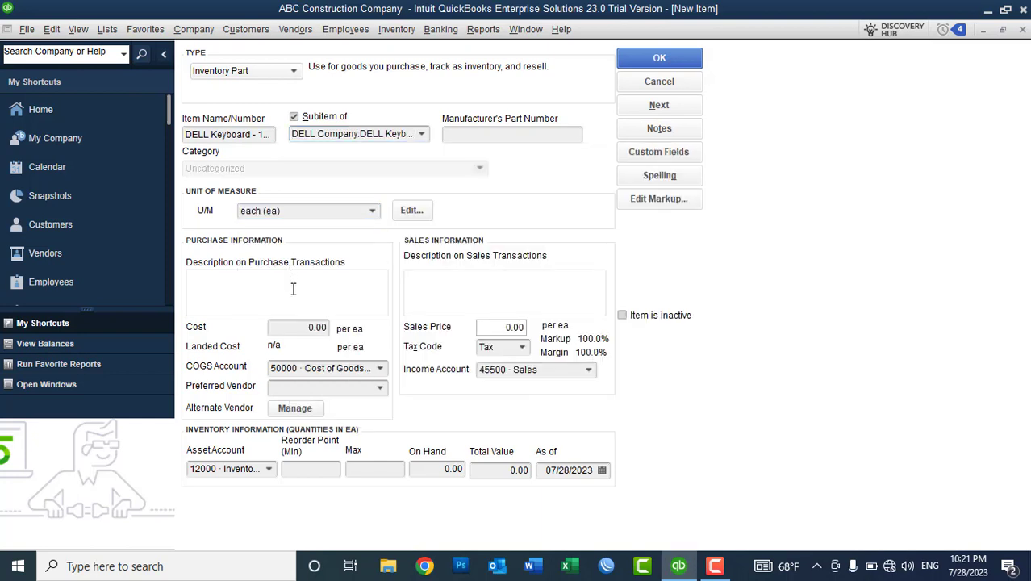
click(293, 289)
text(DELL Keyboard - 1513)
click(449, 284)
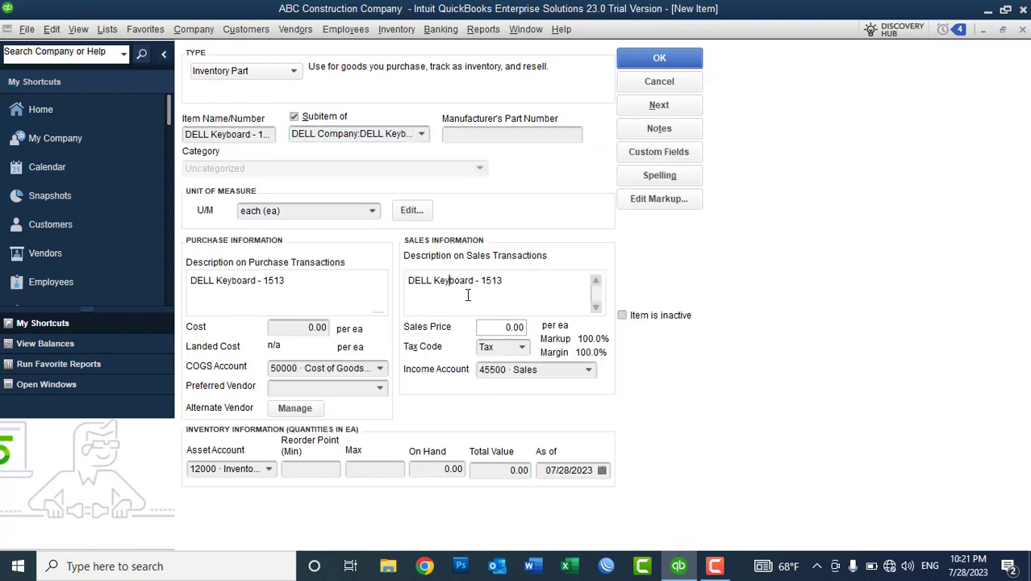
Set the 1513 keyboard's cost to 1,600.00 and its sales price to 2,000.00, and save the item.
click(293, 327)
text(1600)
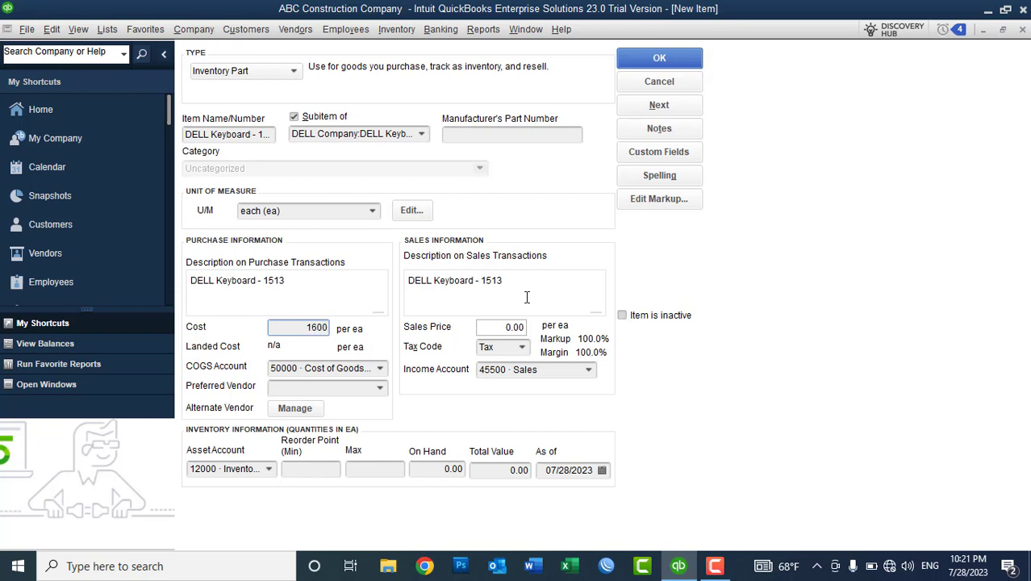
key(Tab)
click(506, 324)
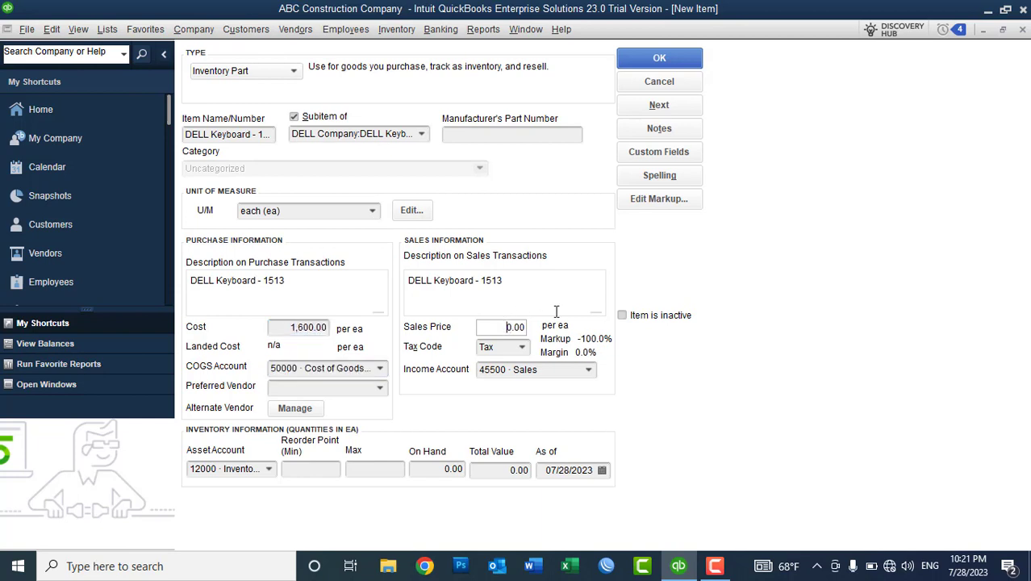
text(2,00)
text(0)
key(Tab)
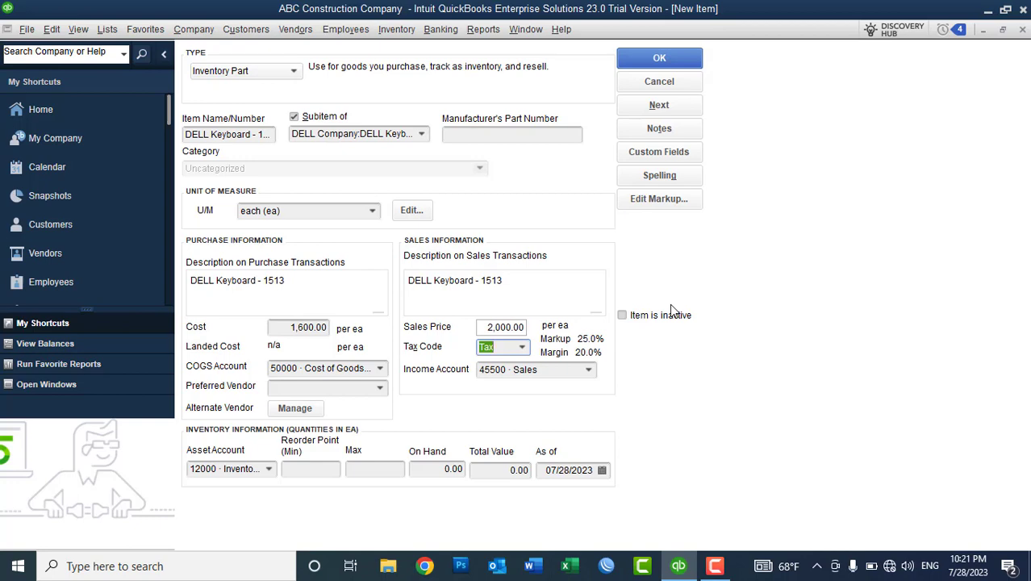
click(644, 56)
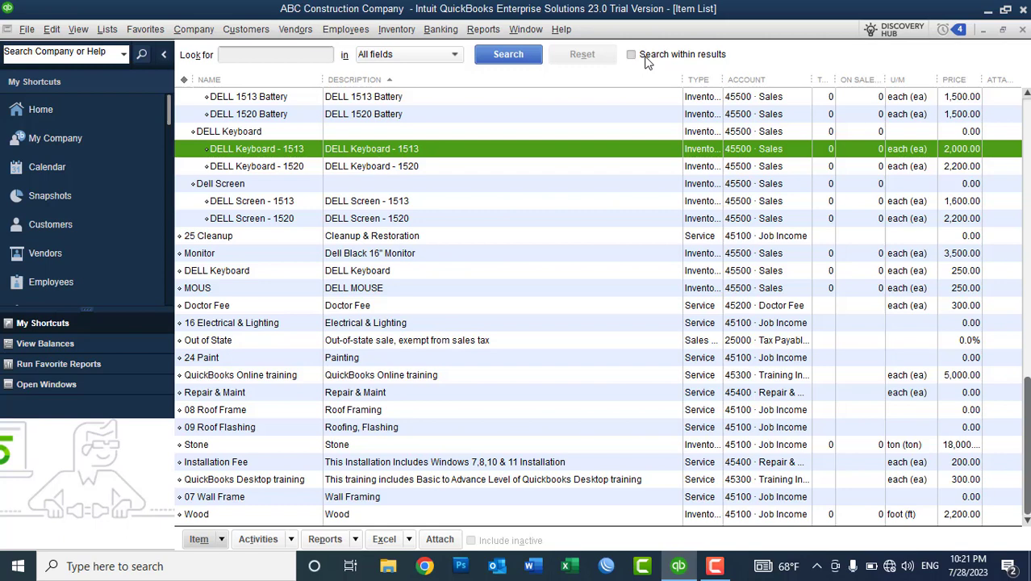
Start a new item from the item list with the type Inventory Assembly.
scroll(565, 121, up, 1)
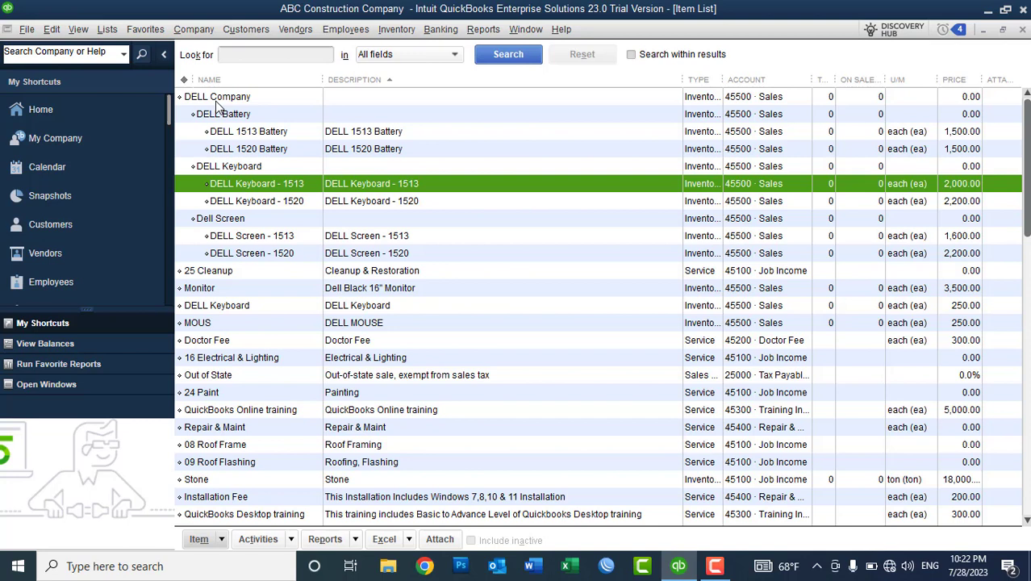
right_click(491, 145)
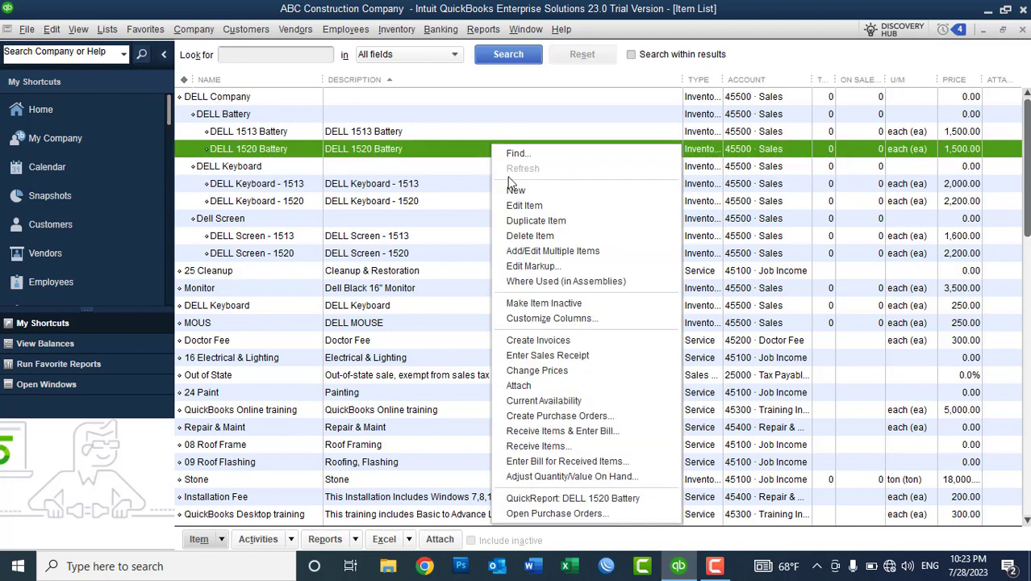
click(515, 191)
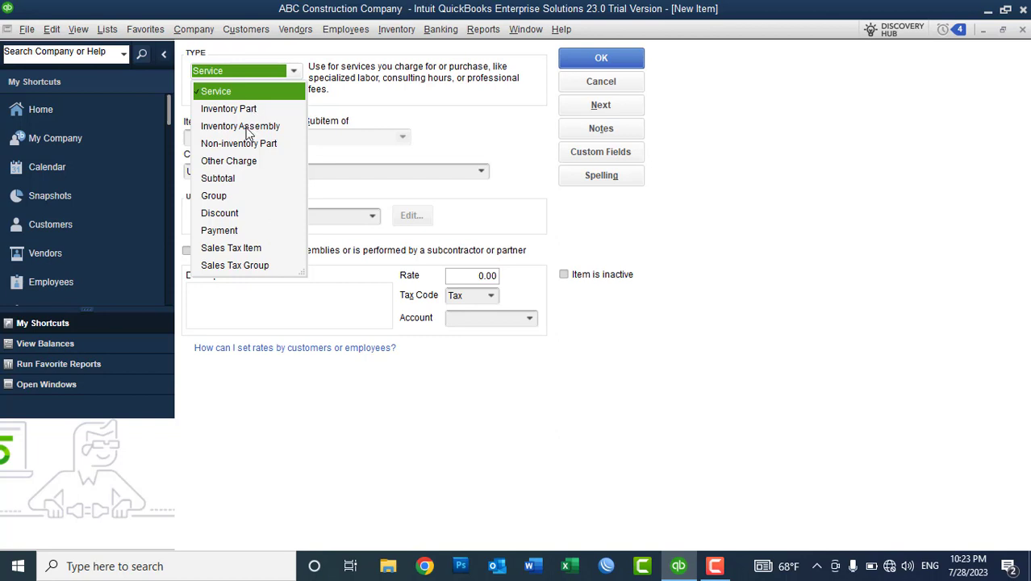
click(248, 126)
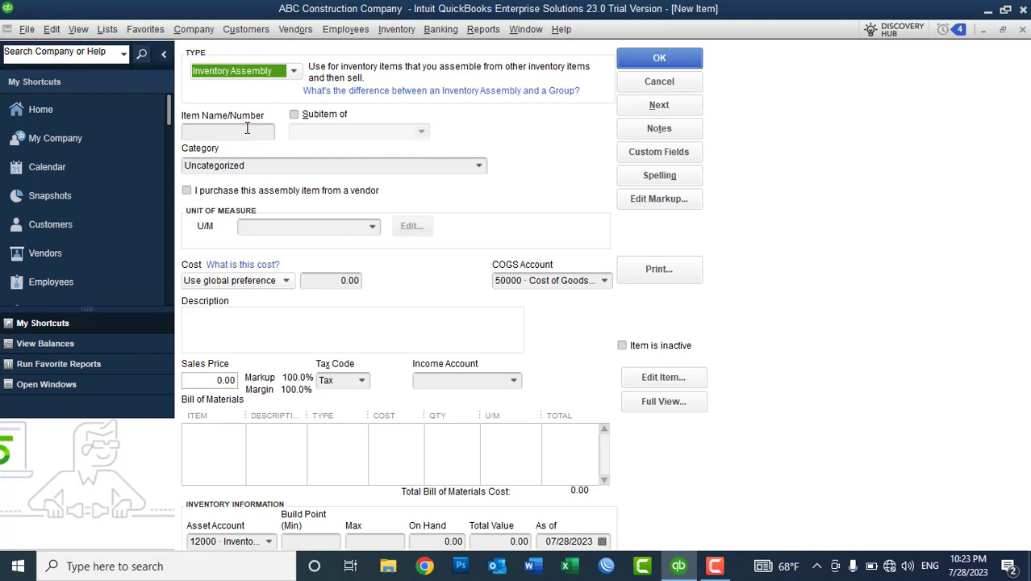
click(233, 134)
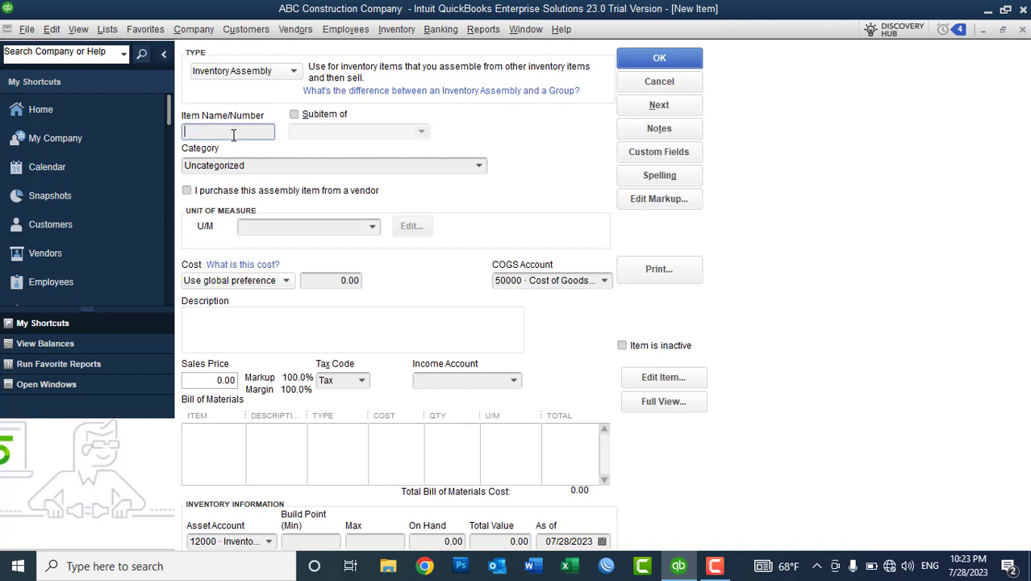
text(P4 Stst)
key(BackSpace)
key(BackSpace)
key(BackSpace)
text(ystem)
key(Home)
key(Right)
key(Right)
key(Right)
key(Right)
key(Right)
key(Right)
key(Right)
key(Right)
key(Right)
key(shift+Left)
key(shift+Left)
key(shift+Left)
key(shift+Left)
key(shift+Left)
key(shift+Left)
key(shift+Left)
key(shift+Left)
key(shift+Left)
Name the assembly DELL Corei 7 Desktop System and choose each (ea) as its unit of measure.
text(DELL Core i7 Desk)
key(BackSpace)
key(BackSpace)
key(BackSpace)
text(esktop yste)
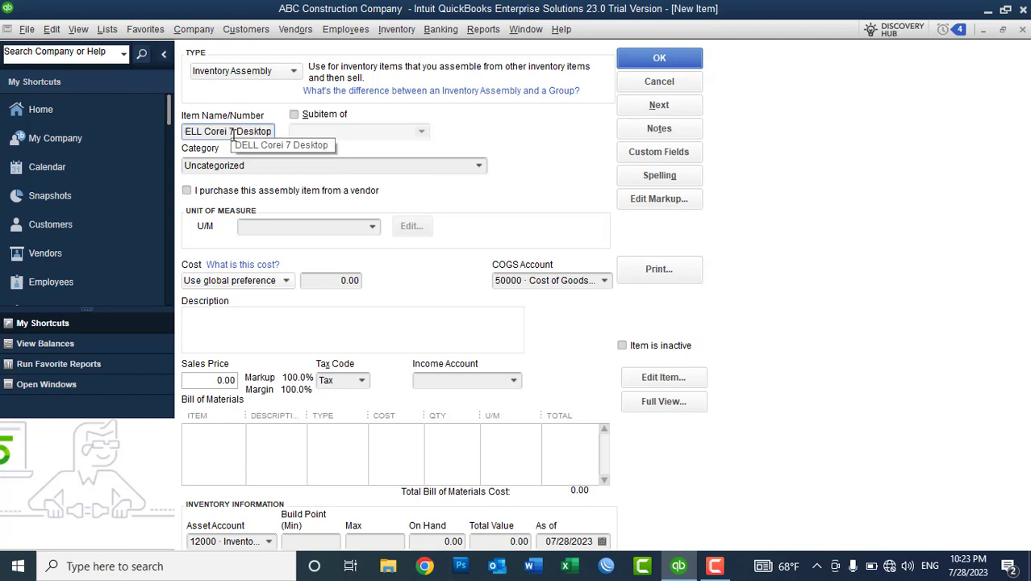
key(BackSpace)
key(BackSpace)
key(BackSpace)
key(BackSpace)
key(BackSpace)
text(System)
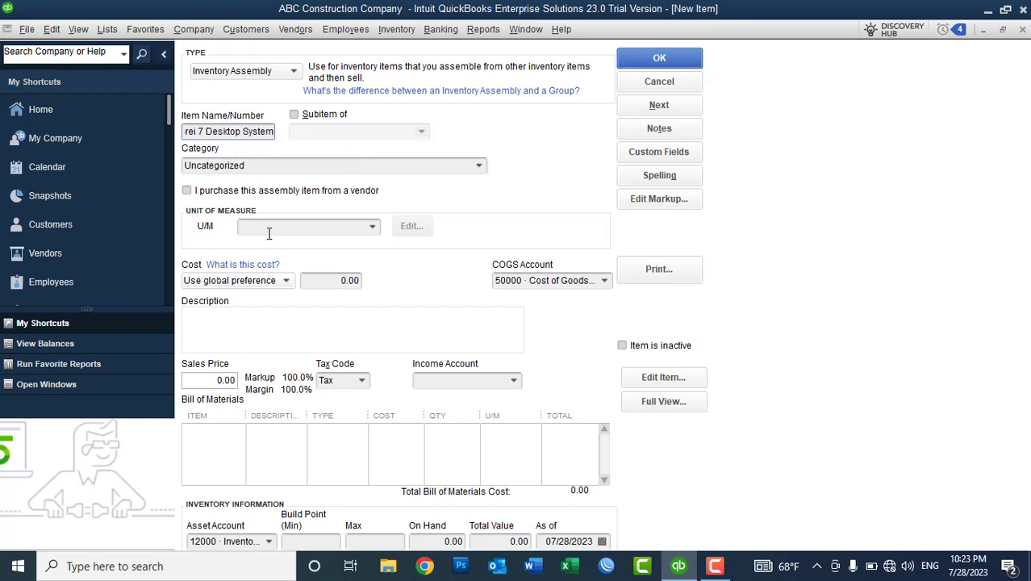
click(372, 230)
click(326, 281)
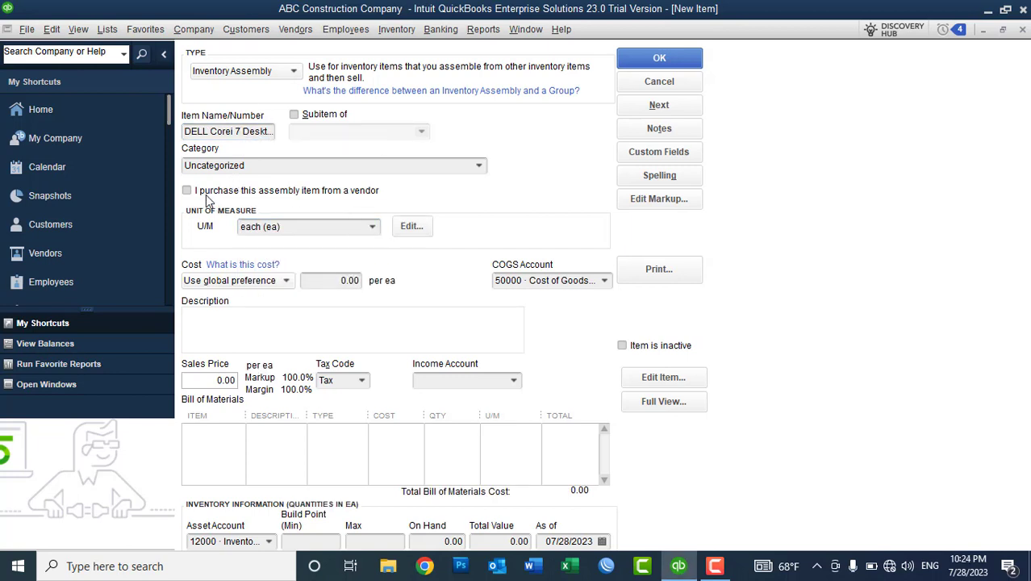
Try out the option to purchase this assembly item from a vendor and clear it again.
click(324, 196)
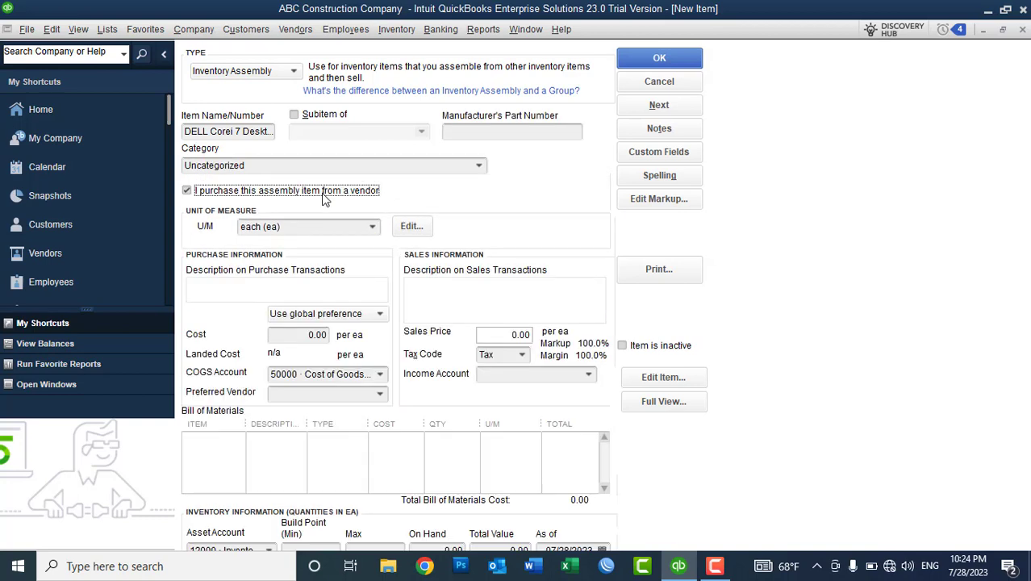
click(279, 193)
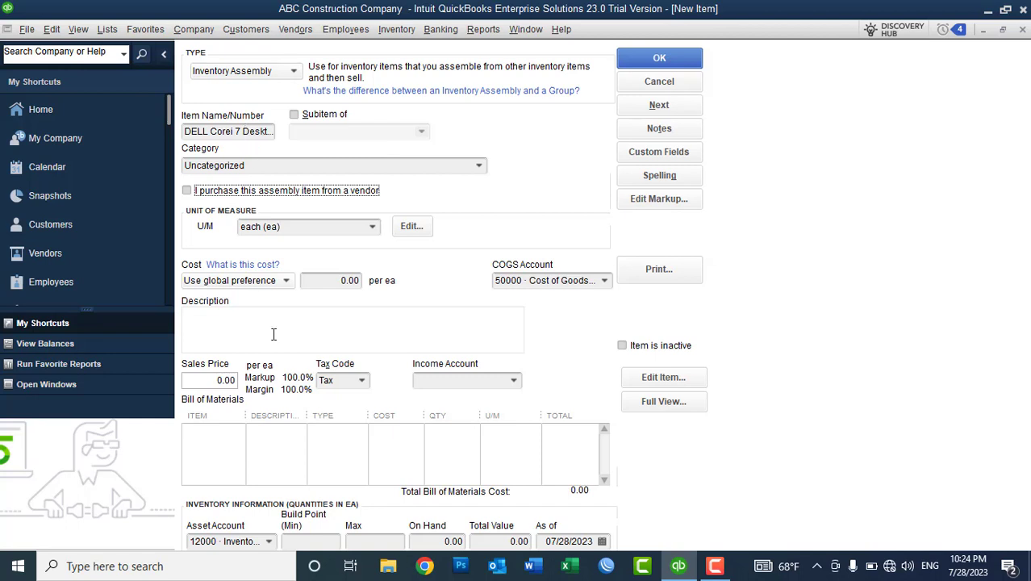
click(242, 320)
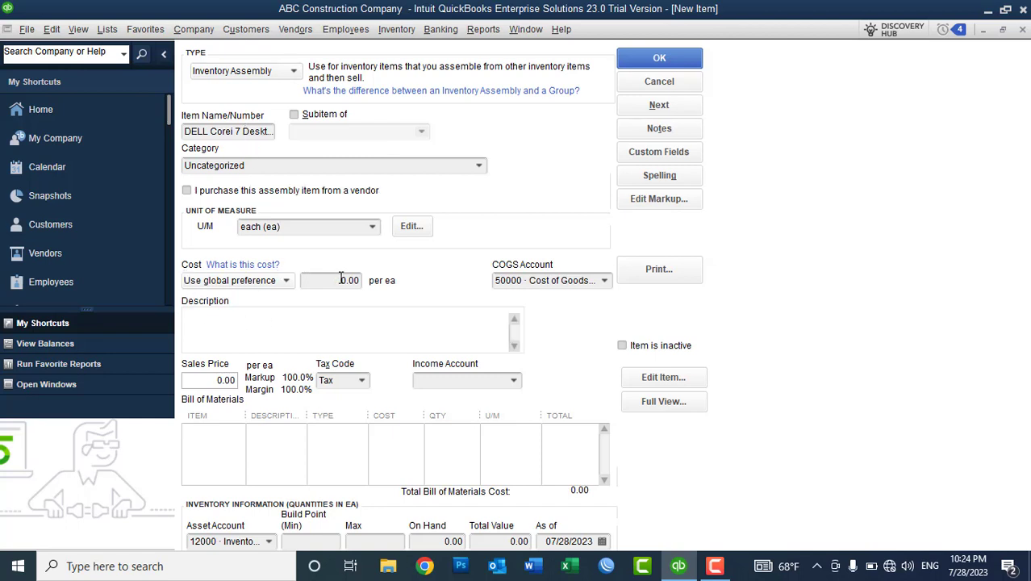
Add Monitor, the standalone DELL Keyboard and MOUS to the assembly's bill of materials.
click(219, 438)
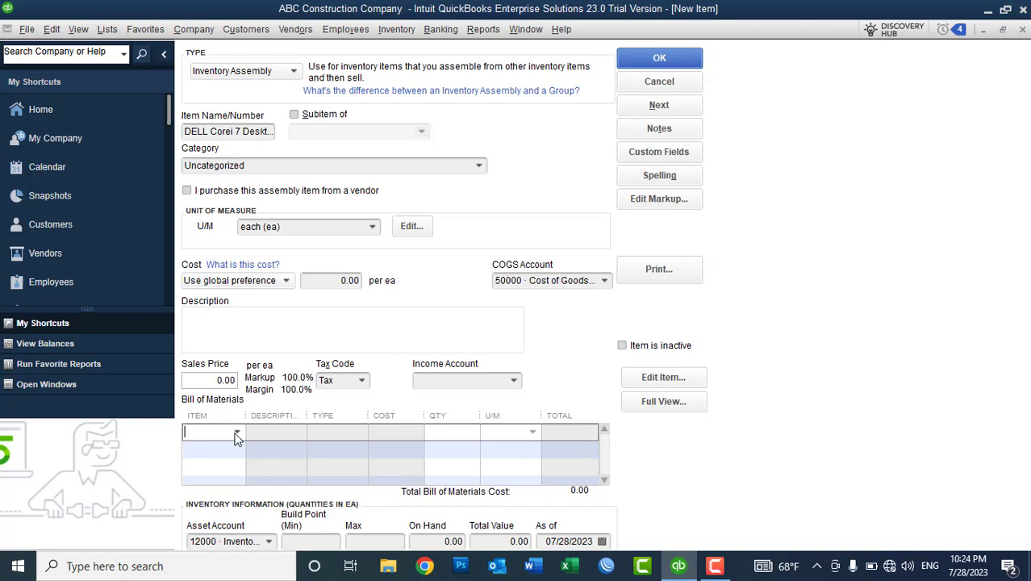
click(237, 433)
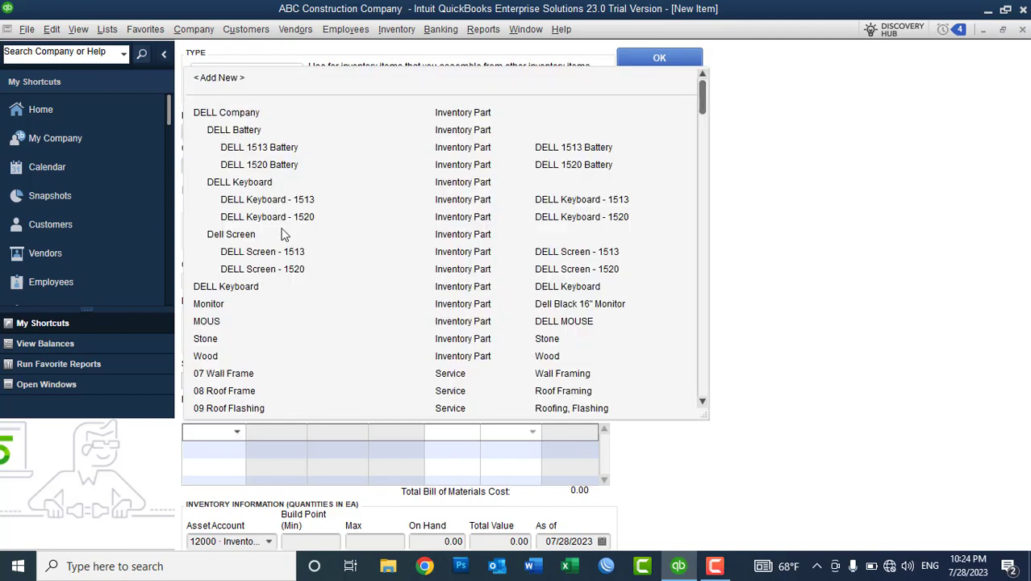
click(230, 305)
click(227, 448)
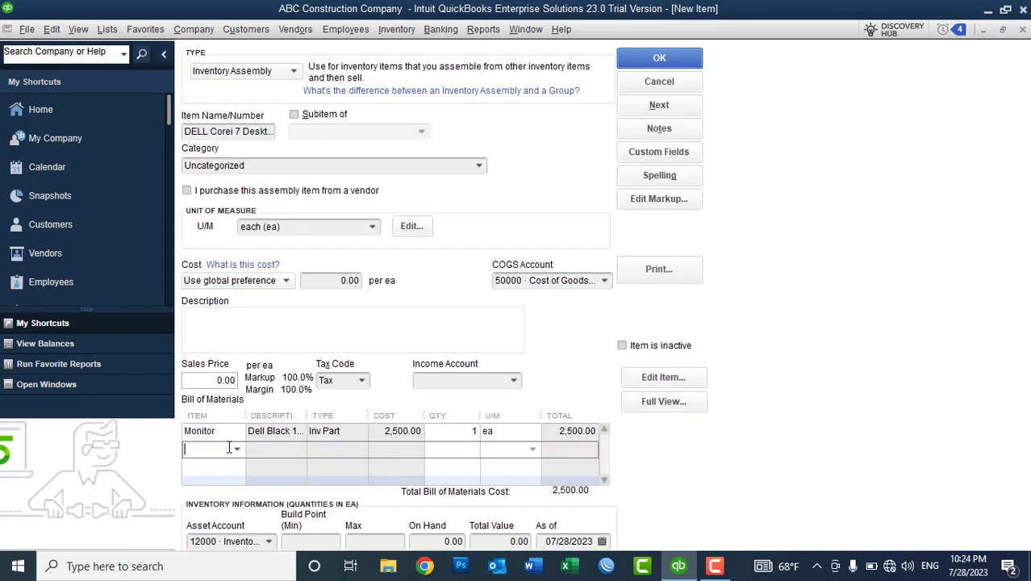
click(237, 449)
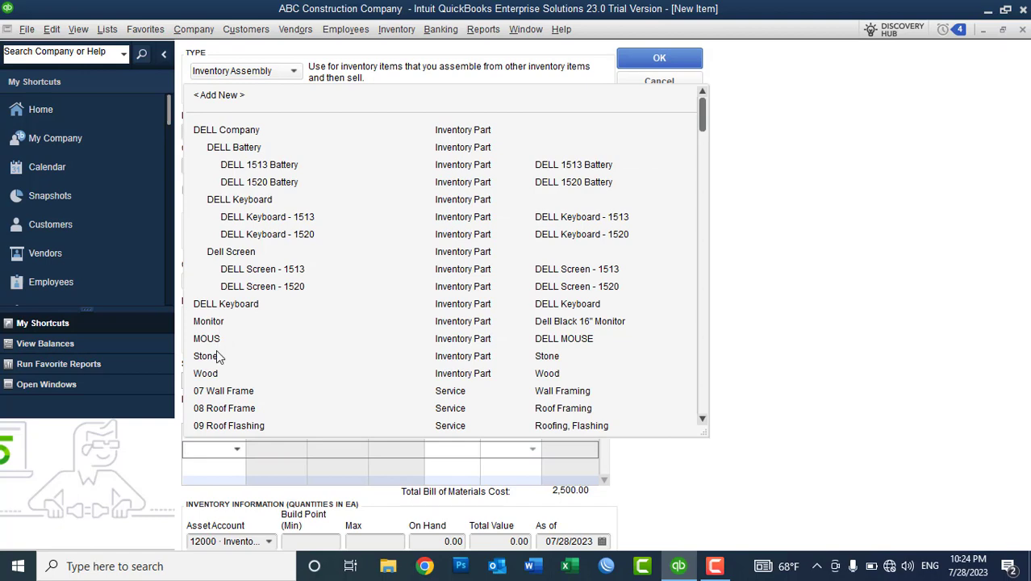
click(252, 311)
click(237, 468)
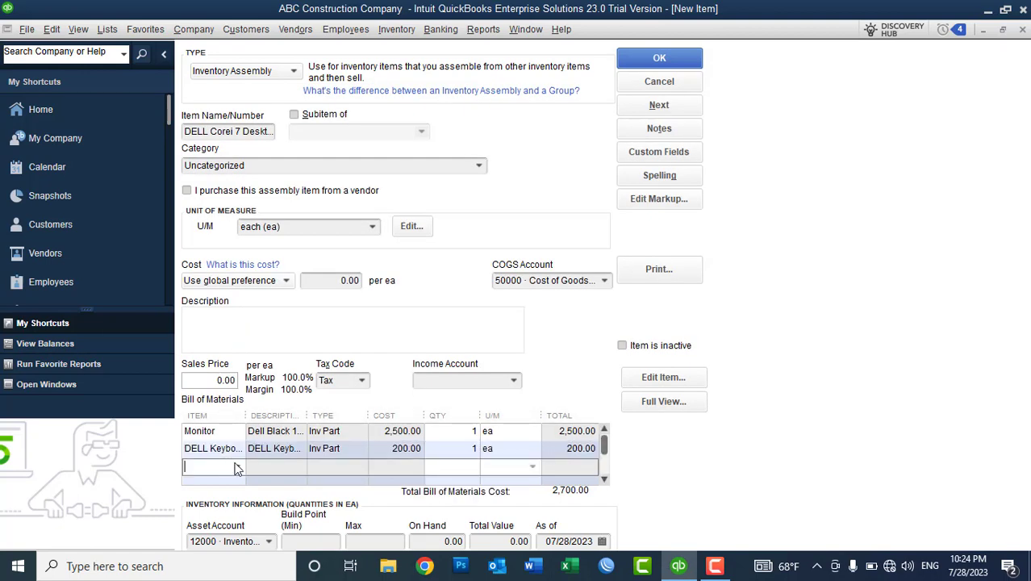
click(236, 468)
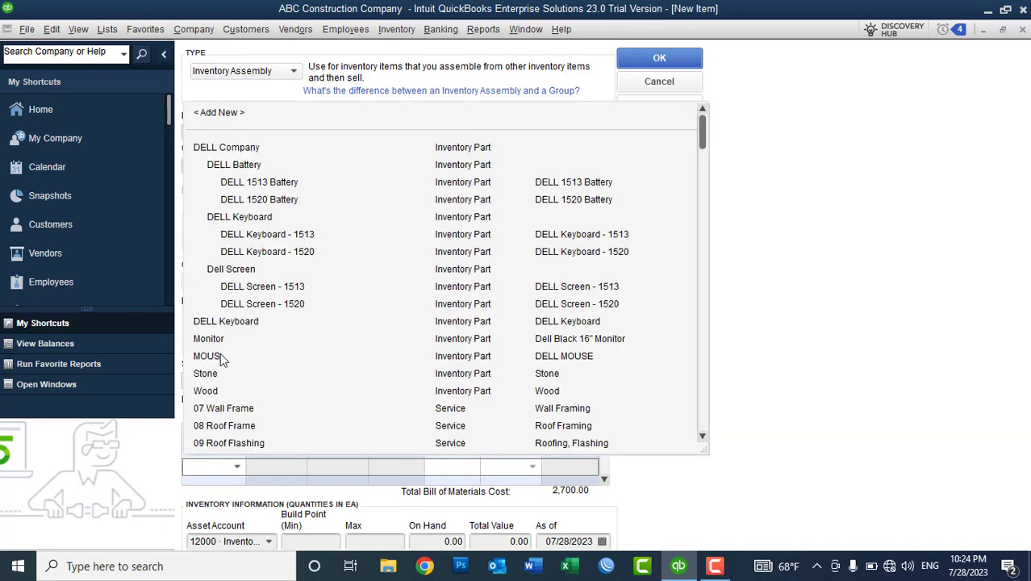
click(221, 356)
Create a new inventory part named Corei 7 CPU from the next bill of materials row.
click(226, 477)
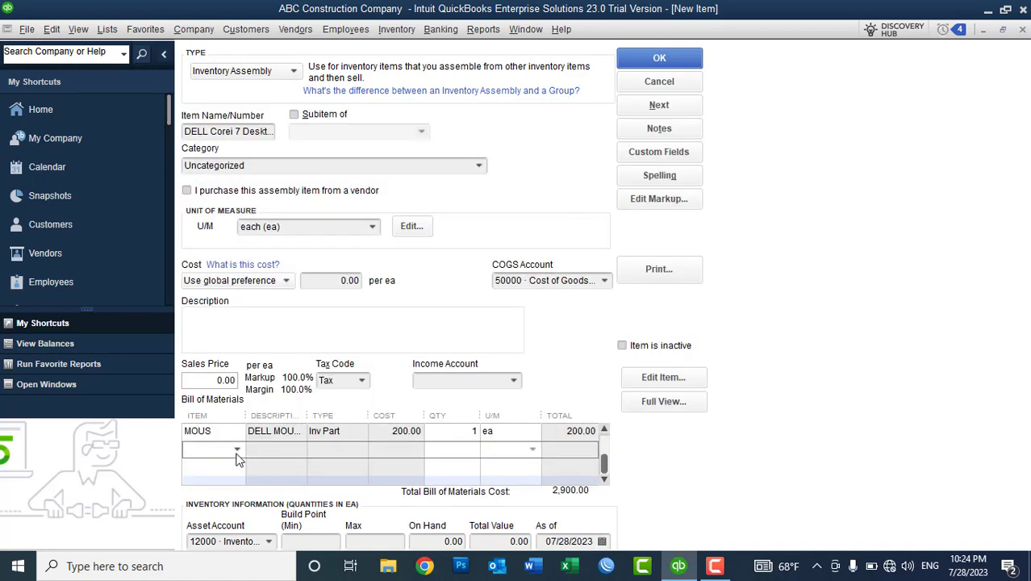
click(237, 455)
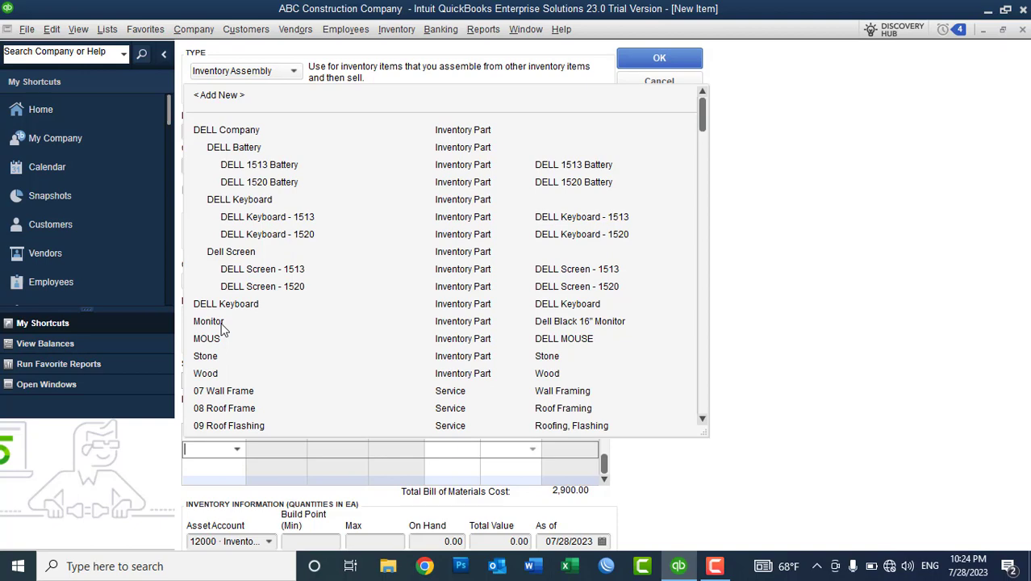
click(218, 96)
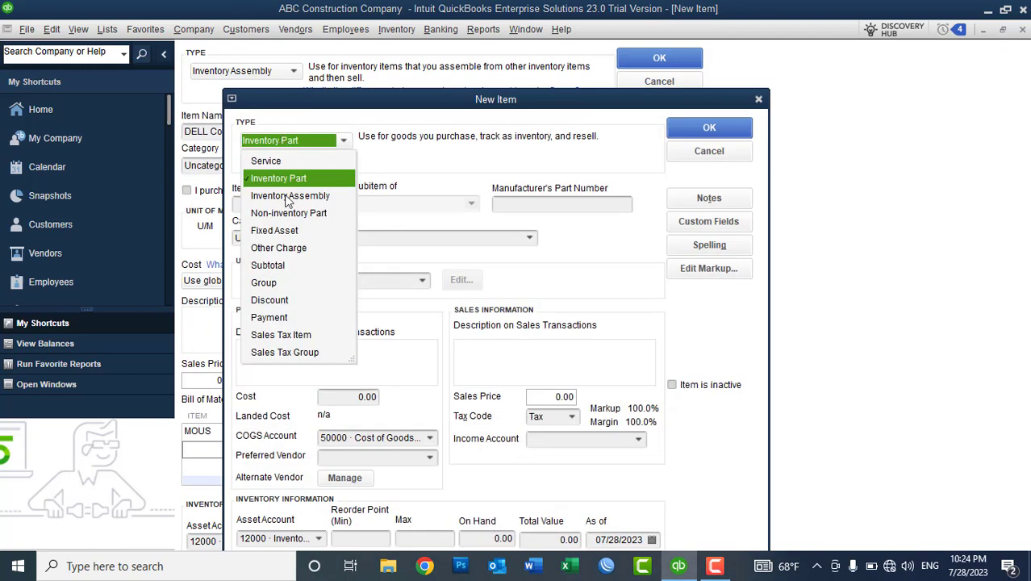
click(275, 174)
click(275, 205)
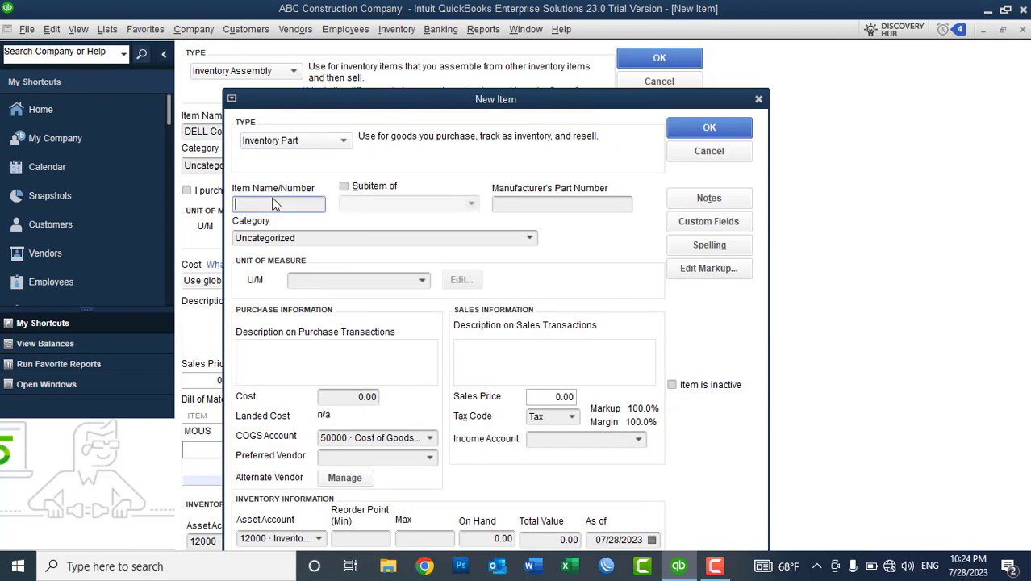
text(Corei  7 CPU)
Choose each (ea) as the CPU's unit of measure and copy its name, Corei 7 CPU, into the purchase and sales descriptions.
click(421, 284)
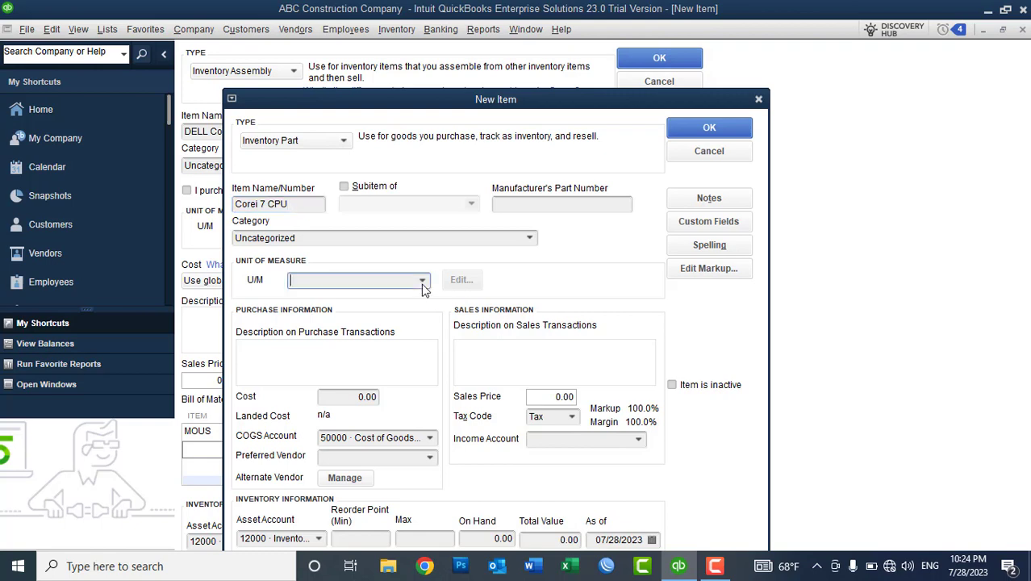
click(422, 282)
click(377, 336)
click(317, 344)
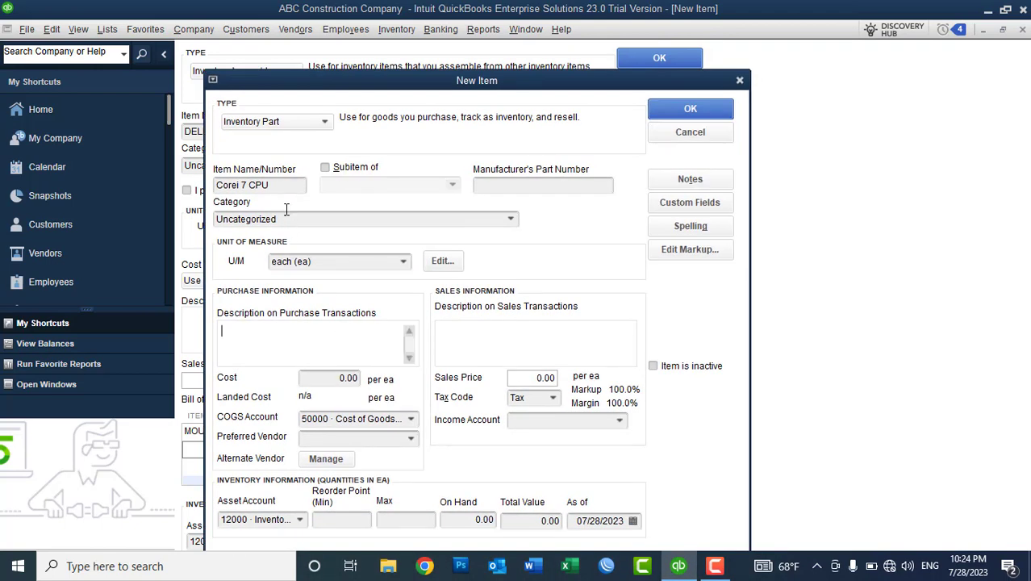
drag(274, 187, 212, 188)
key(ctrl+c)
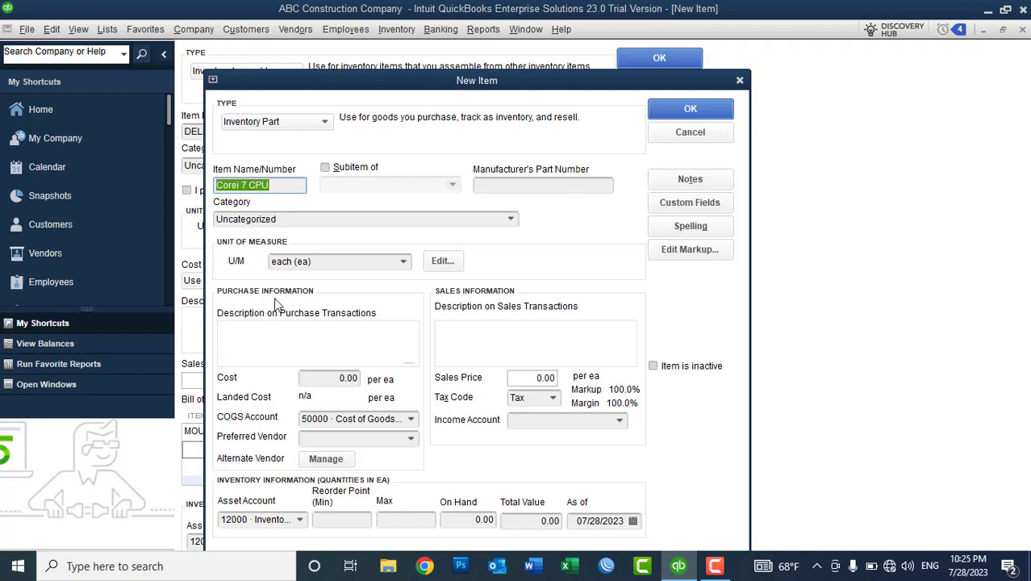
click(276, 332)
key(ctrl+v)
click(502, 358)
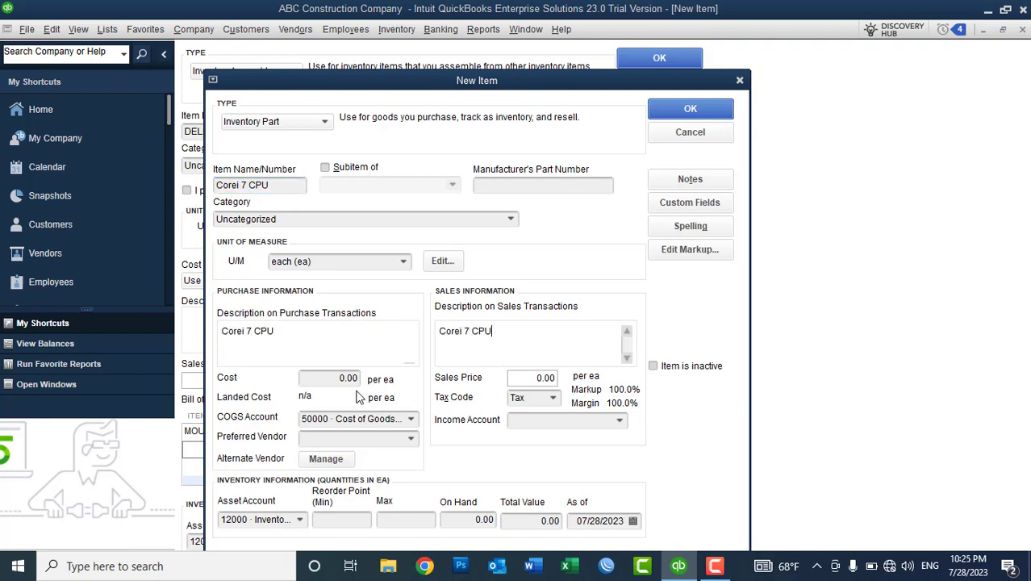
Set the Corei 7 CPU's cost to 2,500.00.
click(327, 379)
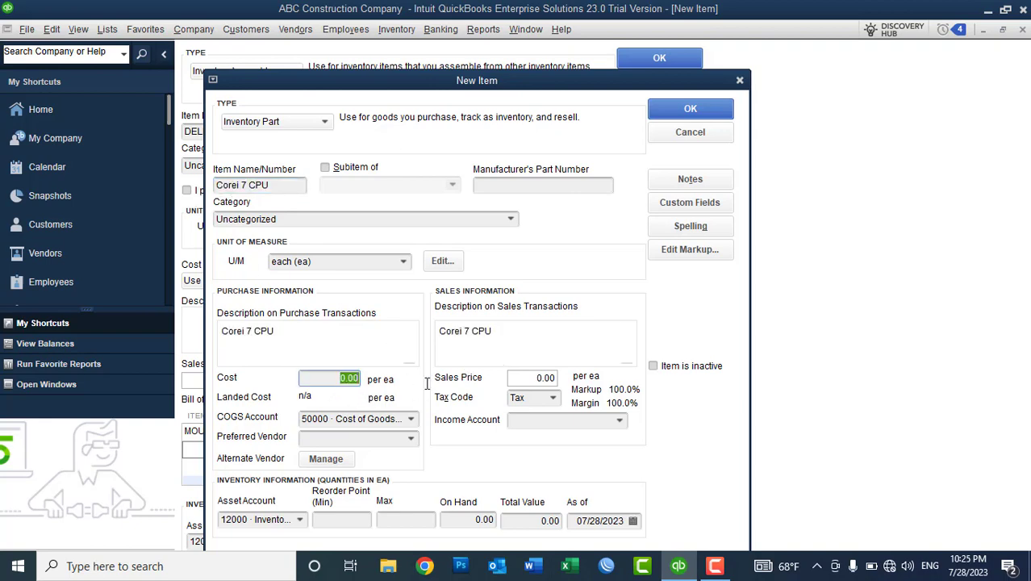
text(2500)
key(Tab)
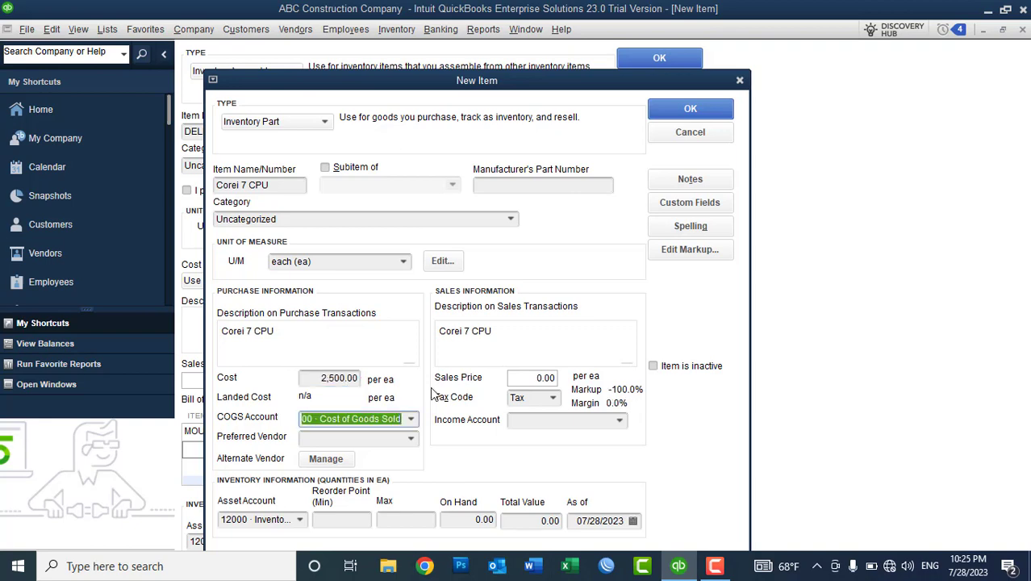
Set the Corei 7 CPU's sales price to 3,000.00.
click(532, 379)
text(3000)
key(Tab)
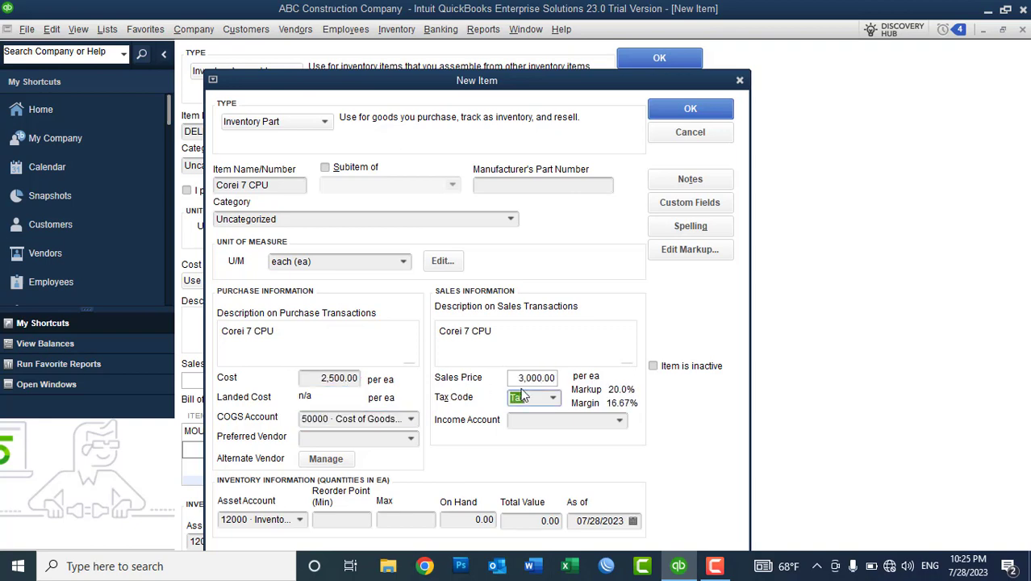
key(Tab)
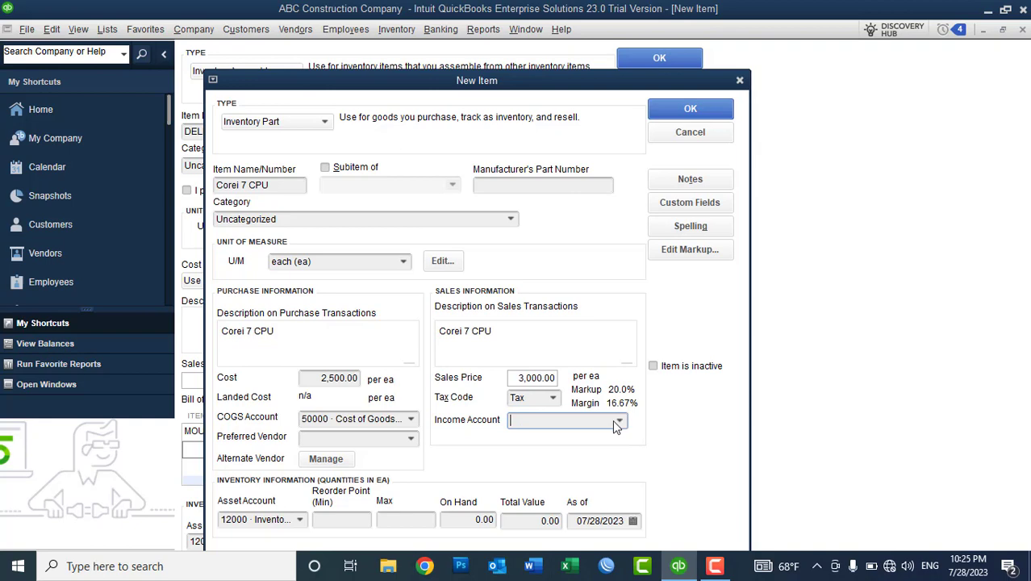
Assign 45500 · Sales as the CPU's income account and save the part, ignoring all flagged spellings.
text(sa)
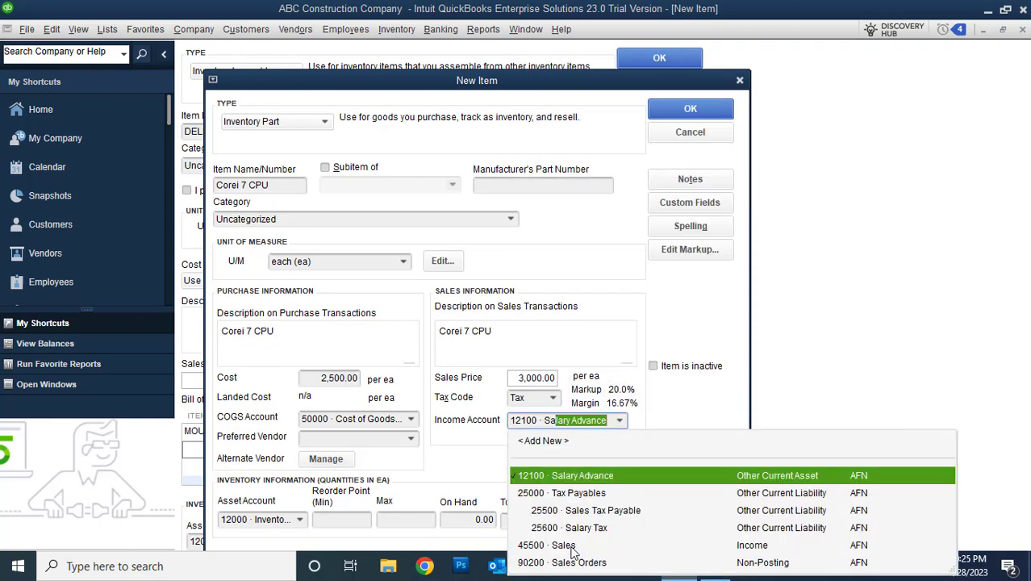
click(565, 545)
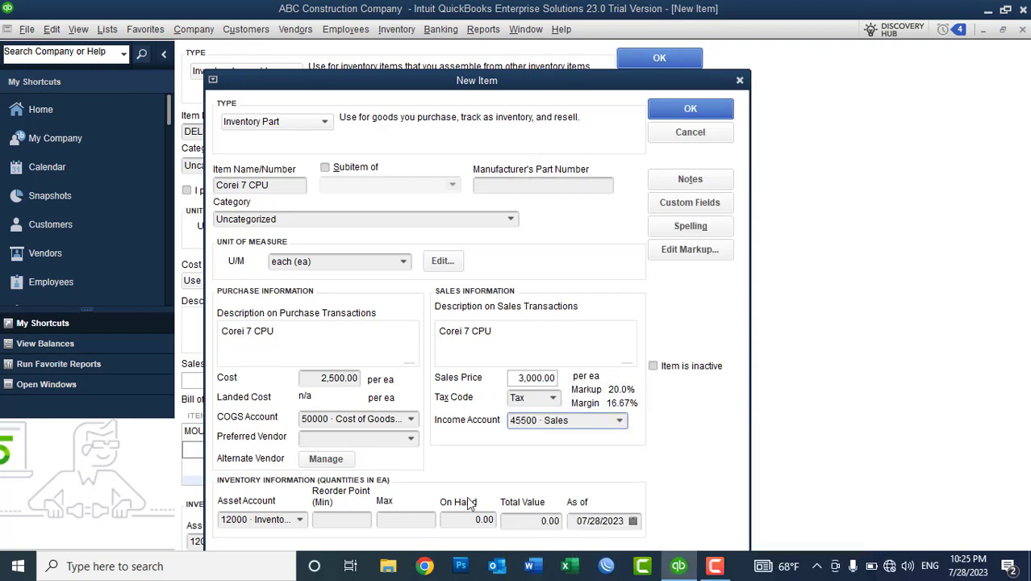
click(684, 107)
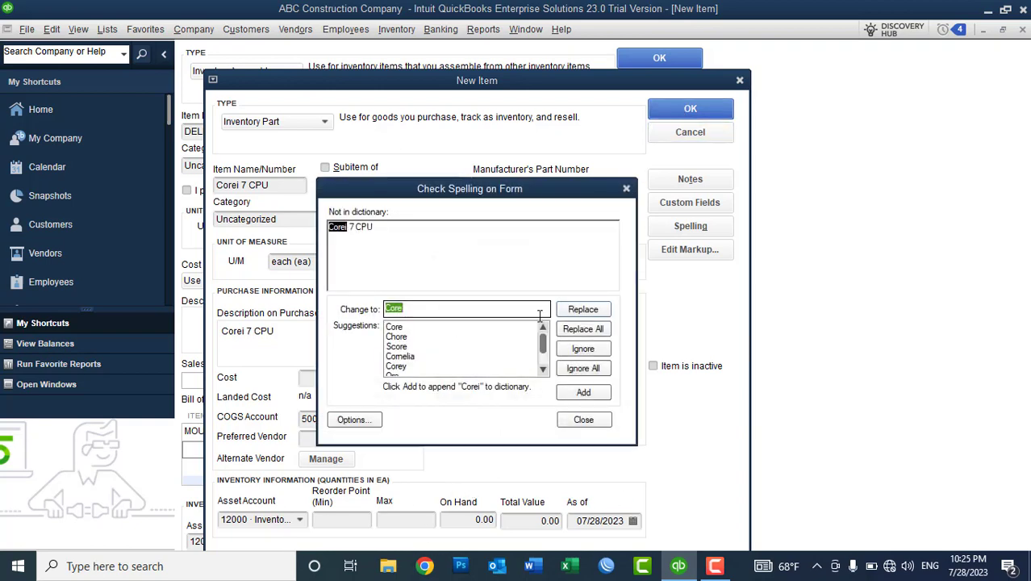
click(583, 371)
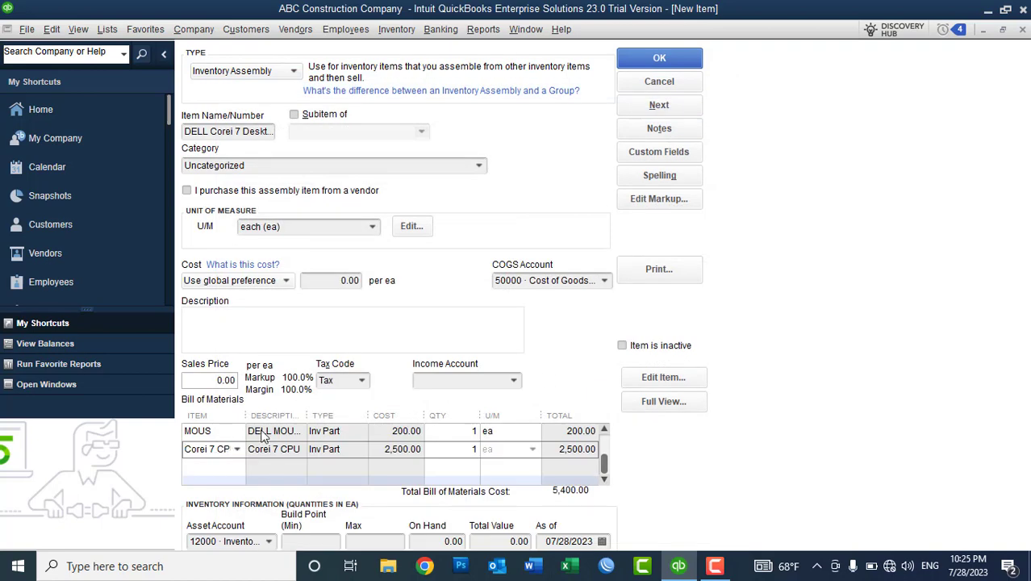
Review the assembly's bill of materials and set the assembly's cost to 5,400.00.
click(603, 431)
click(603, 432)
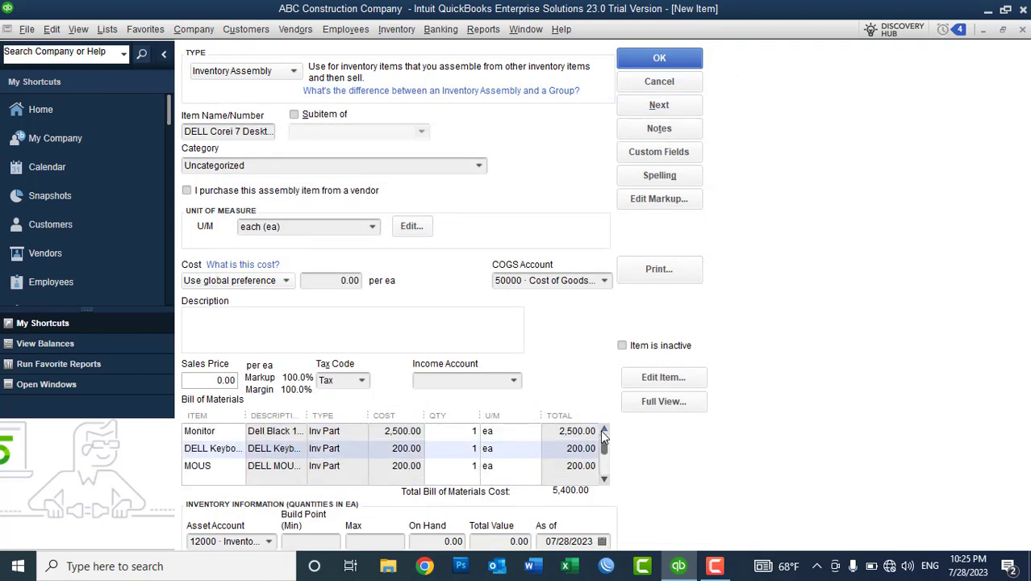
click(604, 481)
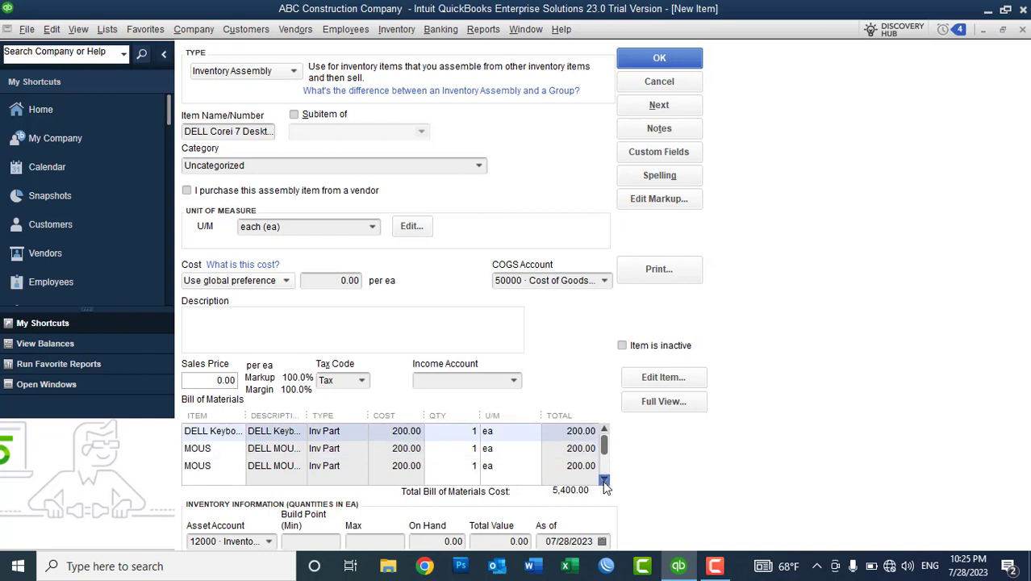
click(603, 481)
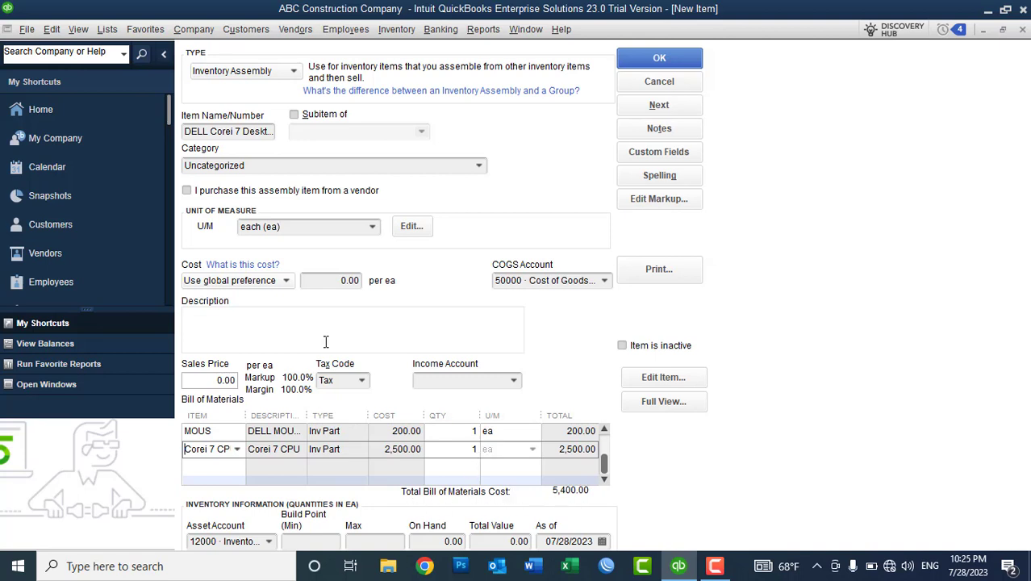
click(324, 282)
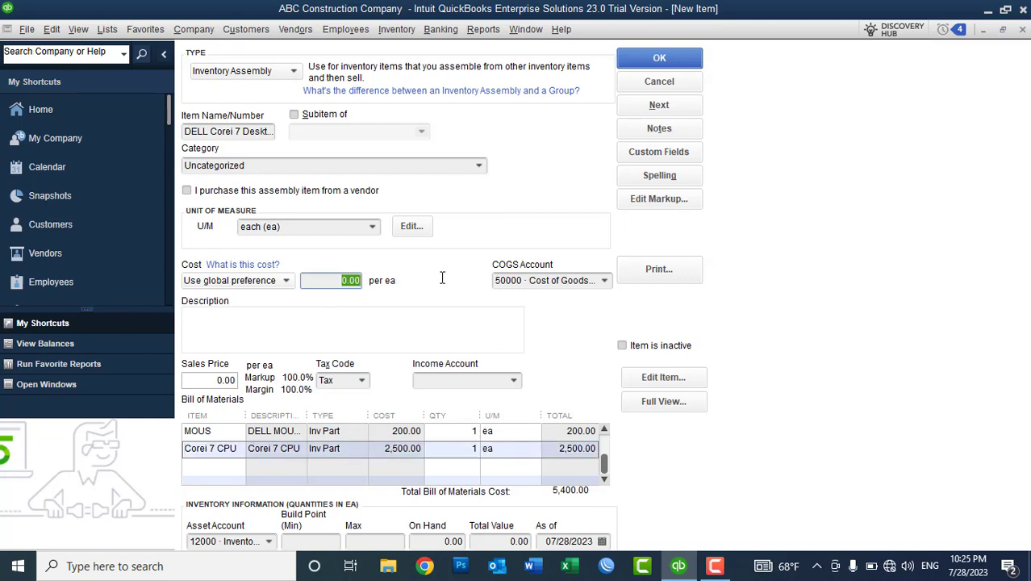
text(5400)
key(shift+Tab)
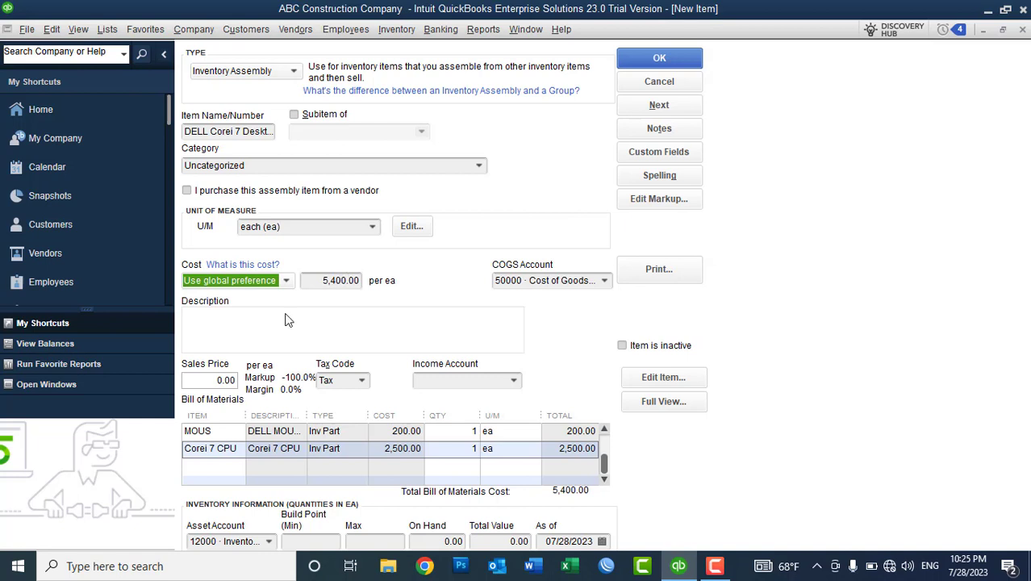
Set the assembly's sales price to 7,000.00 and its tax code to Non.
click(228, 379)
text(7000)
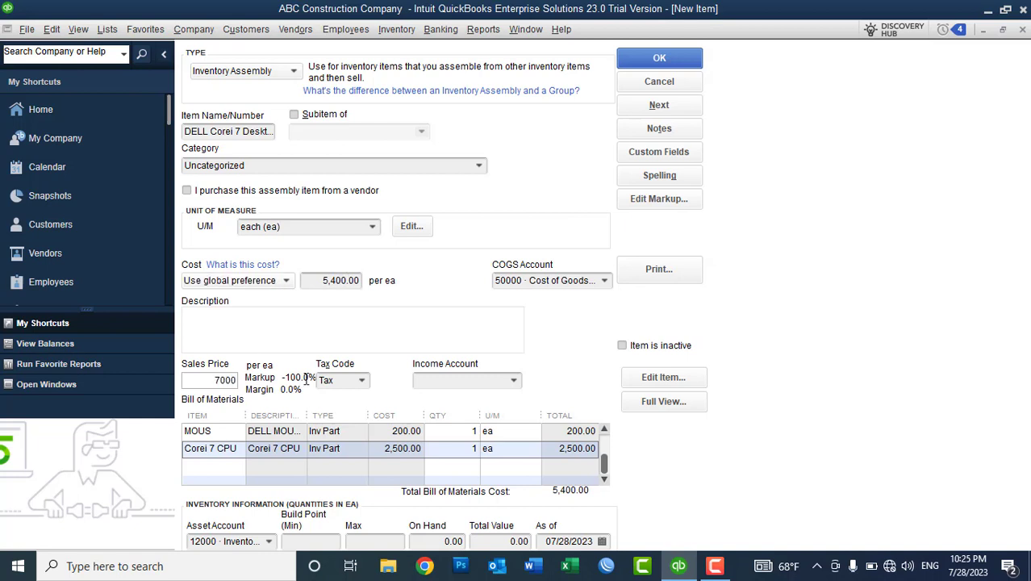
key(Tab)
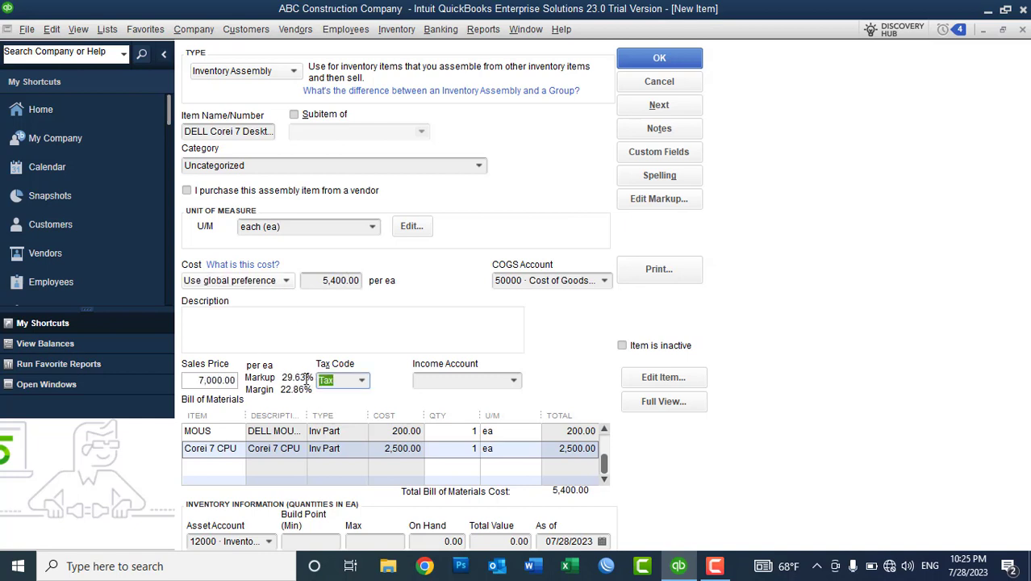
click(362, 380)
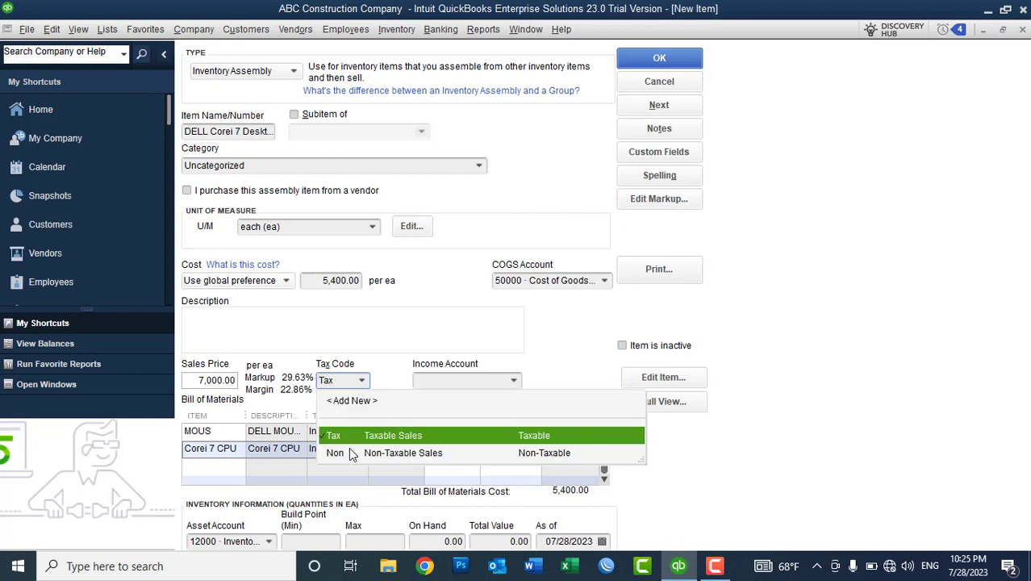
click(350, 451)
Begin the assembly's description with "This Desktop System Include:" followed by the line "1: Dell Keyboard".
click(242, 333)
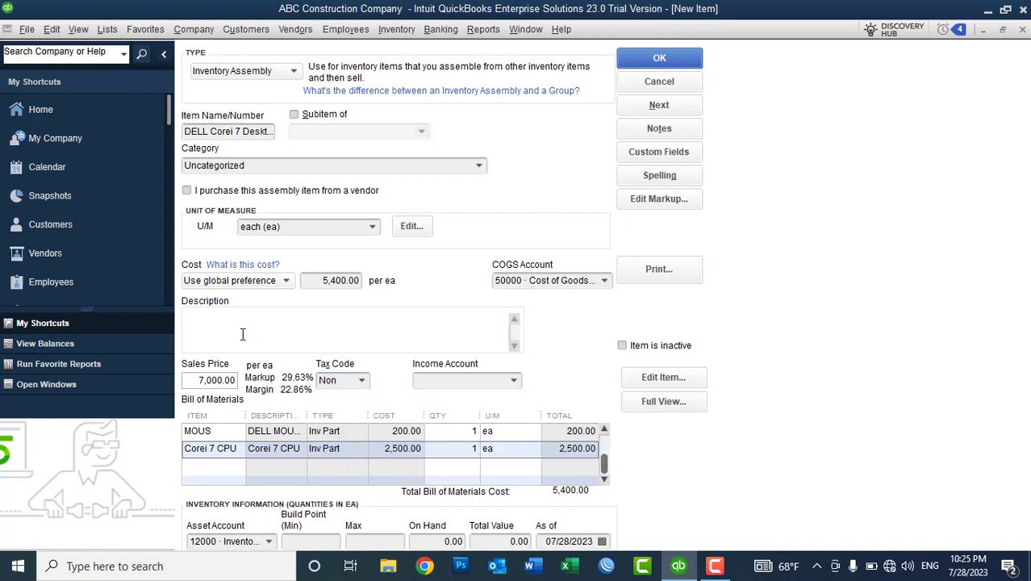
text(D)
key(BackSpace)
text(This Desktop System Include:)
key(Return)
text(1: DELL)
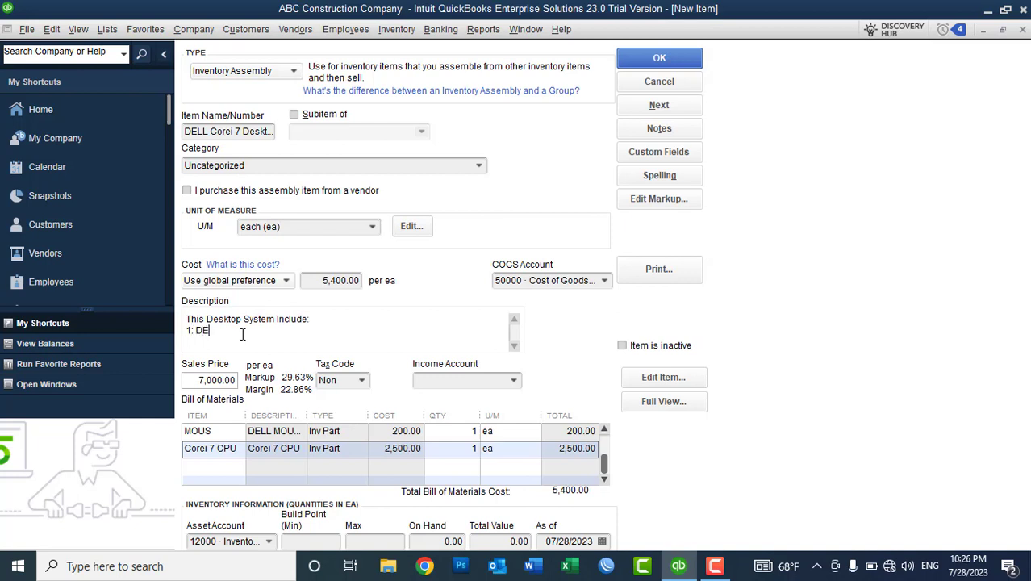
key(BackSpace)
key(BackSpace)
key(BackSpace)
text(ell Keyboard)
Add the description lines "2: Dell MOUSE", "3: Core i7 CPU" and "4: Dell Black 16" Monitor".
key(Return)
text(2: Dell MOUSE)
key(Return)
text(3)
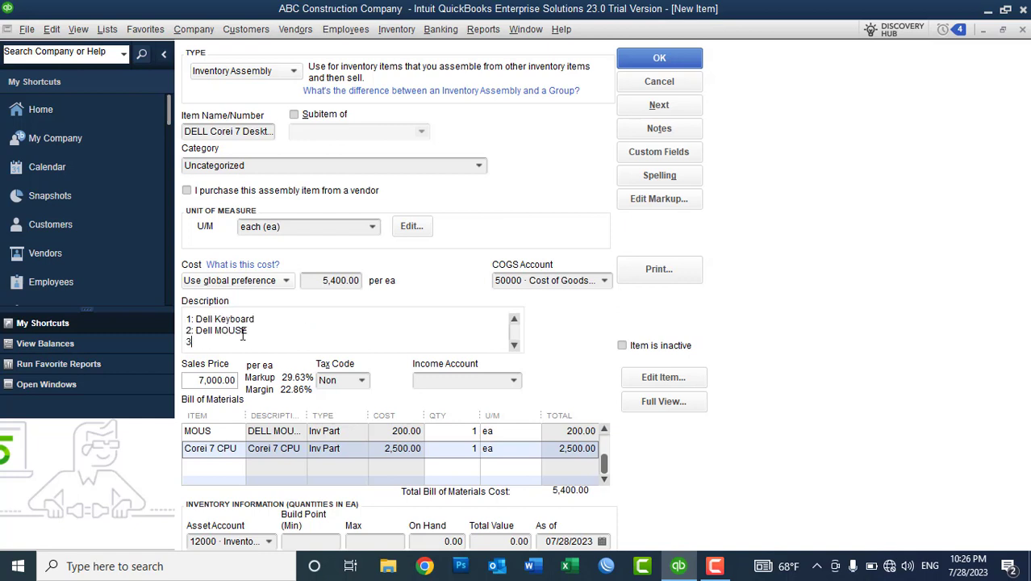
text(: Core i7 CPU)
key(Return)
text(5)
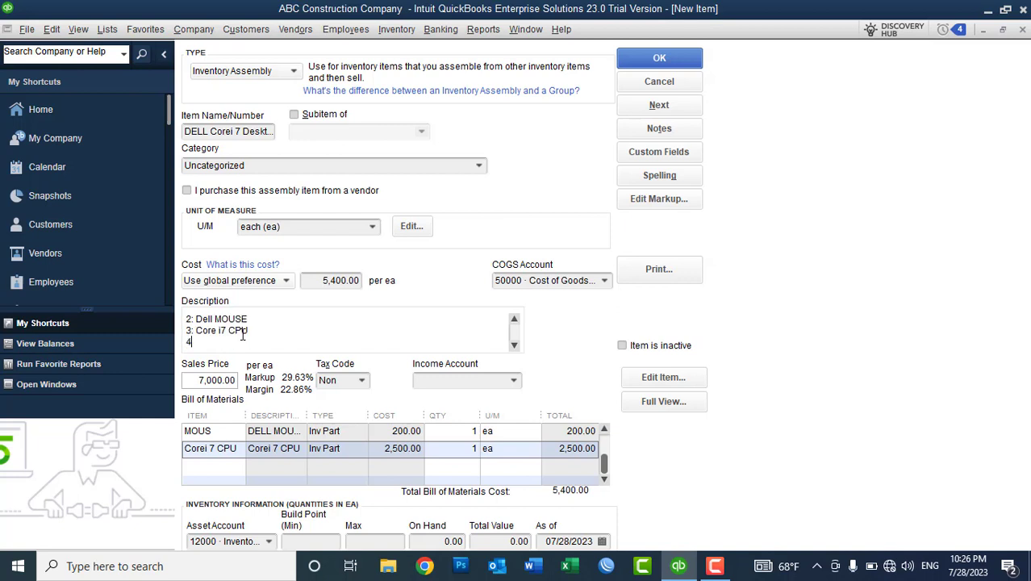
text(: Dell Blaxk 16: Monitor)
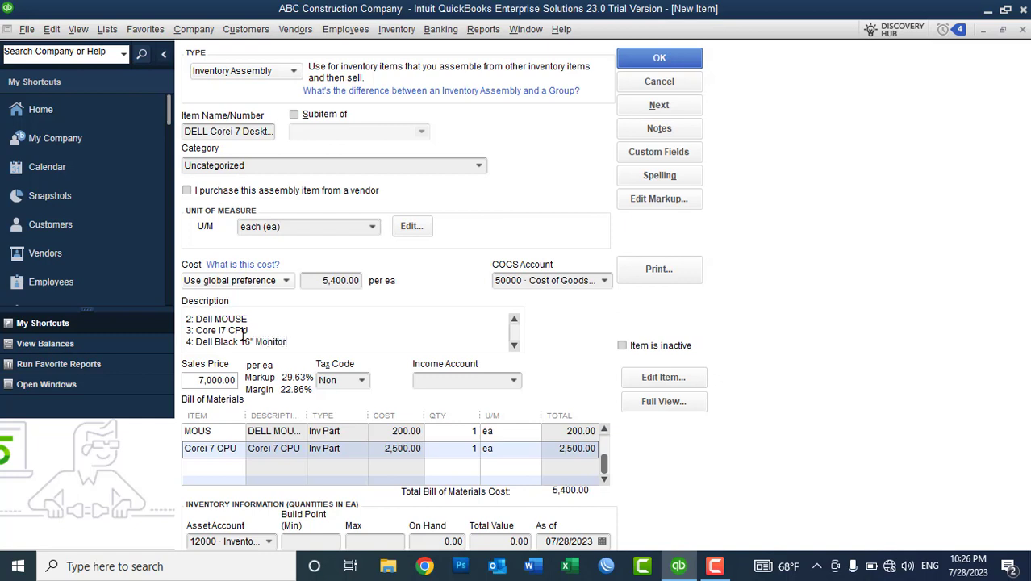
Assign 45500 · Sales as the assembly's income account and save the assembly item.
click(514, 382)
text(Salary Advance)
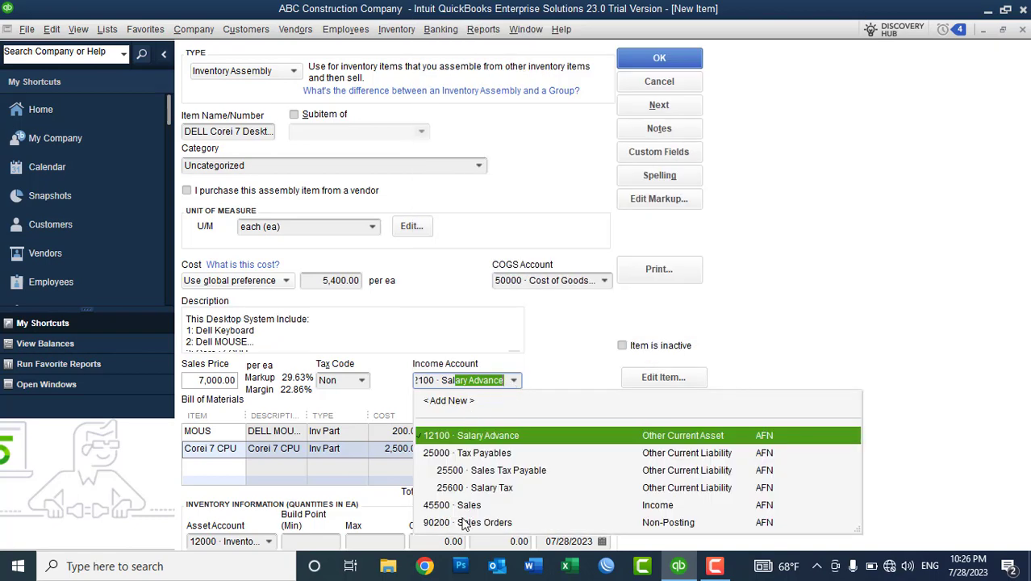
click(464, 506)
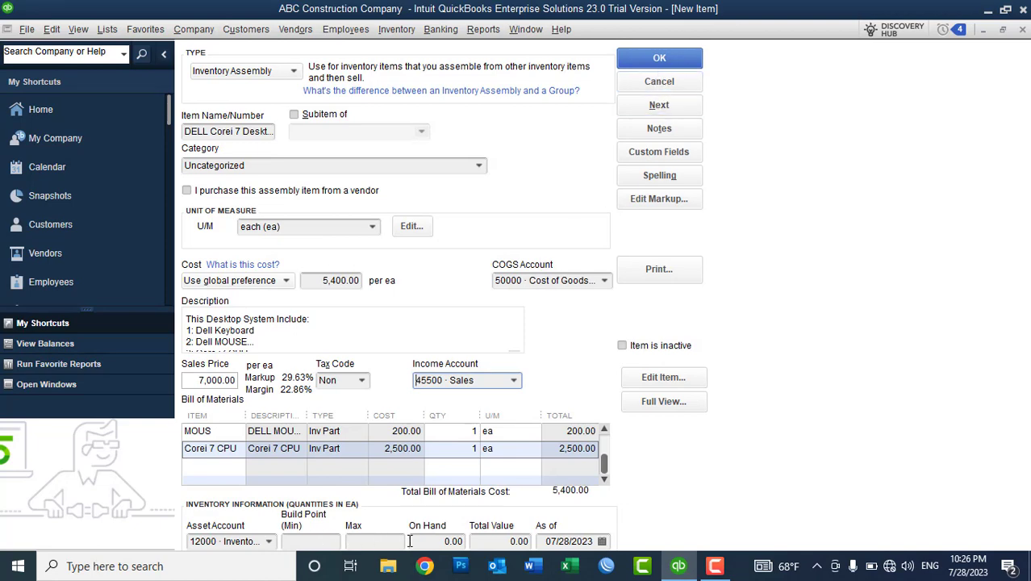
click(672, 61)
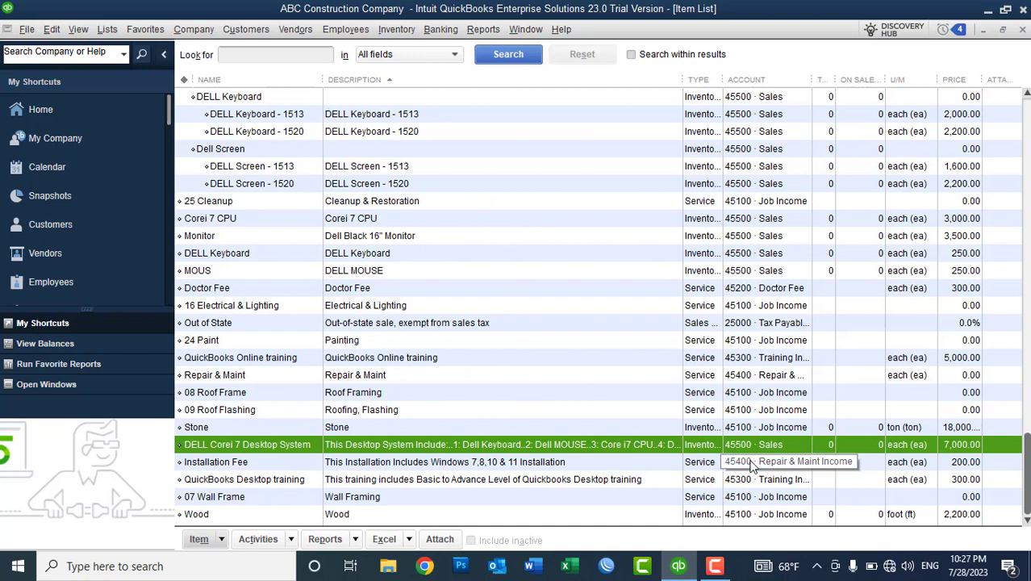
Widen the item list's Type column to fit the full type names.
double_click(723, 79)
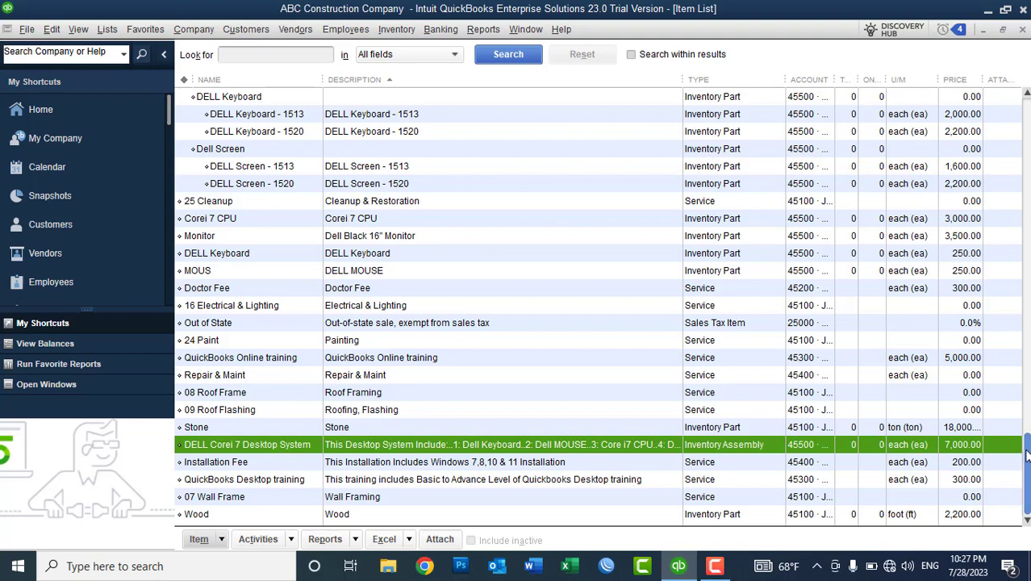
scroll(1023, 242, up, 2)
right_click(579, 204)
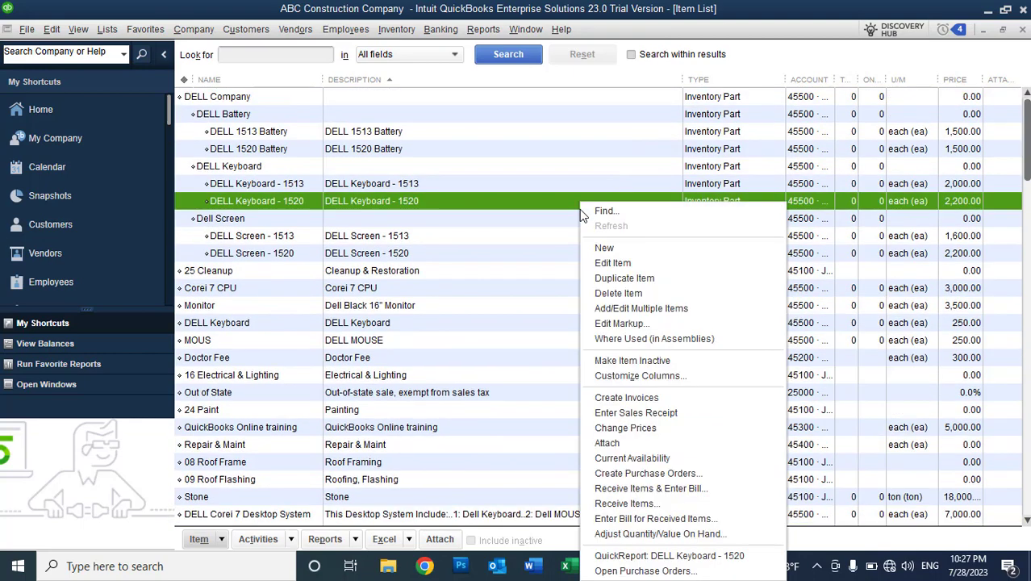
click(607, 256)
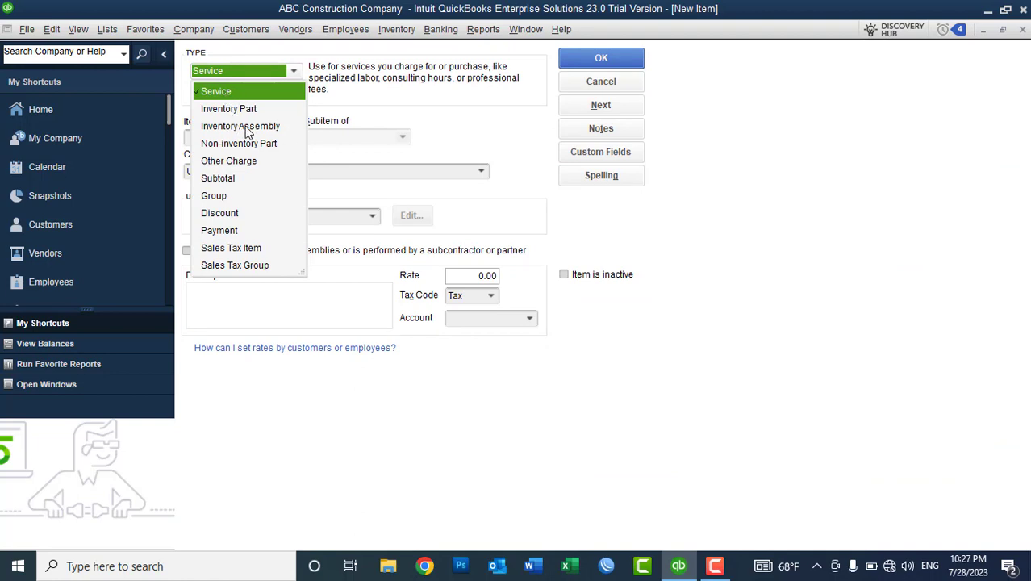
click(214, 142)
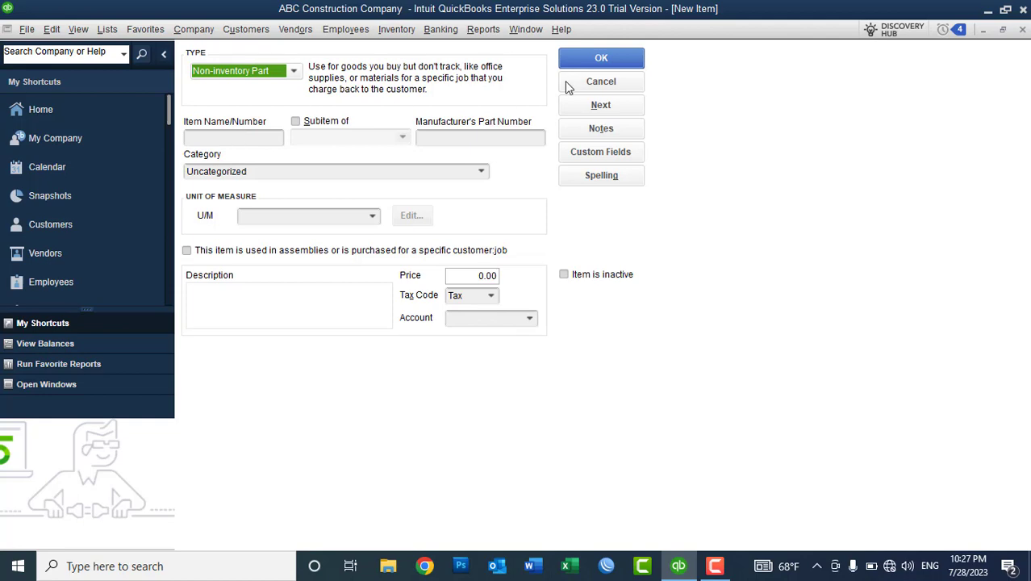
click(601, 82)
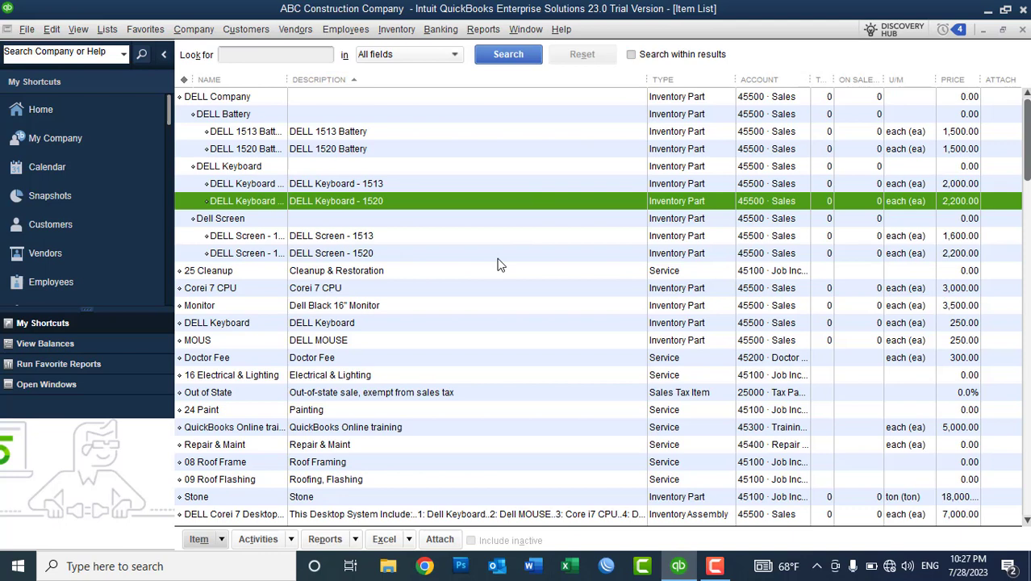